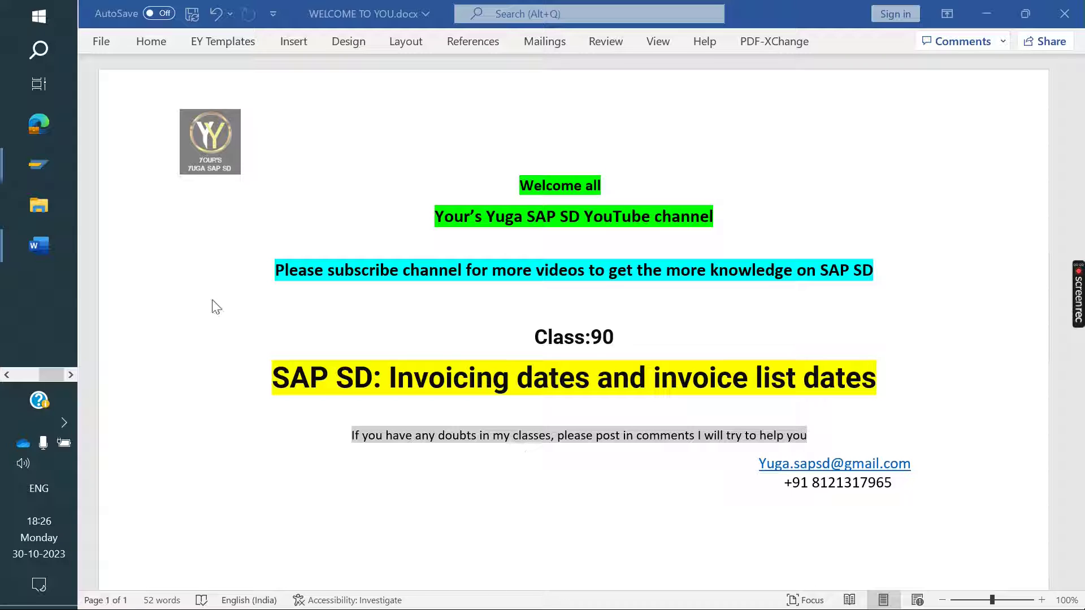
- Switch to the Word document on invoice dates and invoice list dates to review the definitions and configuration steps
{"action": "mouse_move", "coordinate": [15, 256]}
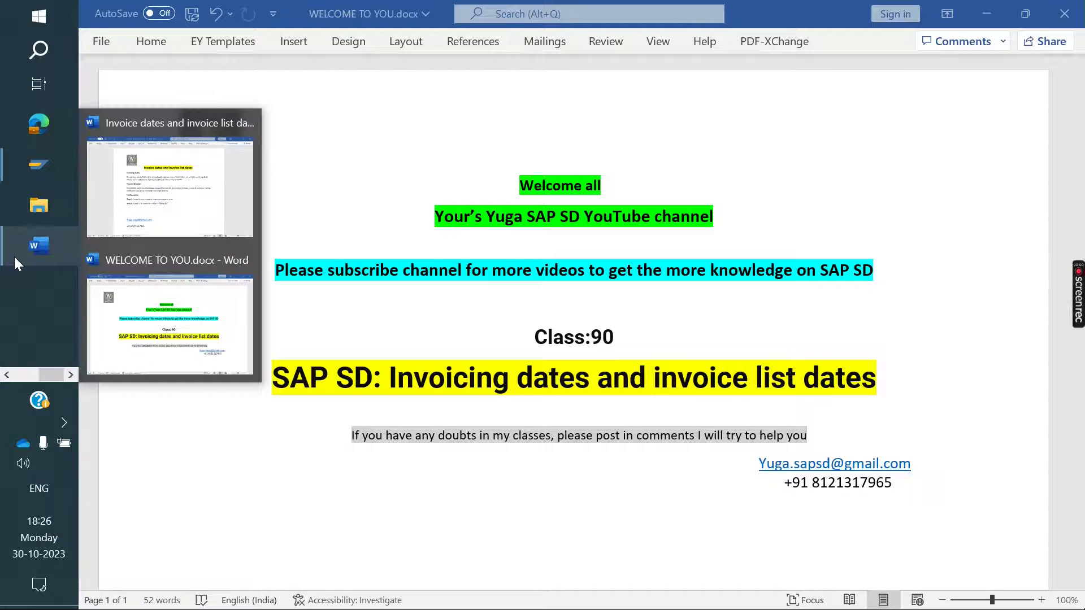
{"action": "left_click", "coordinate": [231, 193]}
{"action": "left_click", "coordinate": [423, 224]}
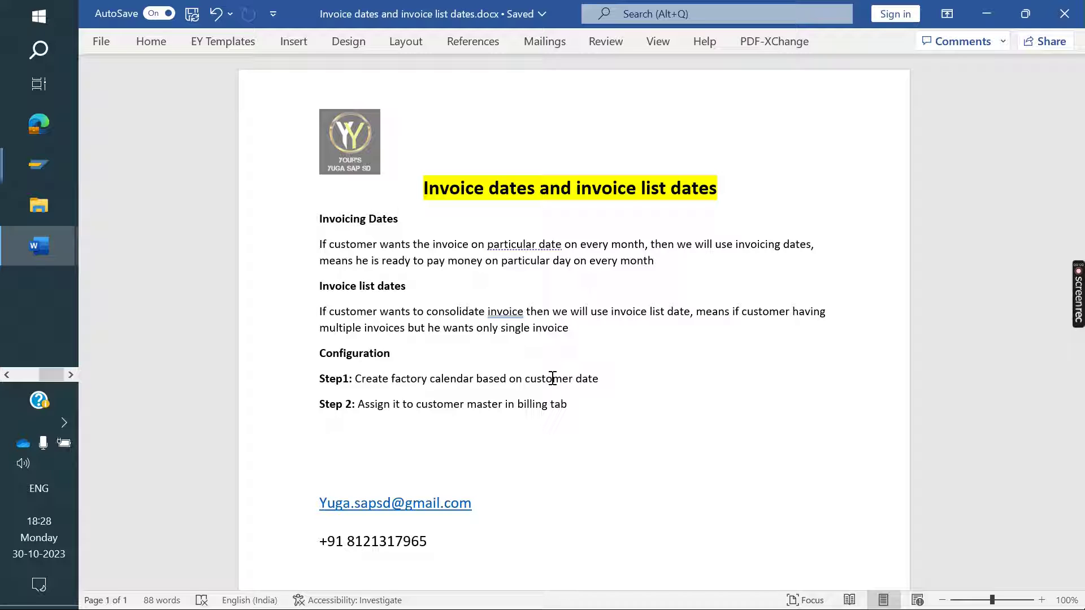
- Switch to the SAP session, leave the open transaction and start transaction SCAL
{"action": "mouse_move", "coordinate": [62, 182]}
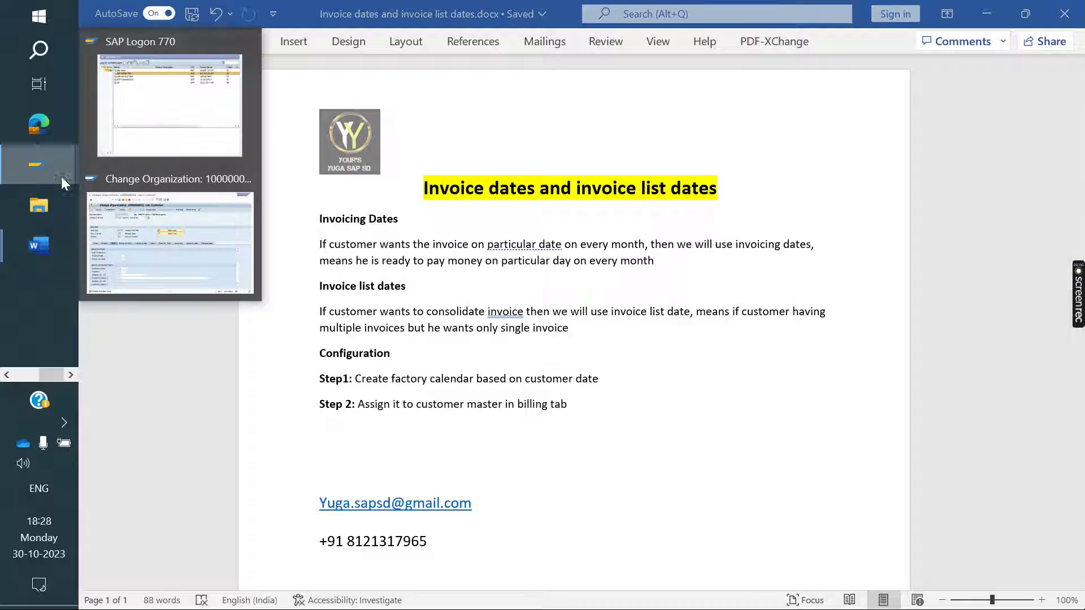
{"action": "left_click", "coordinate": [199, 229]}
{"action": "type", "text": "/n"}
{"action": "key", "text": "Return"}
{"action": "type", "text": "SCAL"}
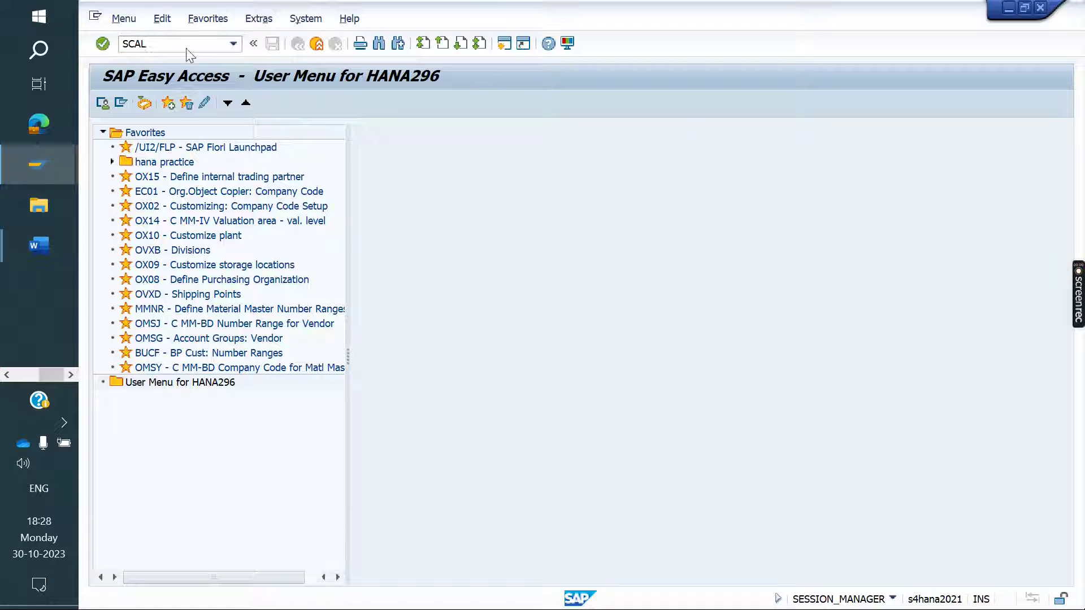
{"action": "key", "text": "Return"}
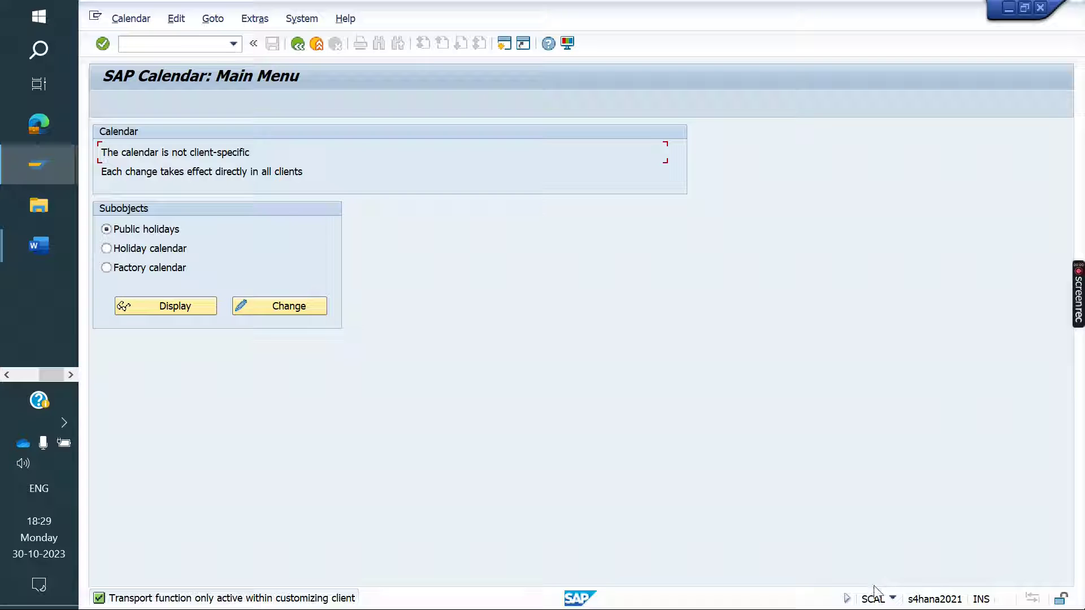
- Open the factory calendars for changing and start a new factory calendar
{"action": "left_click", "coordinate": [106, 267]}
{"action": "left_click", "coordinate": [277, 307]}
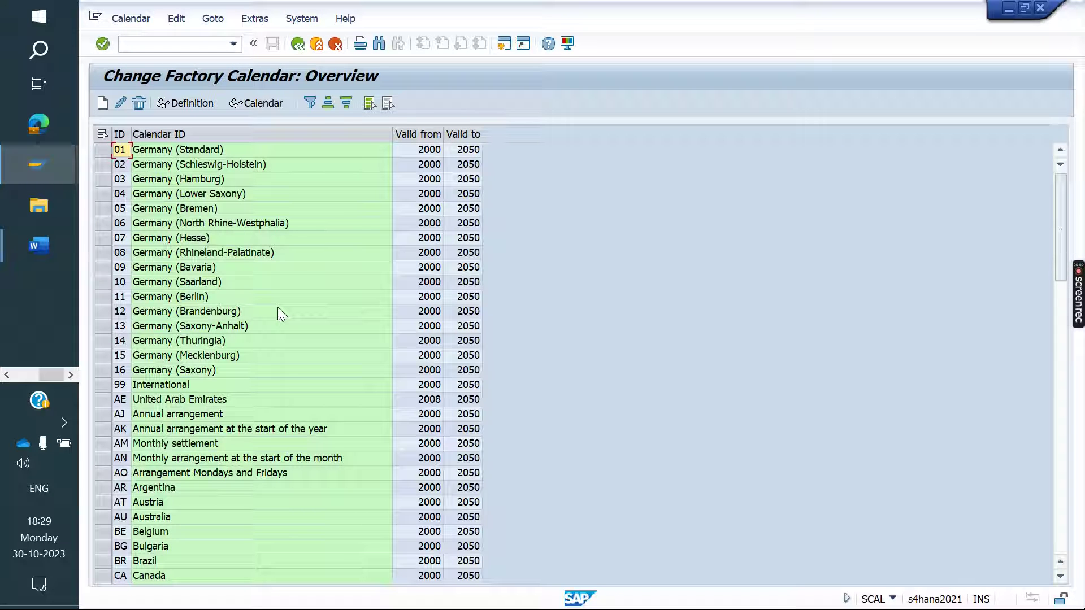
{"action": "left_click", "coordinate": [102, 104]}
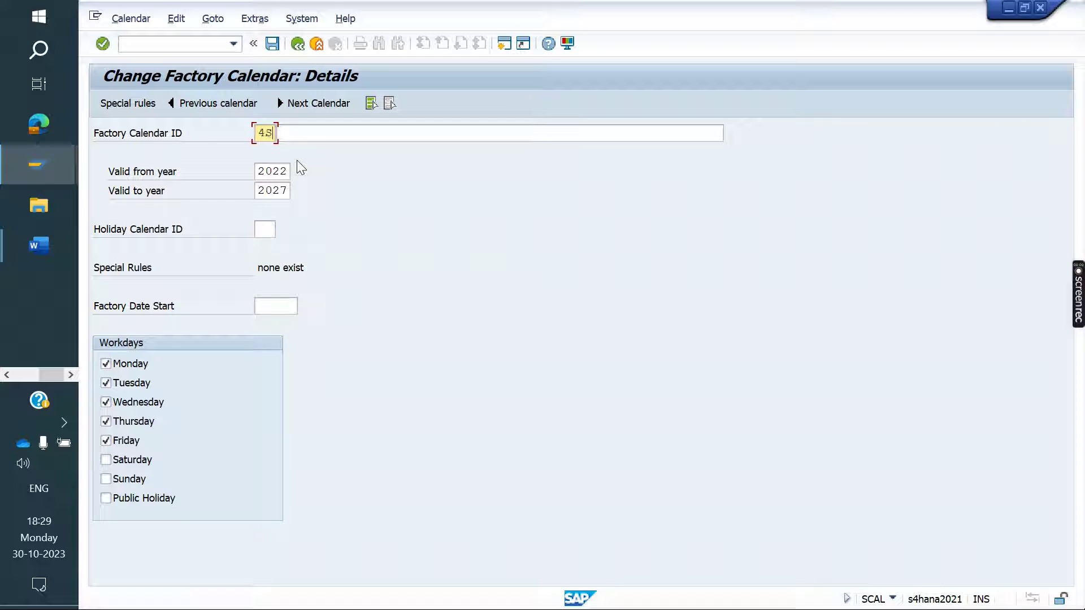
- Give the factory calendar the ID SF and description END OF MONTH, and set its Valid from year to 2023
{"action": "type", "text": "4S"}
{"action": "key", "text": "BackSpace"}
{"action": "key", "text": "BackSpace"}
{"action": "type", "text": "S"}
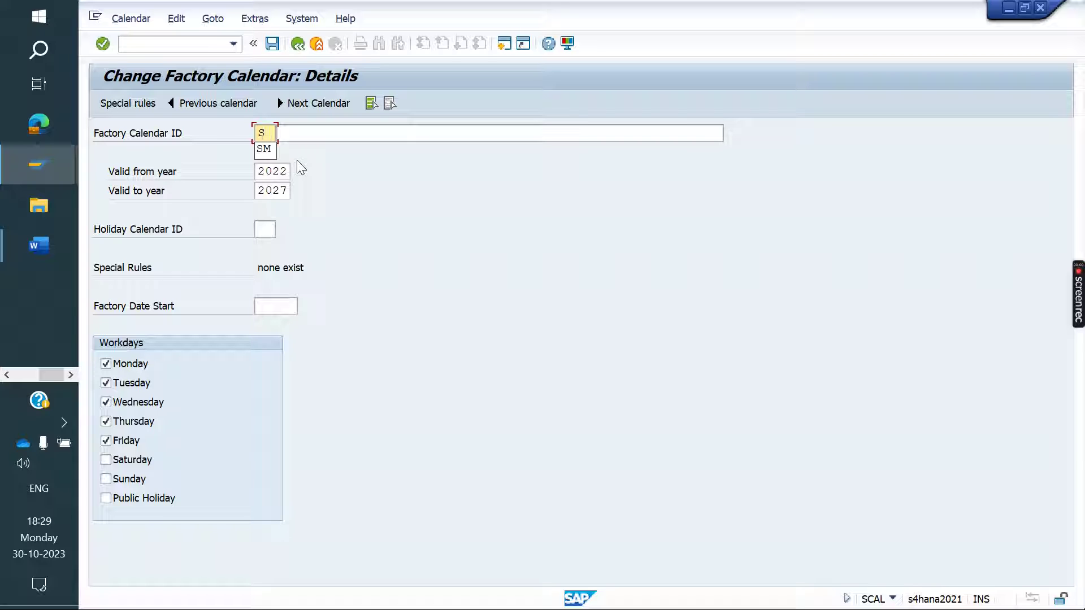
{"action": "type", "text": "F"}
{"action": "left_click", "coordinate": [320, 132]}
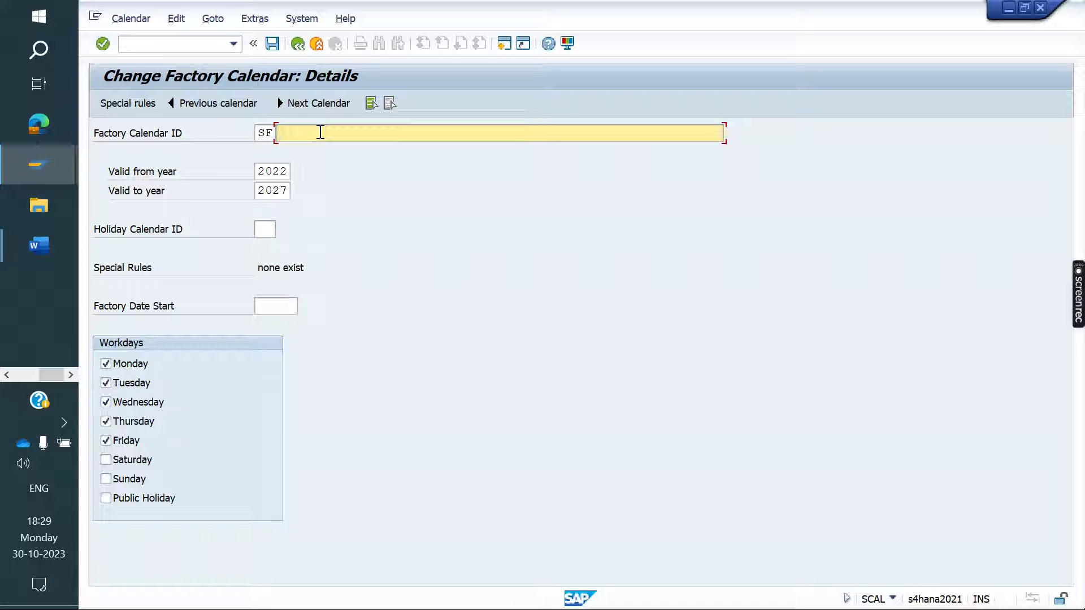
{"action": "type", "text": "e"}
{"action": "key", "text": "BackSpace"}
{"action": "type", "text": "END OF MONTH"}
{"action": "left_click", "coordinate": [286, 171]}
{"action": "key", "text": "BackSpace"}
{"action": "type", "text": "3"}
{"action": "key", "text": "Return"}
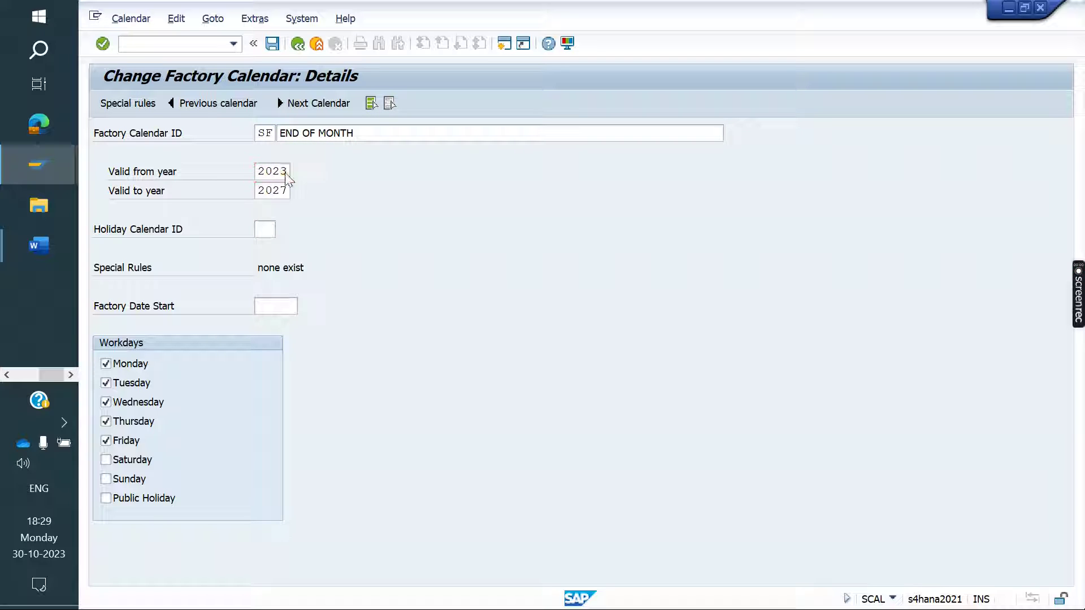
- Clear every workday from Monday through Friday, leave the Holiday Calendar ID empty, and save the factory calendar
{"action": "left_click", "coordinate": [120, 364]}
{"action": "left_click", "coordinate": [107, 383]}
{"action": "left_click", "coordinate": [107, 402]}
{"action": "left_click", "coordinate": [106, 422]}
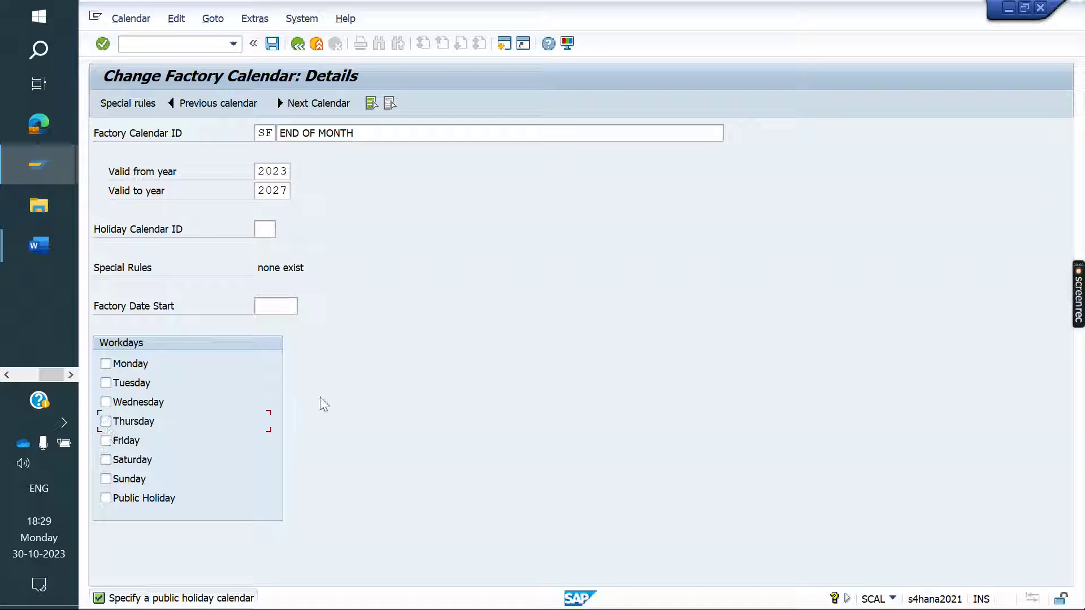
{"action": "key", "text": "Return"}
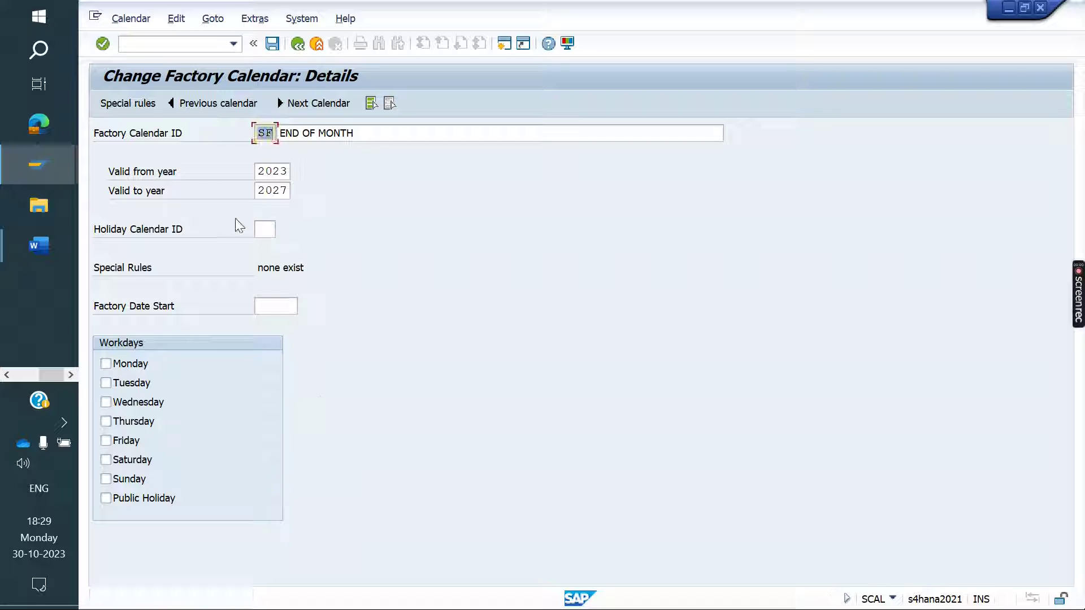
{"action": "left_click", "coordinate": [264, 232]}
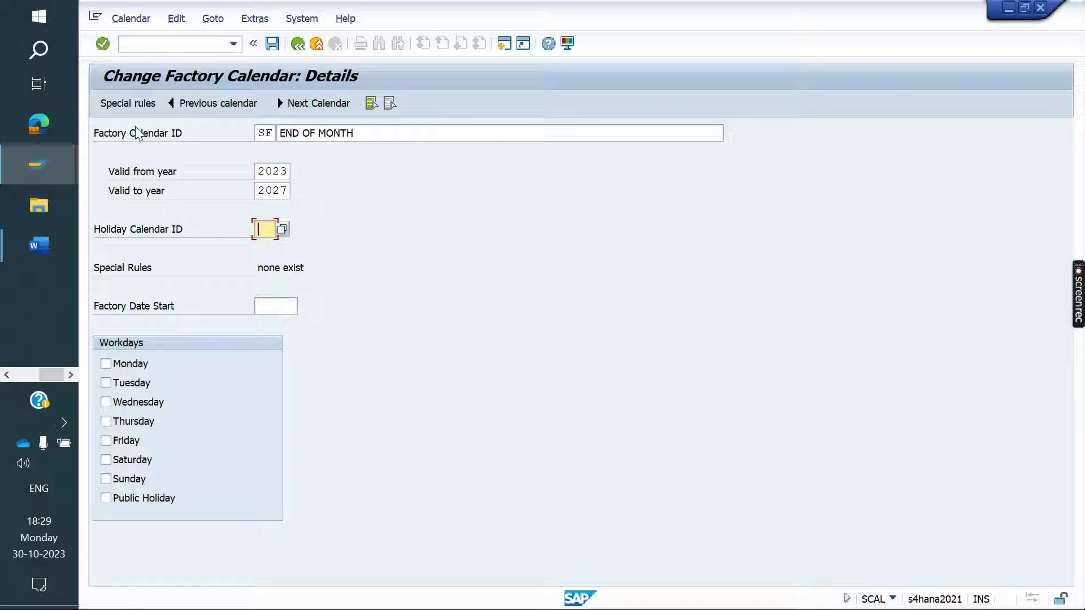
{"action": "left_click", "coordinate": [276, 46]}
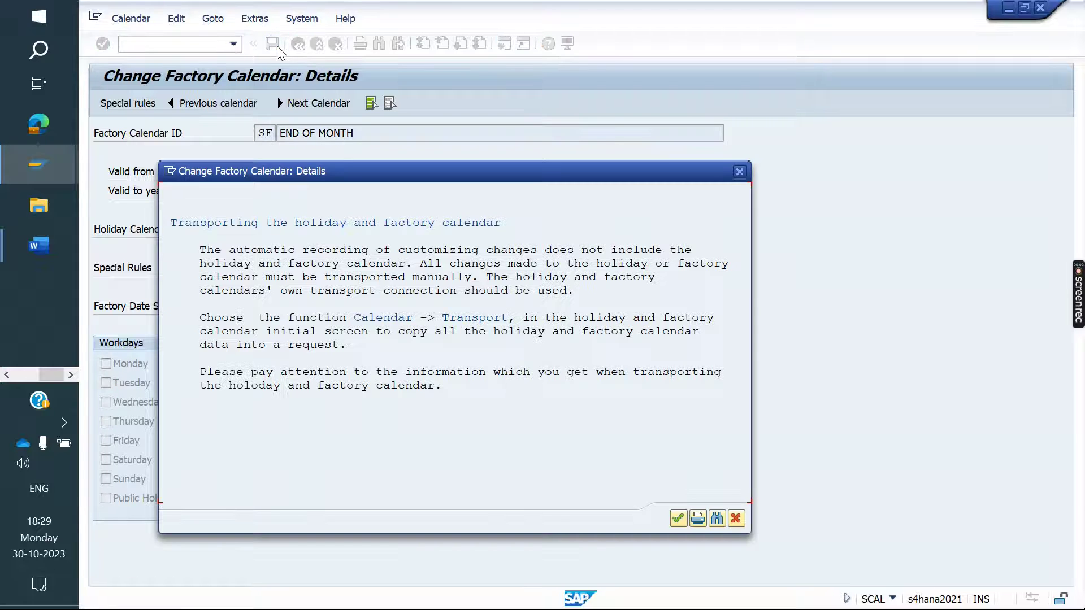
{"action": "left_click", "coordinate": [678, 520]}
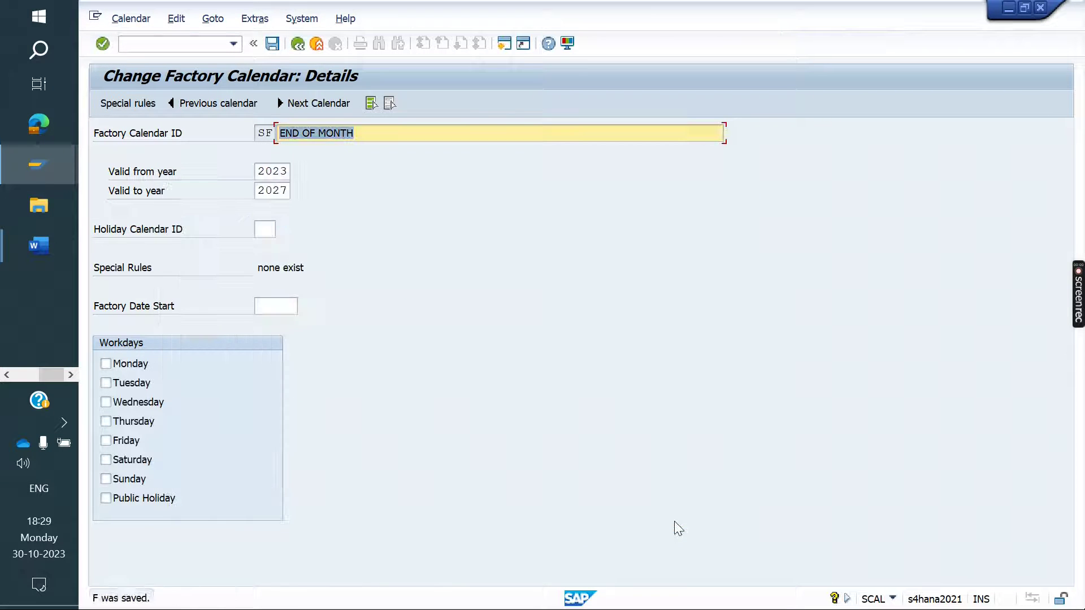
- Start a new special rule for the END OF MONTH calendar with From Date 31.10.2023
{"action": "left_click", "coordinate": [125, 102]}
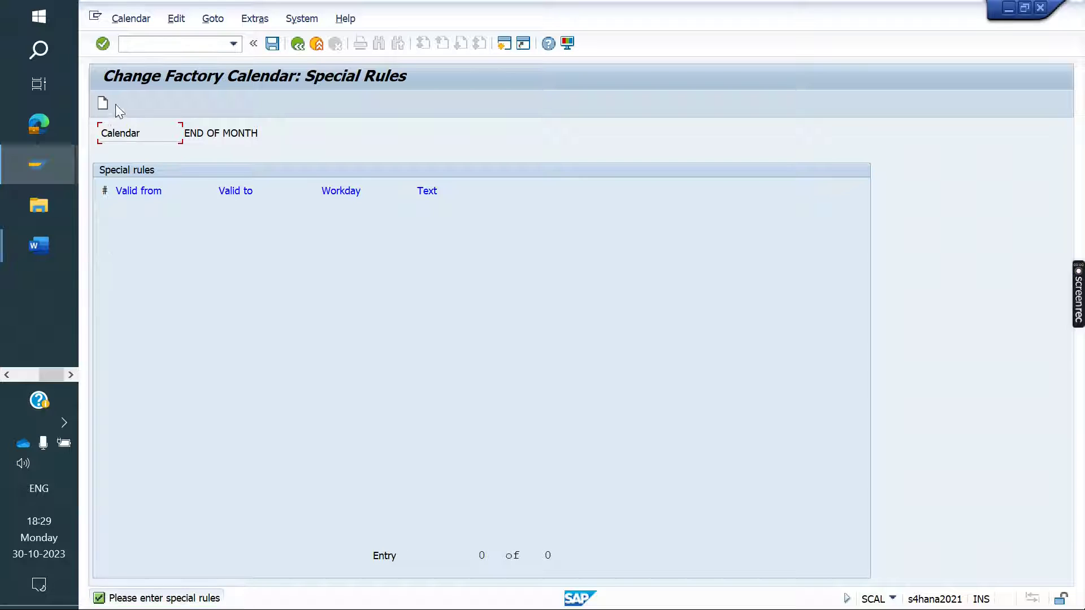
{"action": "left_click", "coordinate": [103, 103]}
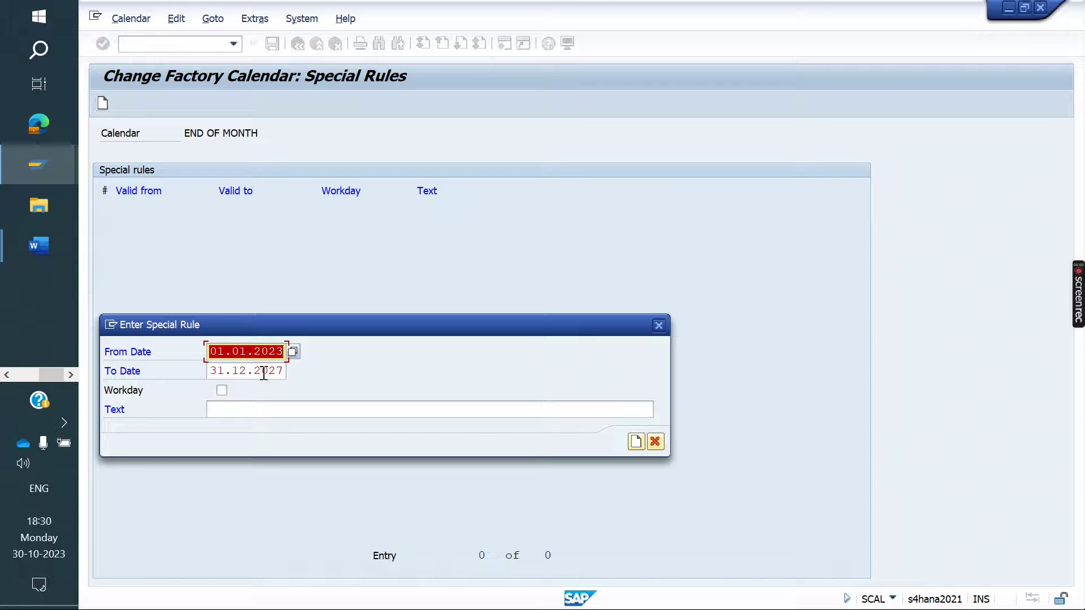
{"action": "left_click", "coordinate": [226, 353]}
{"action": "key", "text": "BackSpace"}
{"action": "key", "text": "BackSpace"}
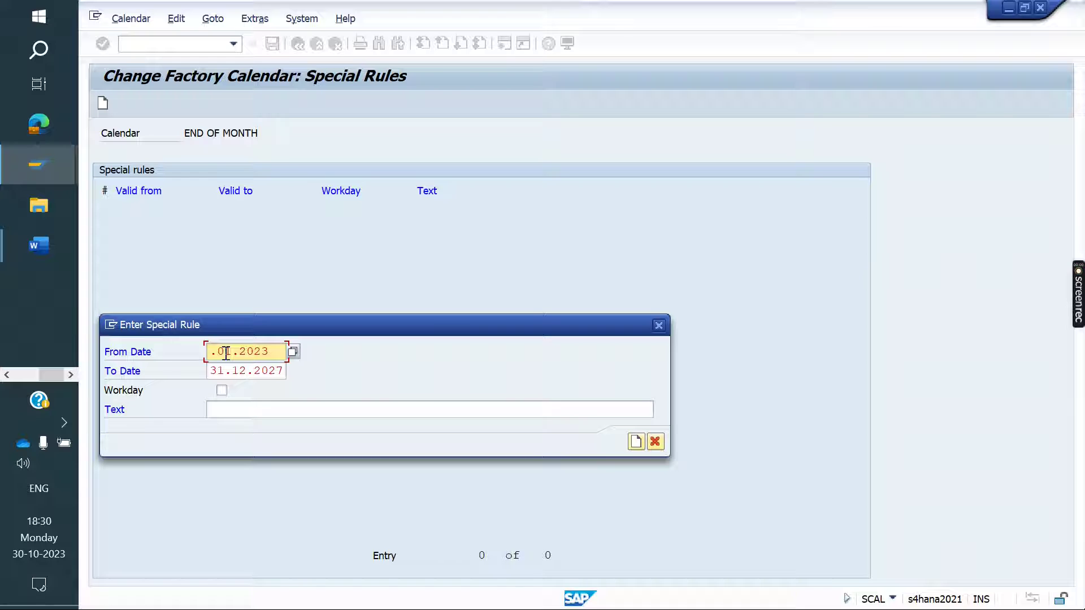
{"action": "type", "text": "31"}
{"action": "key", "text": "Right"}
{"action": "key", "text": "Right"}
{"action": "key", "text": "Right"}
{"action": "key", "text": "BackSpace"}
{"action": "key", "text": "BackSpace"}
{"action": "type", "text": "10"}
- Set the special rule's To Date to 31.10.2023 and create it with the text Oct month
{"action": "left_click_drag", "start_coordinate": [284, 352], "coordinate": [326, 384]}
{"action": "key", "text": "Left"}
{"action": "type", "text": "31.10.2023"}
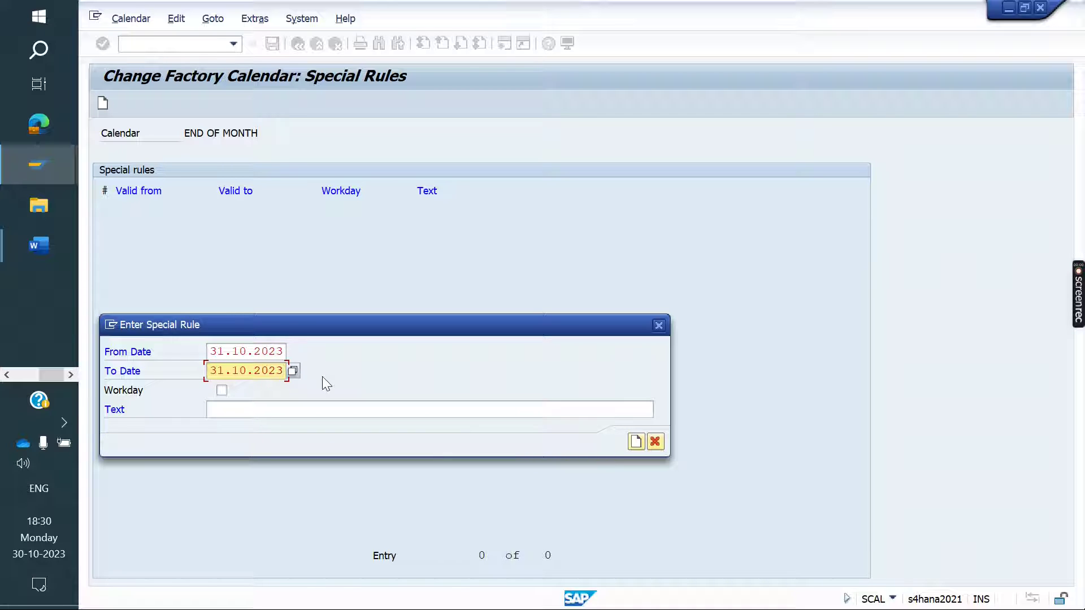
{"action": "left_click", "coordinate": [246, 411]}
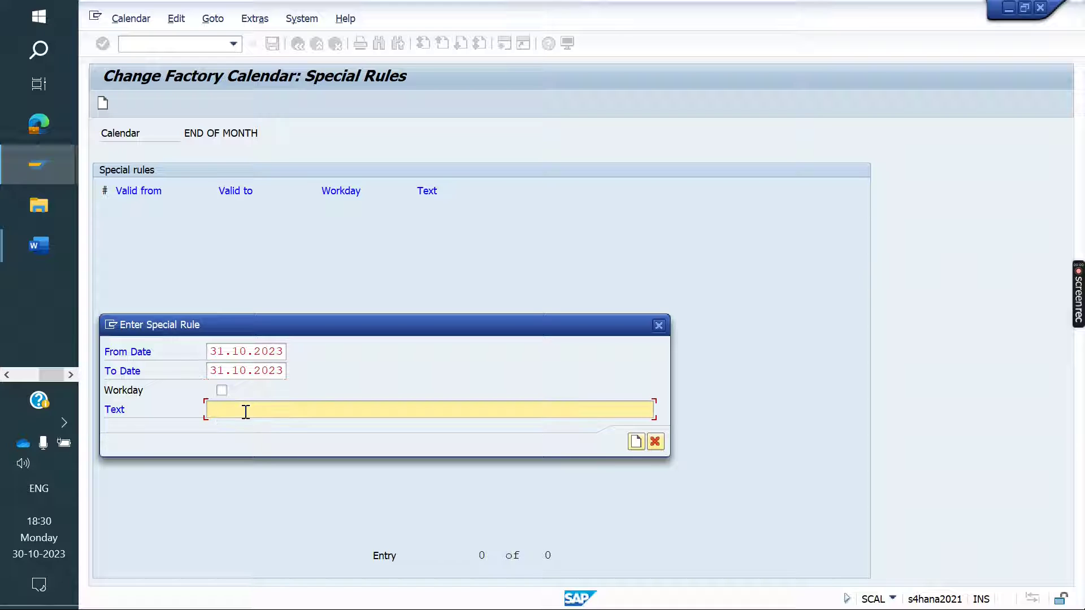
{"action": "type", "text": "Oct month"}
{"action": "key", "text": "Return"}
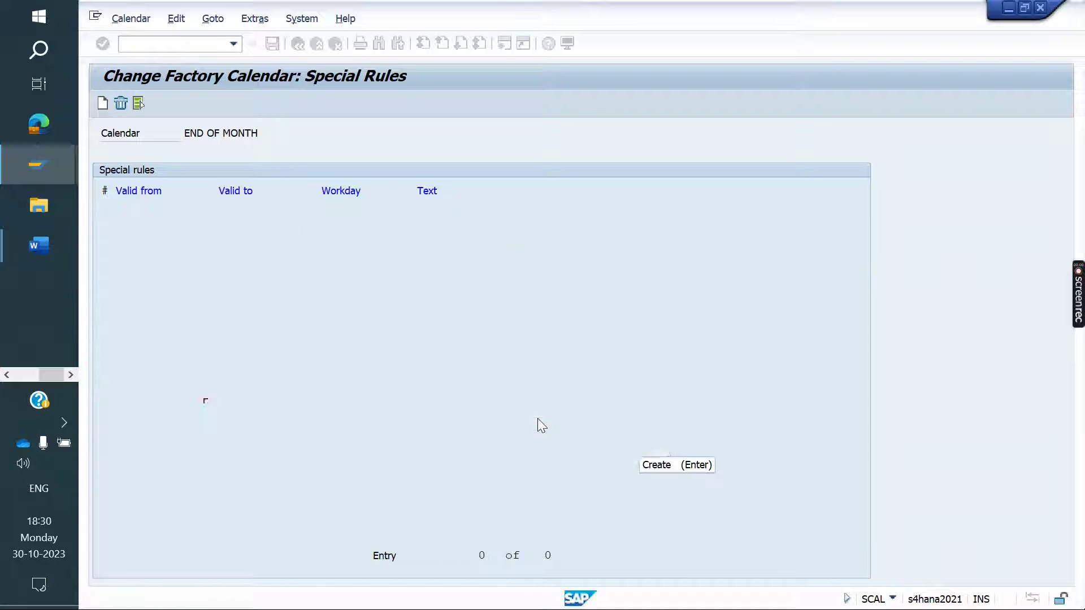
- Start a second special rule with From Date 30.11.2023
{"action": "left_click", "coordinate": [103, 104]}
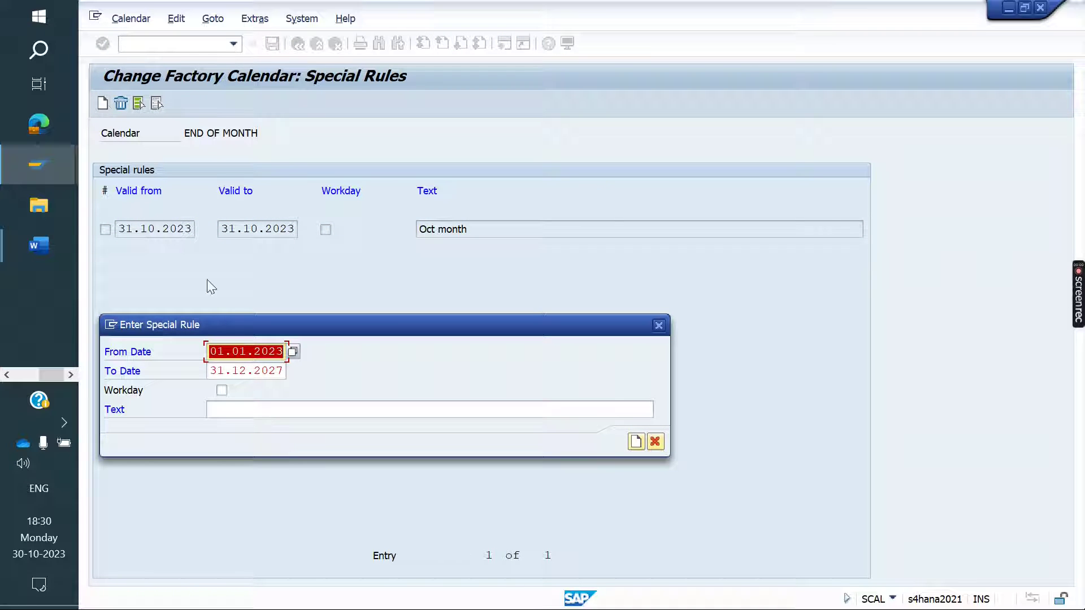
{"action": "left_click", "coordinate": [223, 356]}
{"action": "key", "text": "BackSpace"}
{"action": "key", "text": "Delete"}
{"action": "type", "text": "30"}
{"action": "key", "text": "BackSpace"}
{"action": "type", "text": "1"}
- Set the second special rule's To Date to 30.11.2023
{"action": "key", "text": "Down"}
{"action": "key", "text": "Delete"}
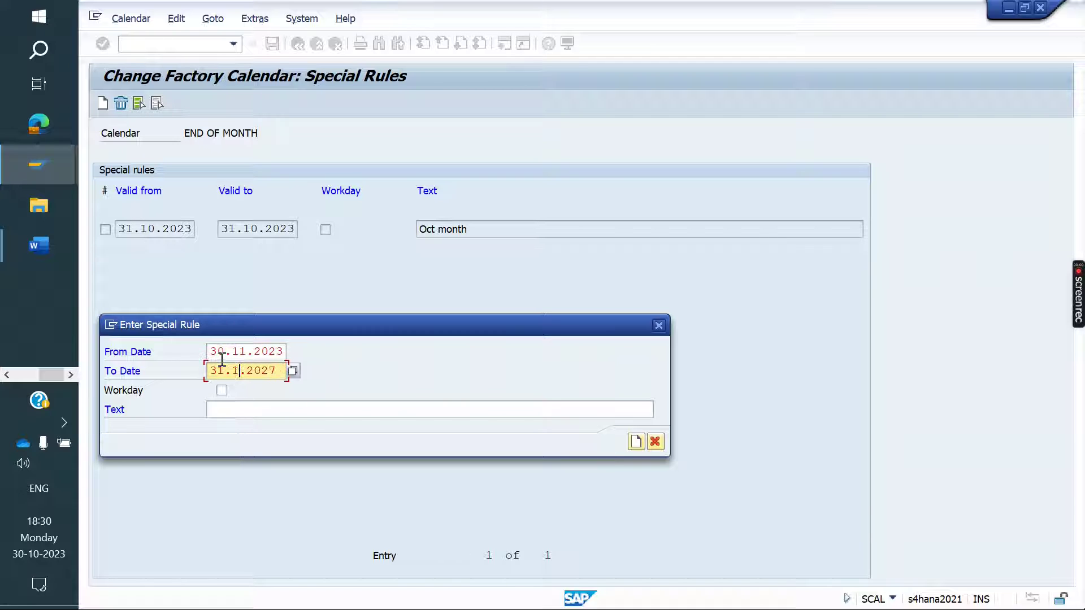
{"action": "type", "text": "1"}
{"action": "key", "text": "BackSpace"}
{"action": "type", "text": "0."}
{"action": "left_click", "coordinate": [283, 351]}
{"action": "key", "text": "BackSpace"}
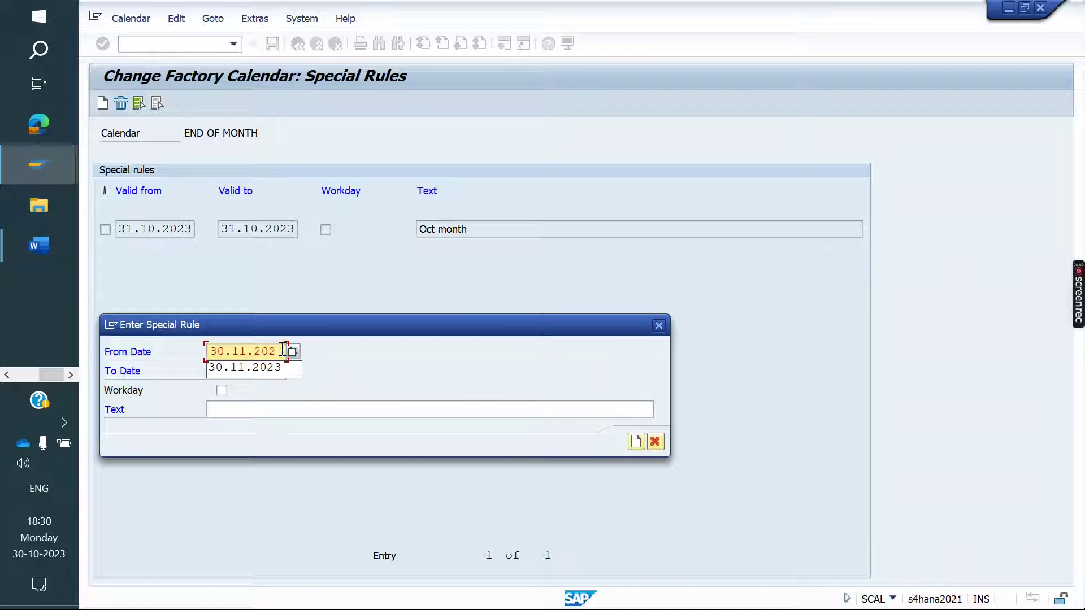
{"action": "type", "text": "3"}
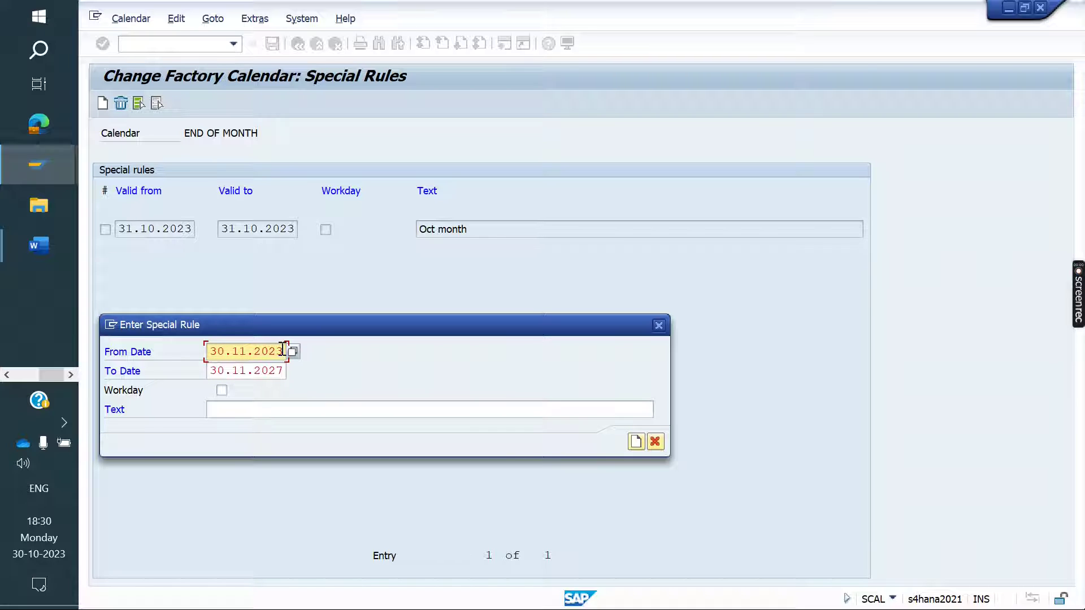
{"action": "key", "text": "Tab"}
{"action": "key", "text": "BackSpace"}
{"action": "type", "text": "3"}
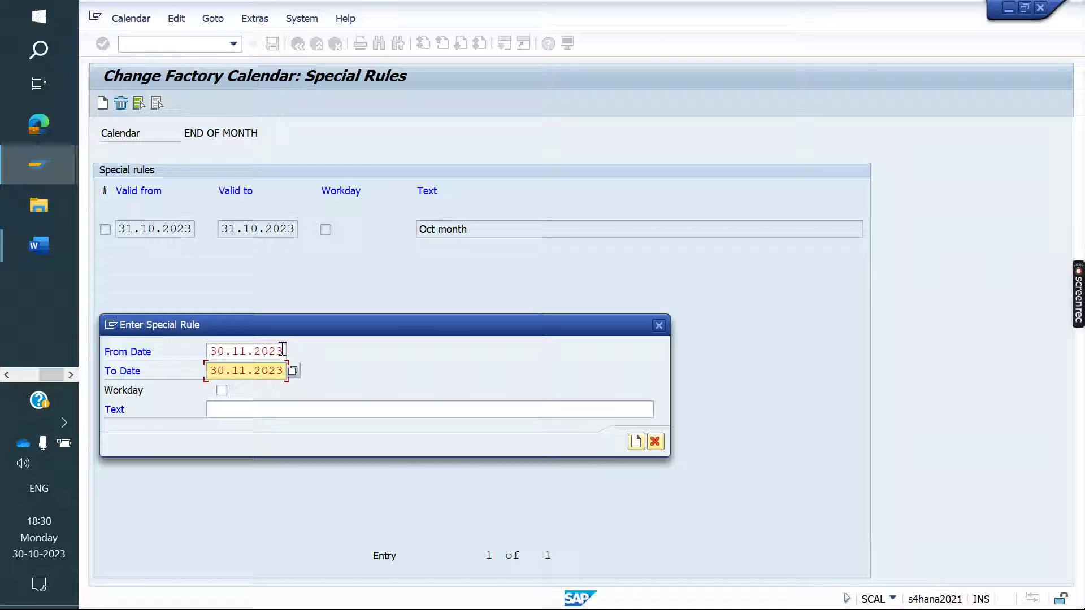
- Enter the text Nov month for the second special rule and create it
{"action": "key", "text": "Return"}
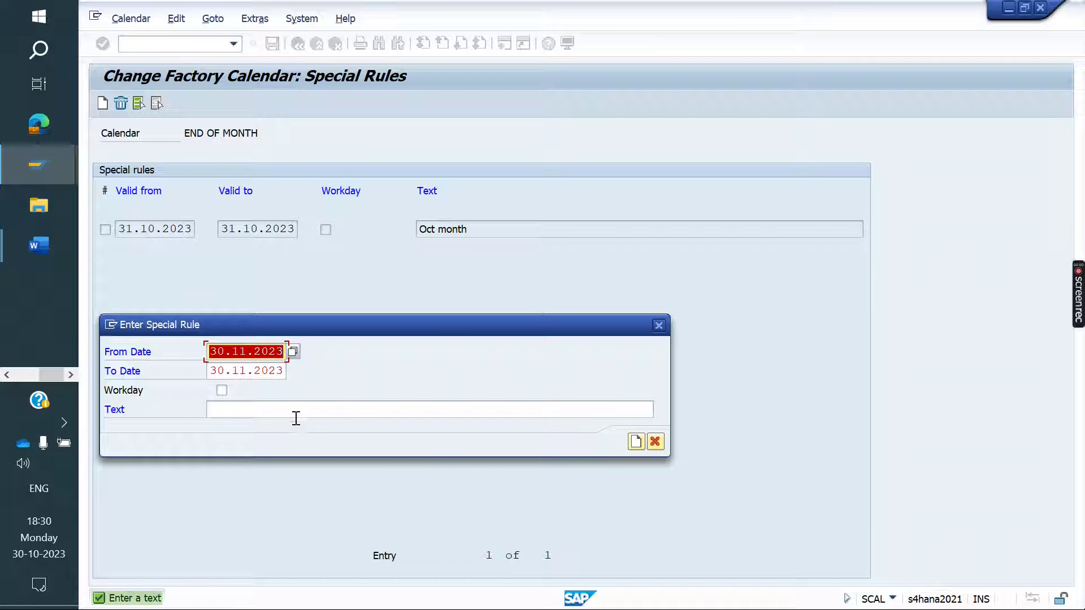
{"action": "left_click", "coordinate": [247, 414]}
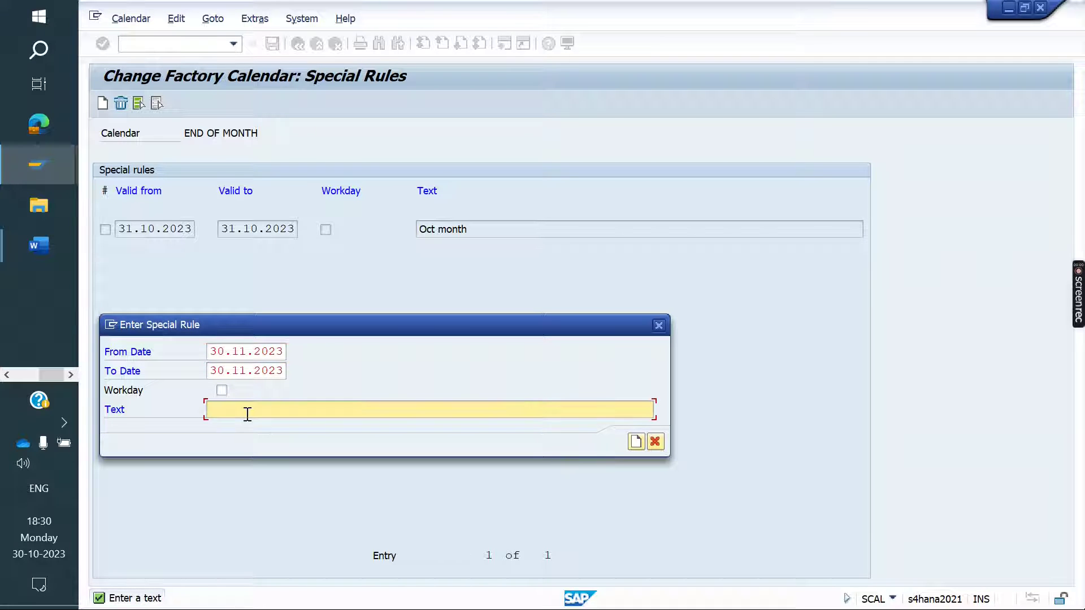
{"action": "type", "text": "Nov month"}
{"action": "key", "text": "Return"}
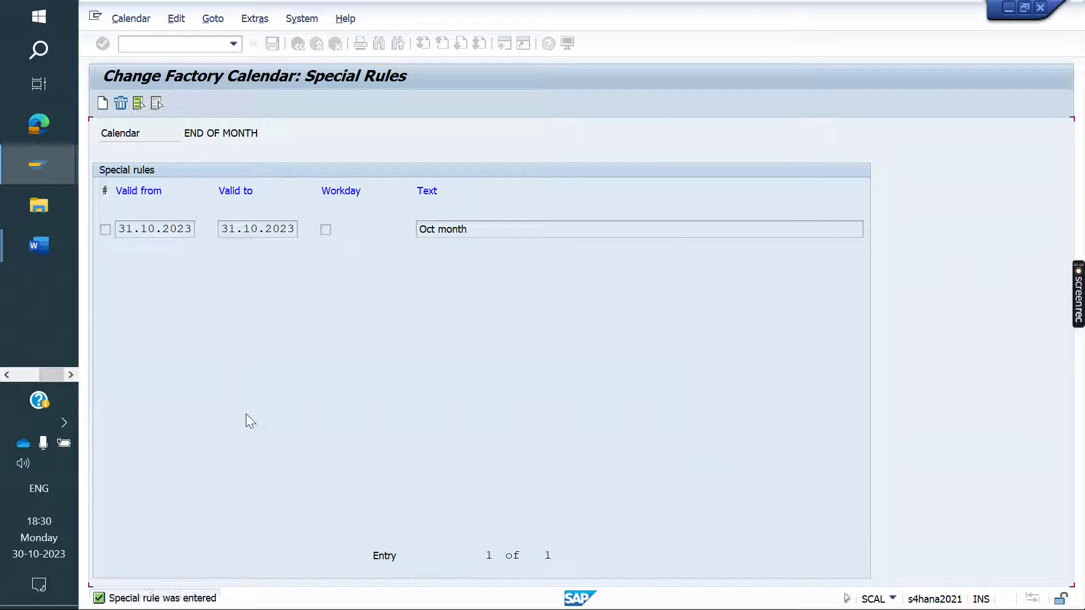
- Mark the October and November special rules as workdays and save the factory calendar
{"action": "left_click", "coordinate": [326, 231]}
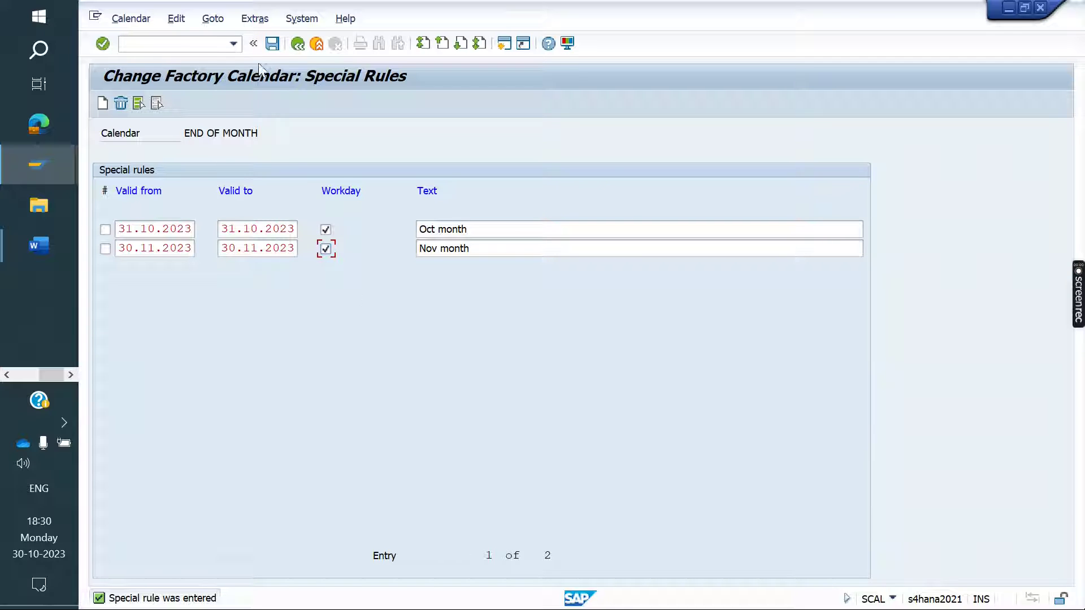
{"action": "left_click", "coordinate": [271, 45]}
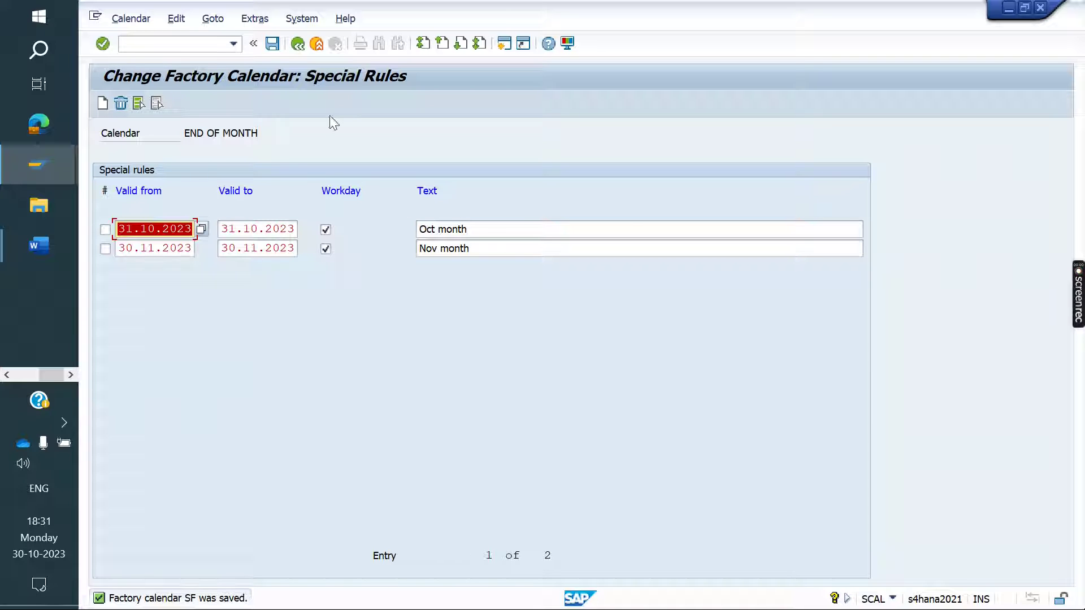
{"action": "left_click", "coordinate": [267, 47]}
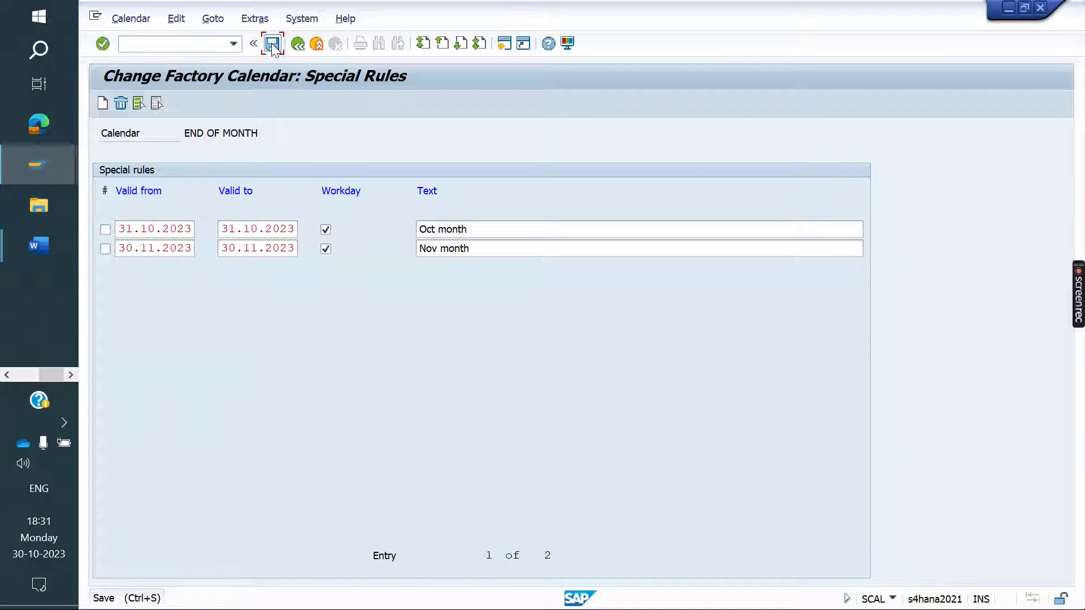
- Go to transaction BP and open the customer's business partner record in the Customer role for changing
{"action": "left_click", "coordinate": [158, 43]}
{"action": "type", "text": "/"}
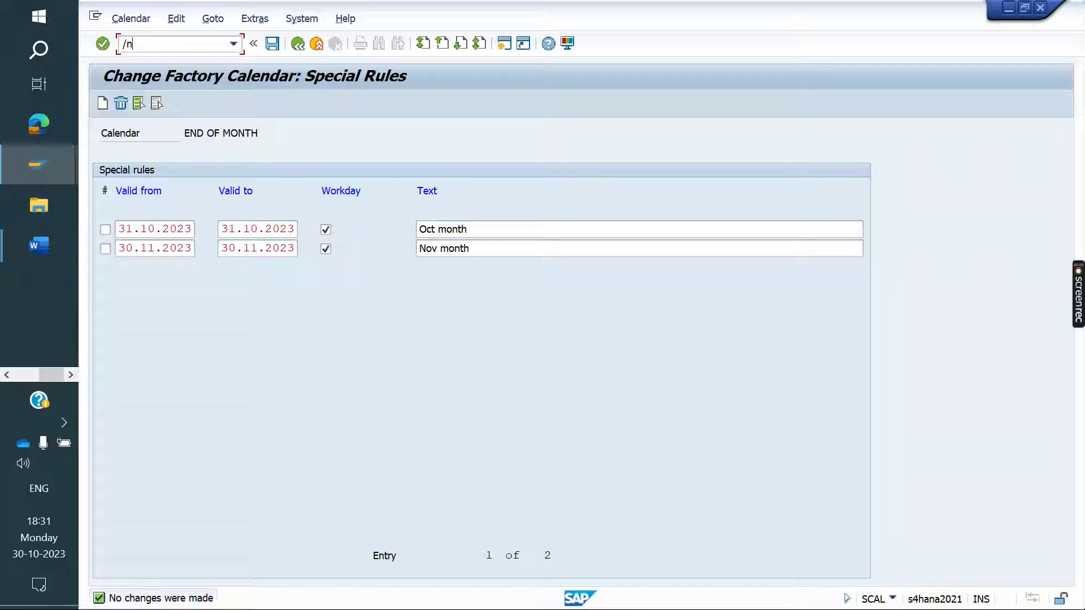
{"action": "type", "text": "nbp"}
{"action": "key", "text": "Return"}
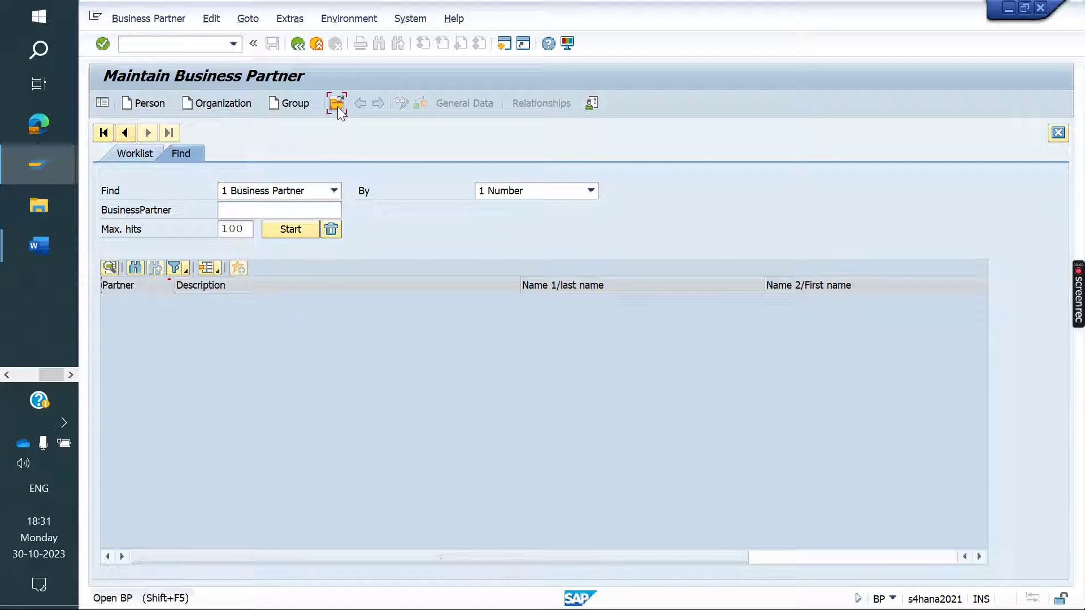
{"action": "left_click", "coordinate": [338, 105]}
{"action": "key", "text": "Return"}
{"action": "key", "text": "Return"}
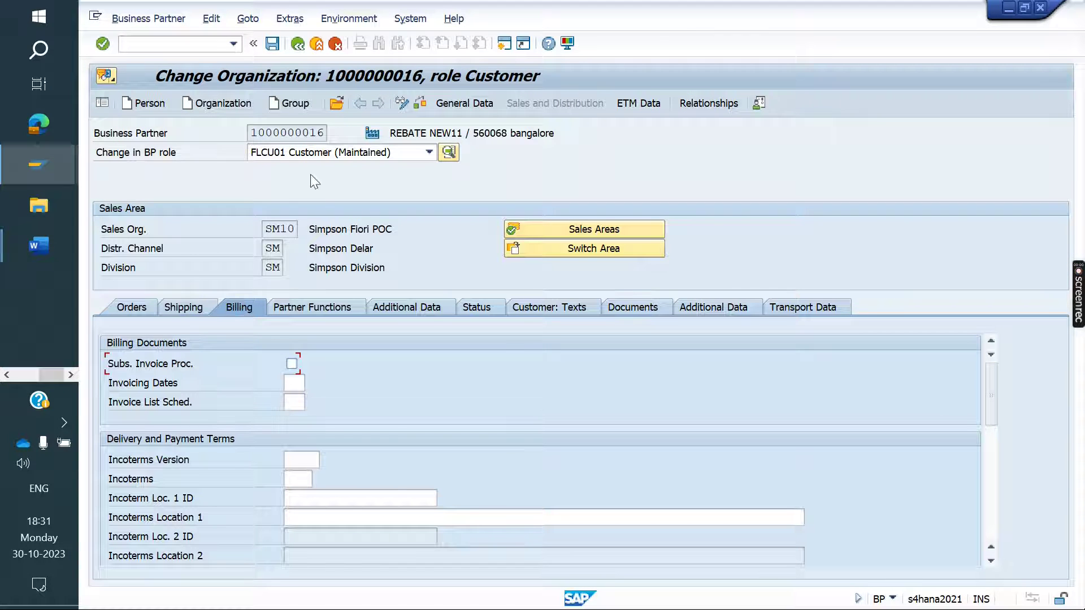
- Enter SF, the end-of-month calendar, as Invoicing Dates in the customer's billing data
{"action": "left_click", "coordinate": [345, 154]}
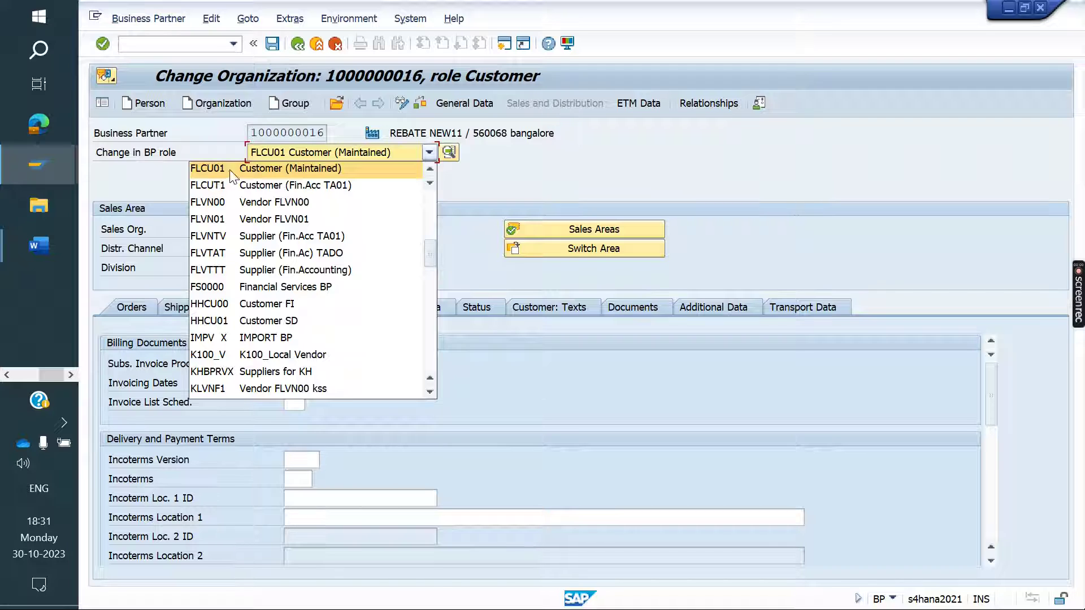
{"action": "left_click", "coordinate": [459, 186]}
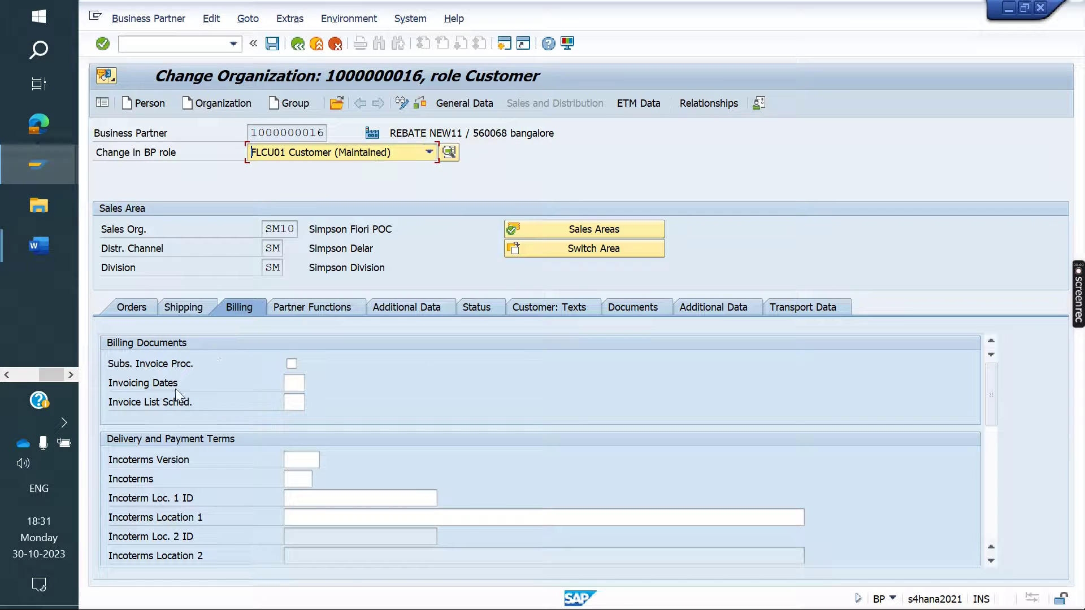
{"action": "left_click", "coordinate": [296, 384]}
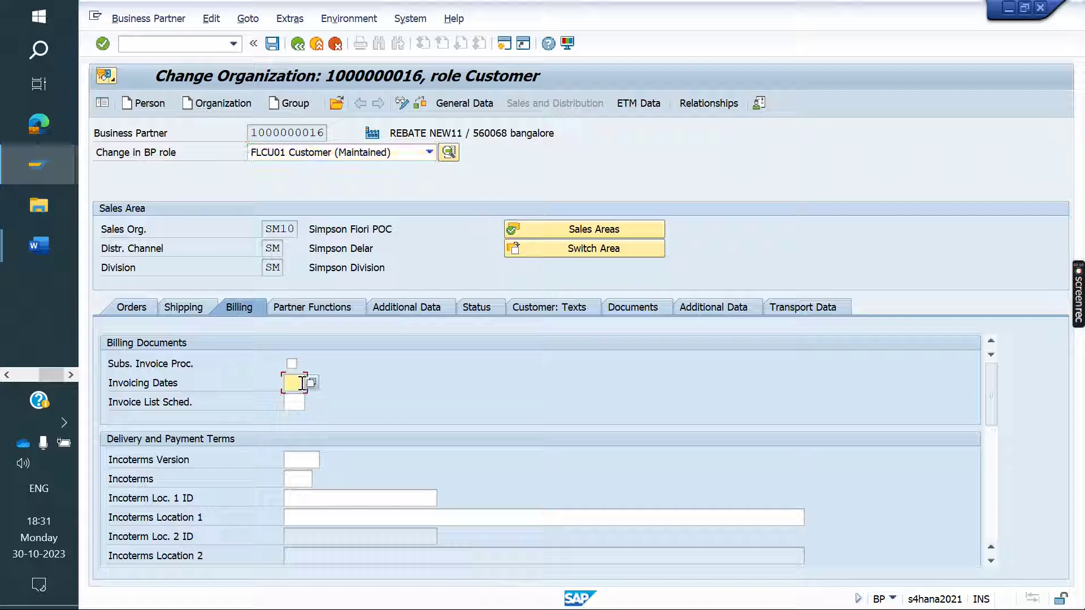
{"action": "type", "text": "sf"}
{"action": "key", "text": "Return"}
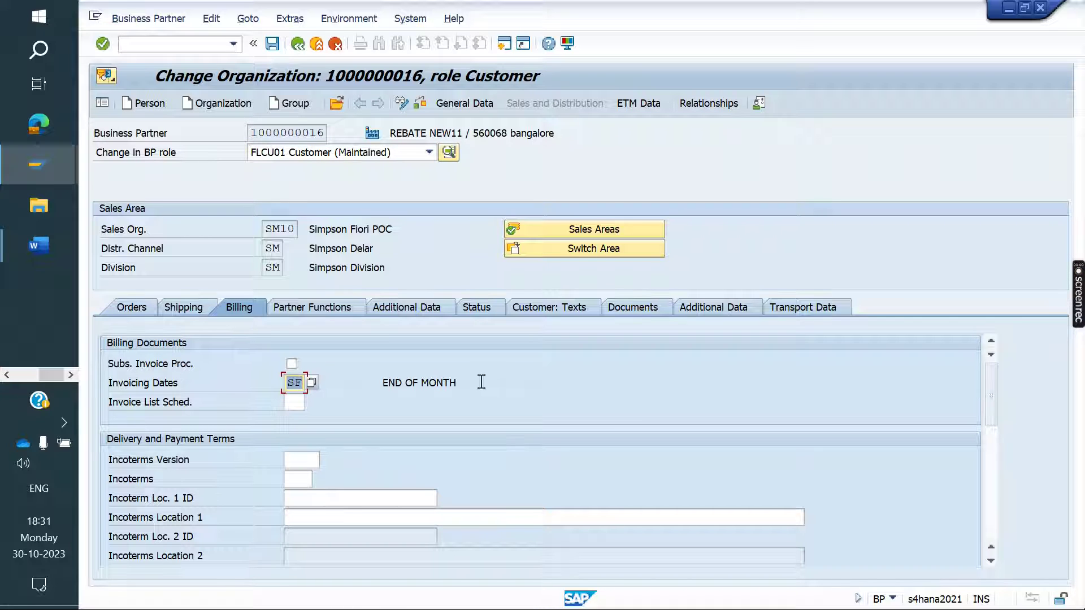
{"action": "left_click", "coordinate": [481, 382]}
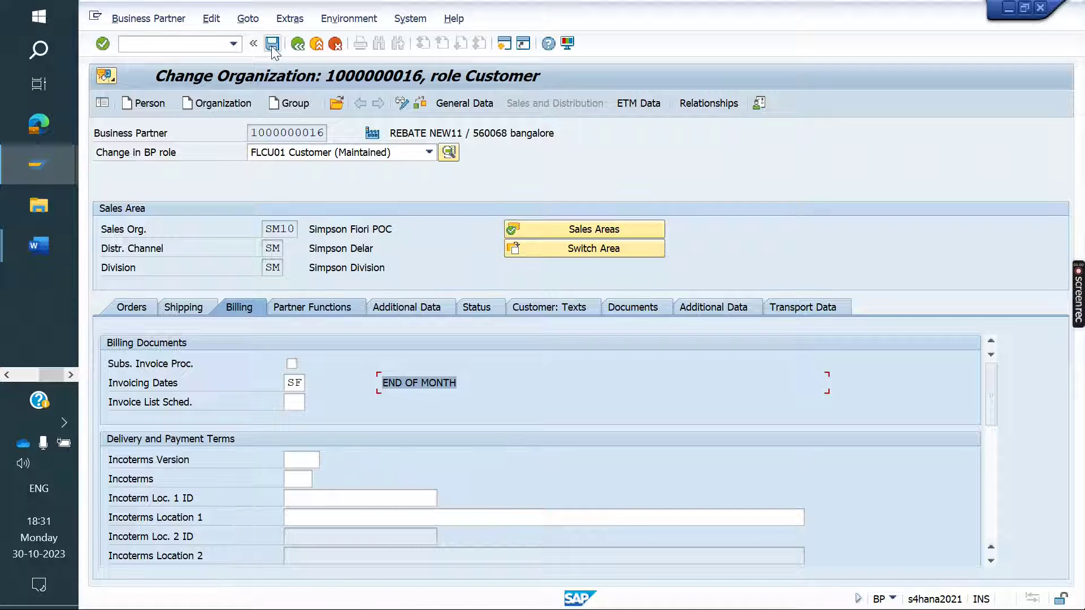
- Clear the Invoicing Dates calendar from the customer's billing data
{"action": "left_click", "coordinate": [299, 382]}
{"action": "key", "text": "BackSpace"}
{"action": "key", "text": "BackSpace"}
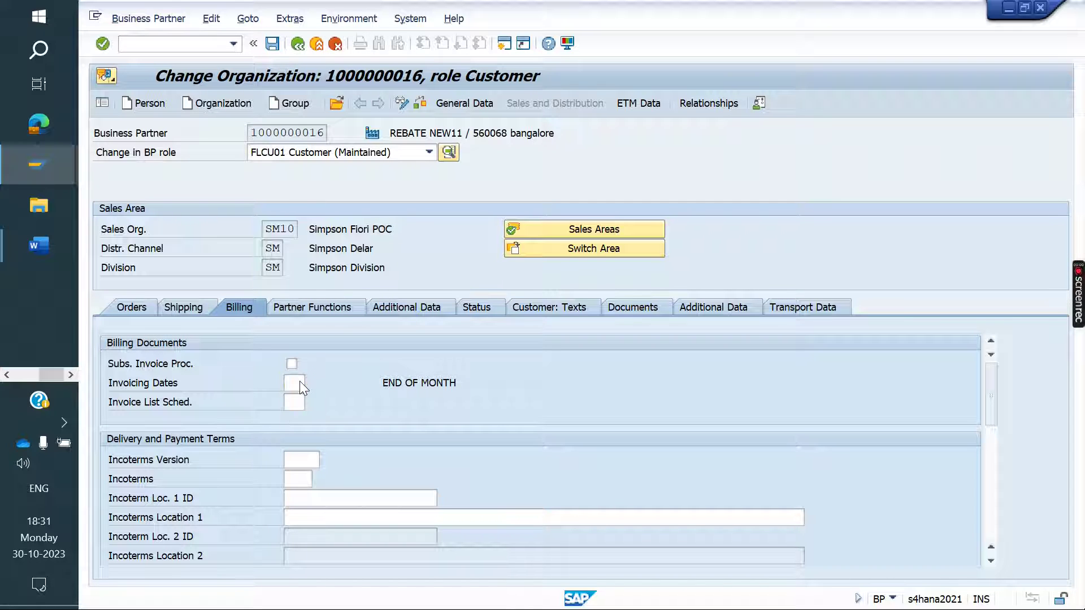
{"action": "key", "text": "Return"}
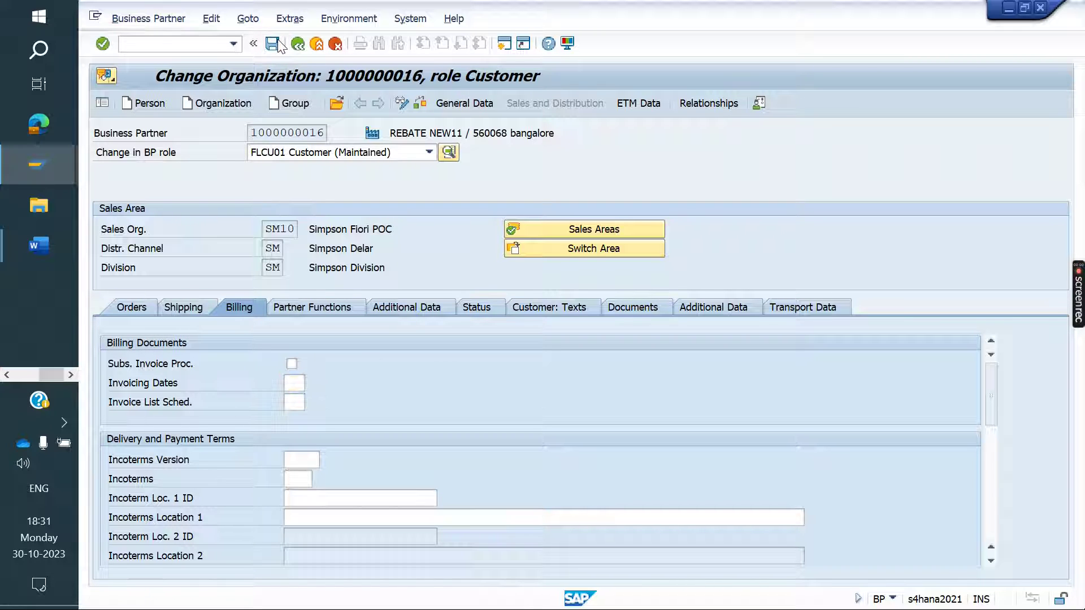
- Open transaction VA01 in a new session and start a sales order of type SMOR
{"action": "left_click", "coordinate": [169, 43]}
{"action": "type", "text": "/ova01"}
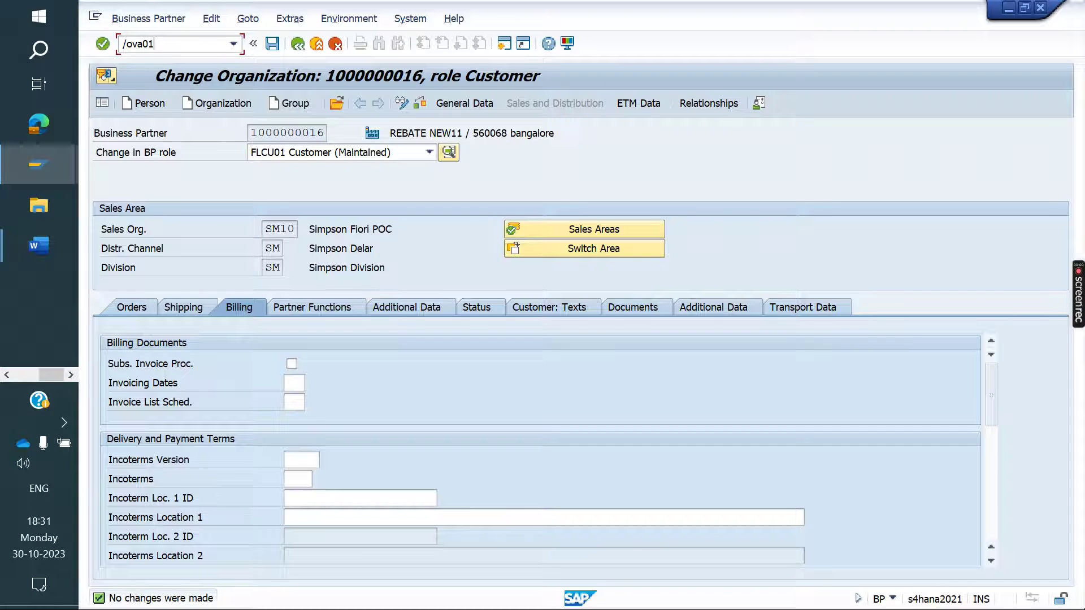
{"action": "key", "text": "Return"}
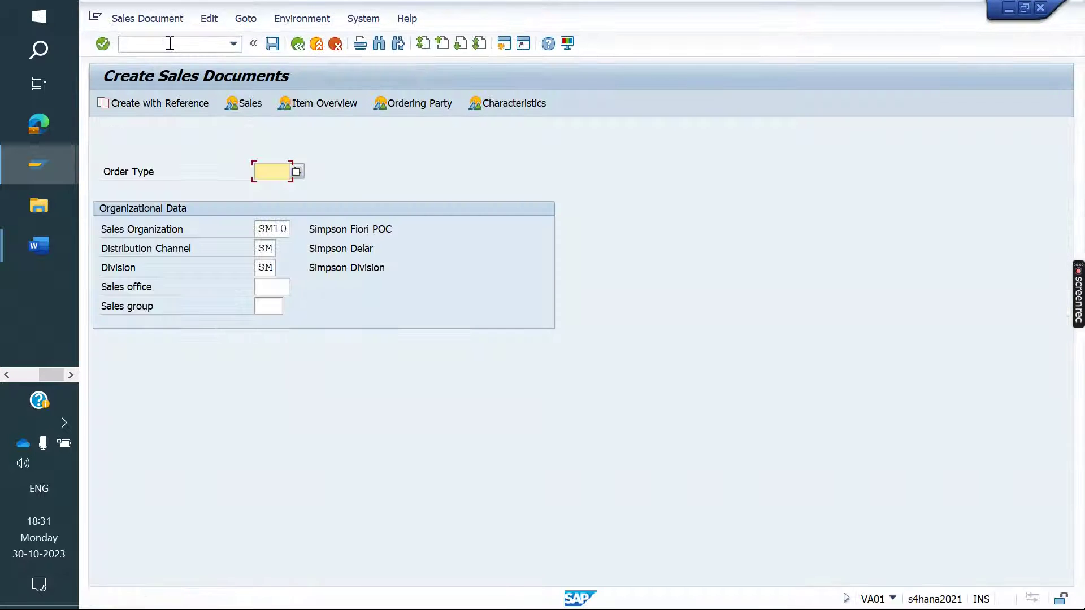
{"action": "type", "text": "smor"}
{"action": "key", "text": "Return"}
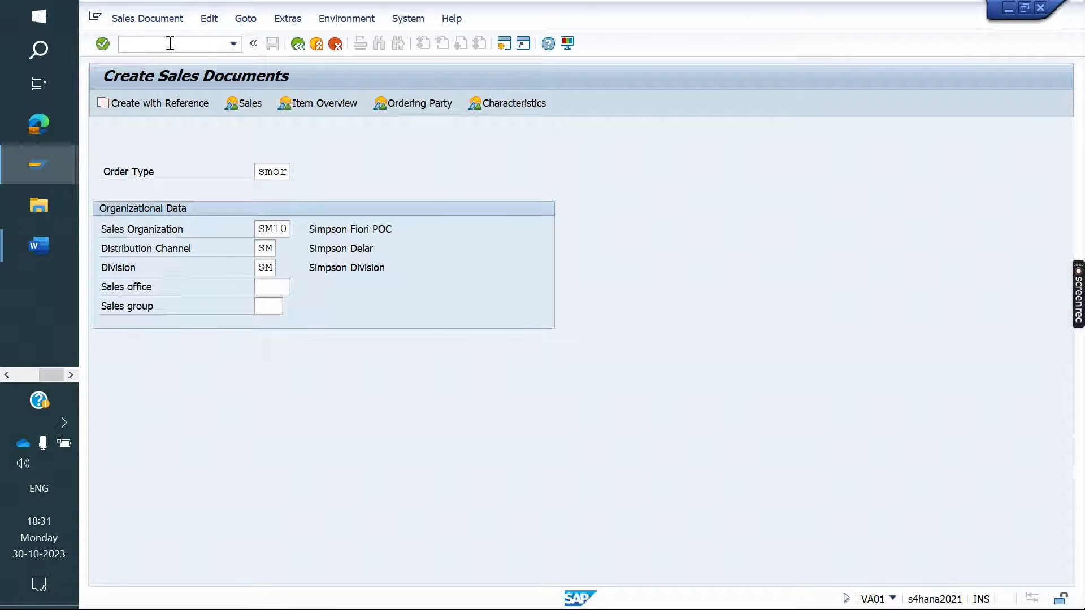
- Select the customer as sold-to party and enter the customer reference oct invoice
{"action": "key", "text": "Down"}
{"action": "key", "text": "Return"}
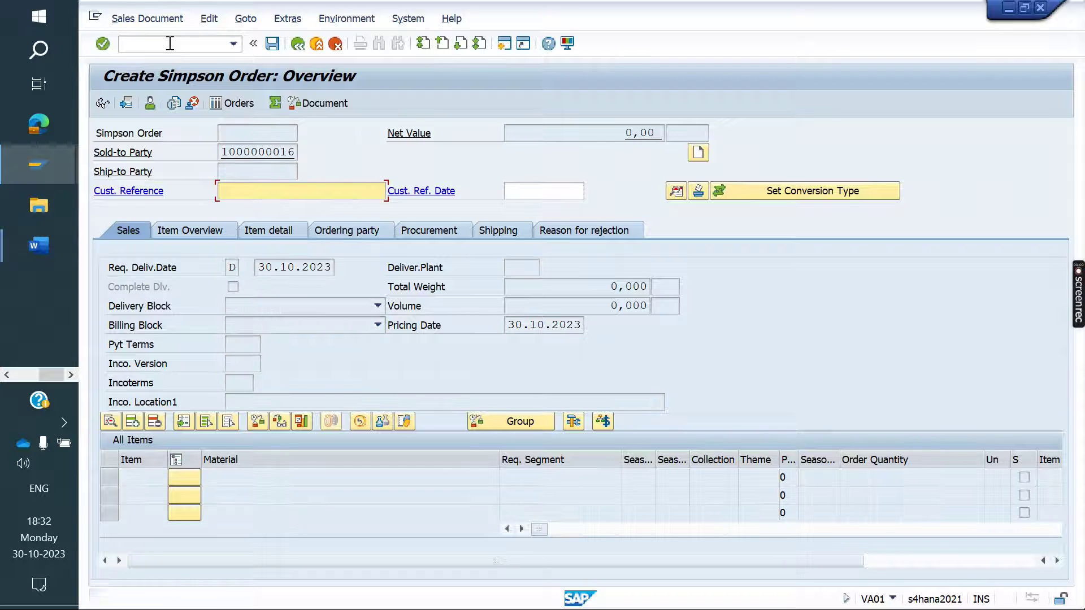
{"action": "type", "text": "oct"}
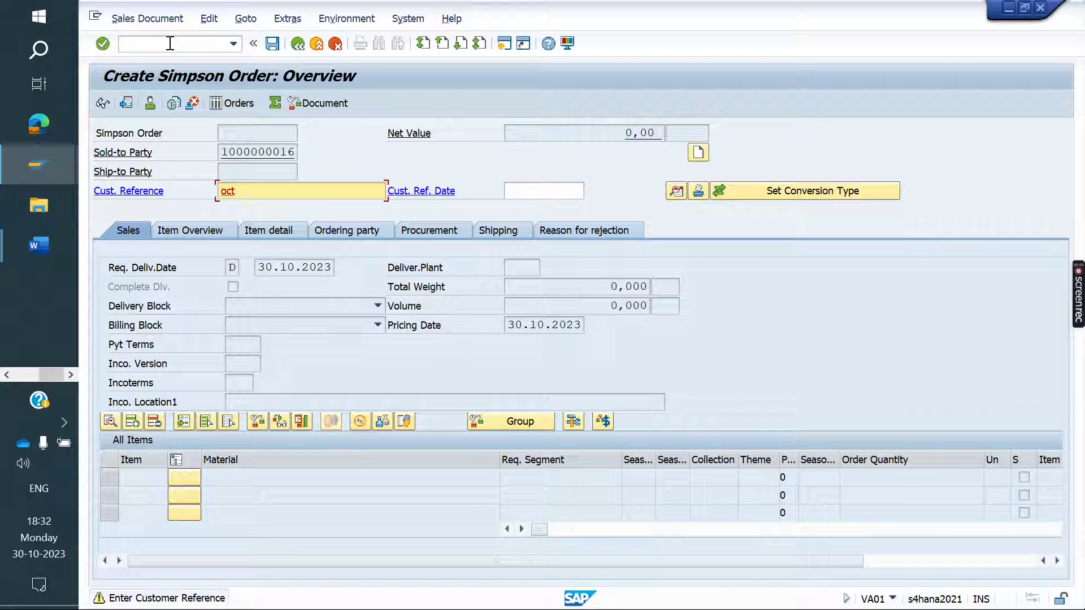
{"action": "type", "text": " invoice"}
{"action": "key", "text": "Return"}
- Set the order's payment terms to 0001, Incoterms to CIF and Incoterms location to bangalore
{"action": "type", "text": "0001"}
{"action": "key", "text": "Tab"}
{"action": "key", "text": "Tab"}
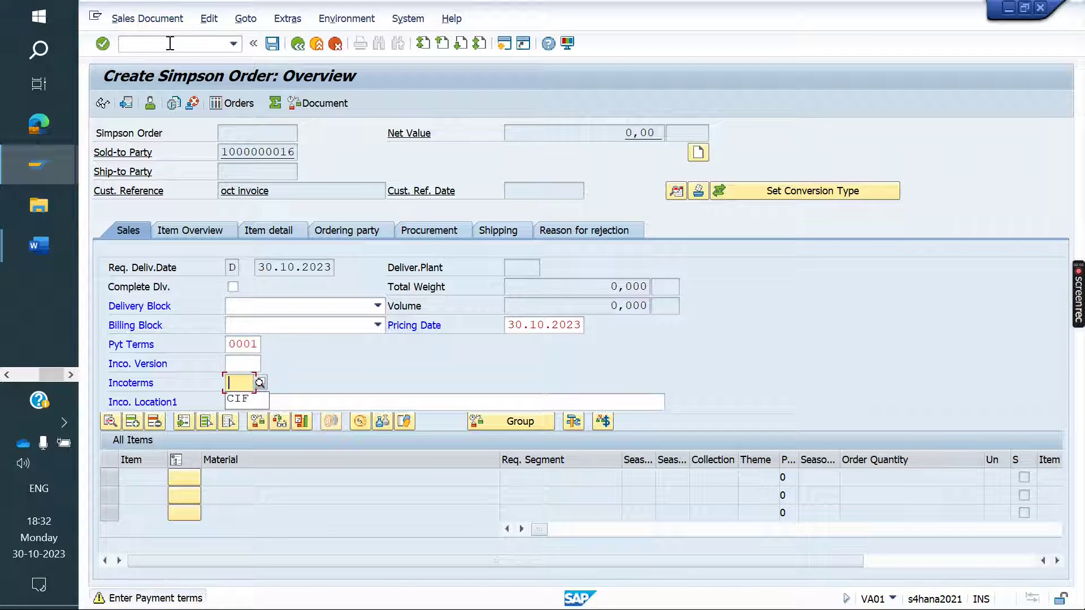
{"action": "type", "text": "CIF"}
{"action": "key", "text": "Tab"}
{"action": "type", "text": "ba"}
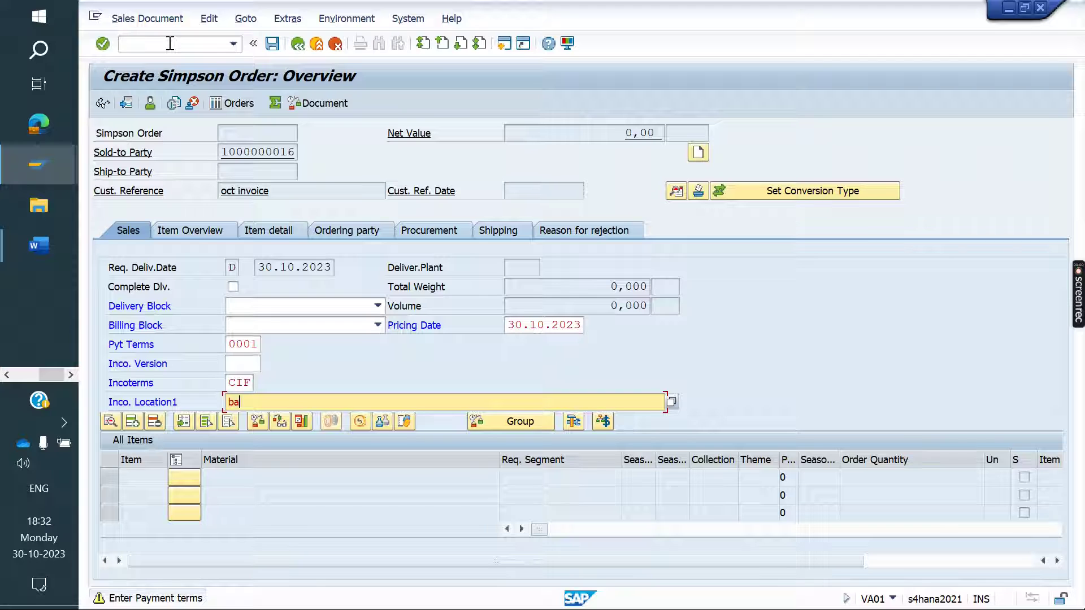
{"action": "type", "text": "ngalore"}
{"action": "key", "text": "Return"}
{"action": "key", "text": "Return"}
- Add an order item for material 1000102 with an order quantity of 3
{"action": "type", "text": "1000102"}
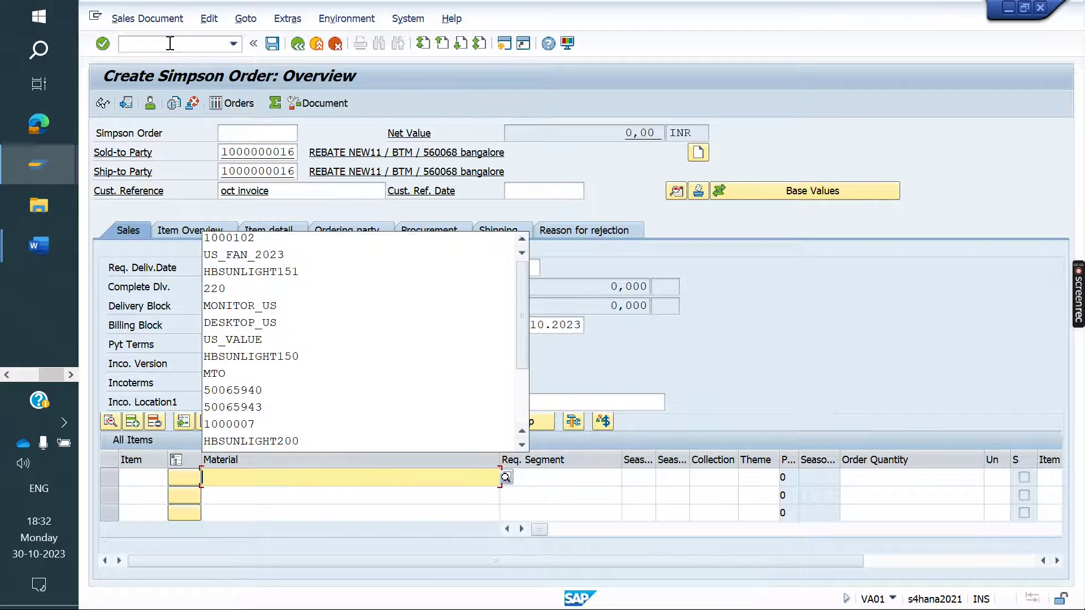
{"action": "key", "text": "Return"}
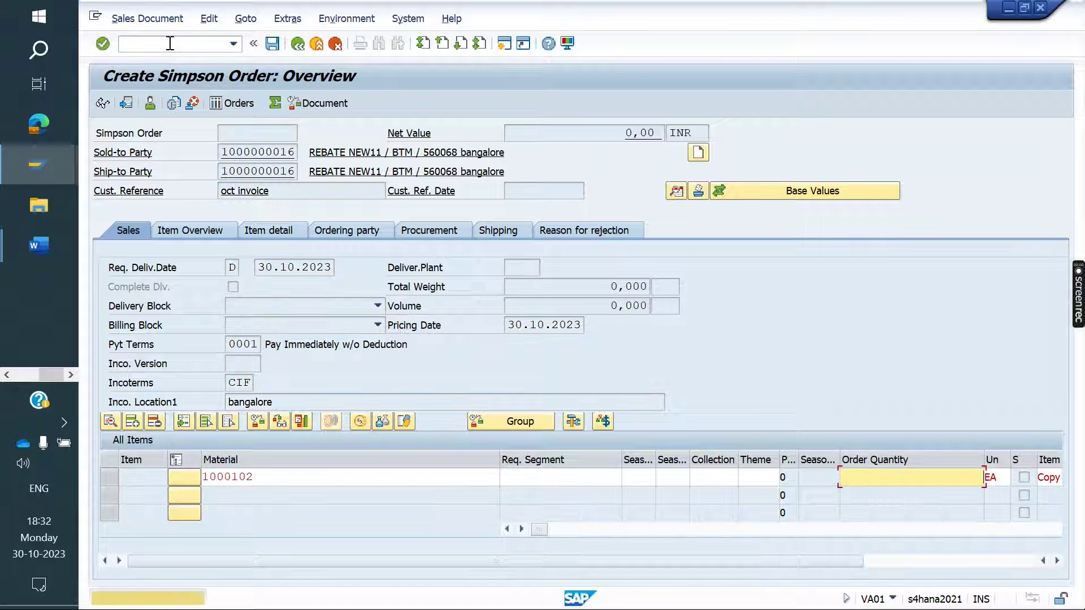
{"action": "type", "text": "3"}
{"action": "key", "text": "Return"}
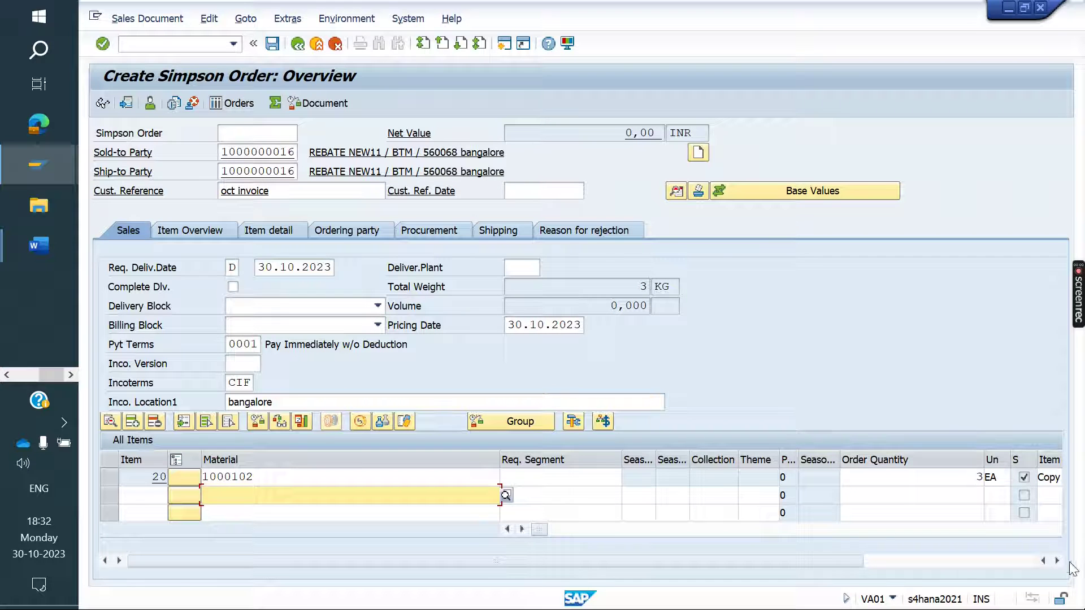
- Set the order item's plant to SM10
{"action": "left_click_drag", "start_coordinate": [540, 528], "coordinate": [784, 542]}
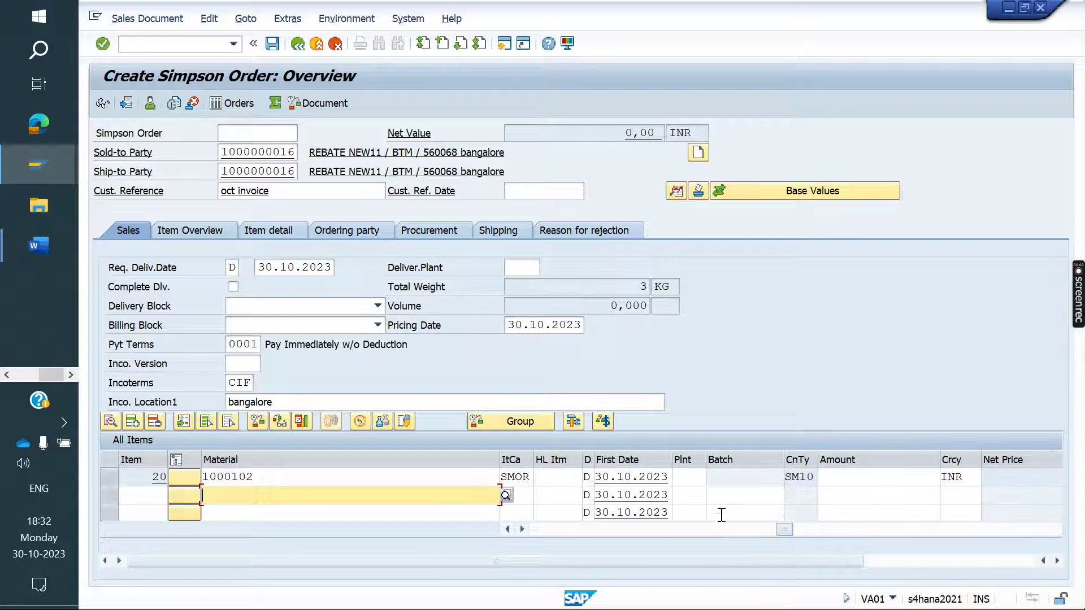
{"action": "left_click", "coordinate": [691, 484]}
{"action": "type", "text": "sm10"}
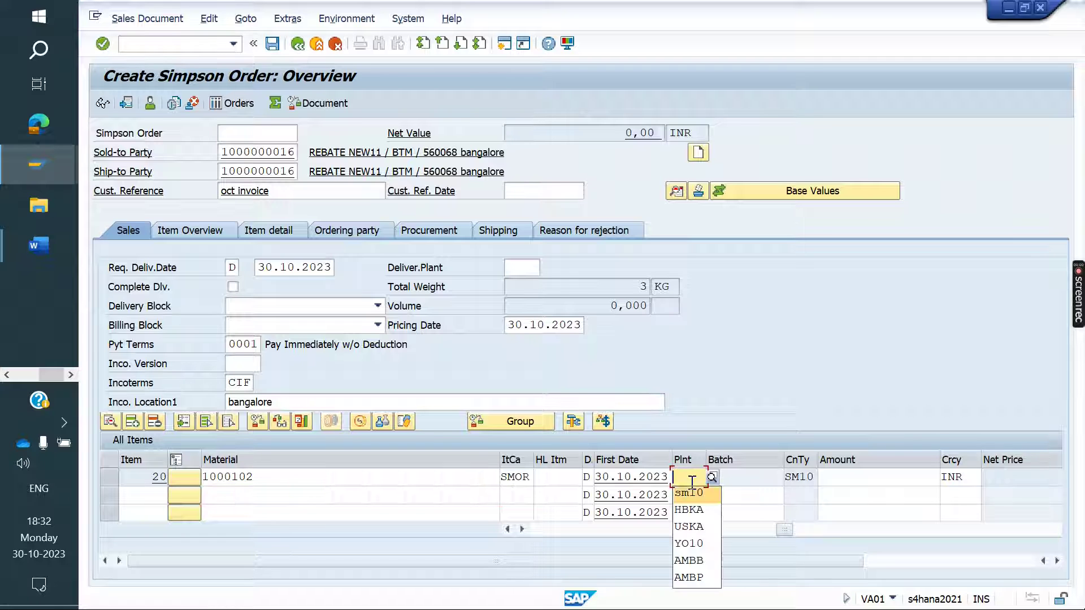
{"action": "key", "text": "Return"}
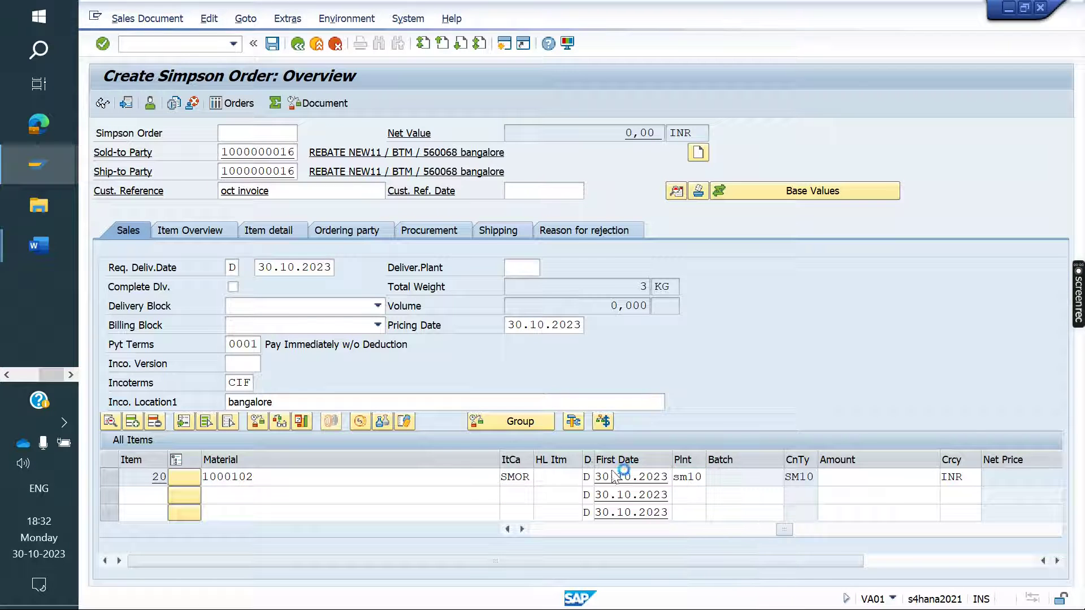
- Add price condition SM10 with an amount of 1909 to the item and return to the order overview
{"action": "left_click", "coordinate": [360, 422]}
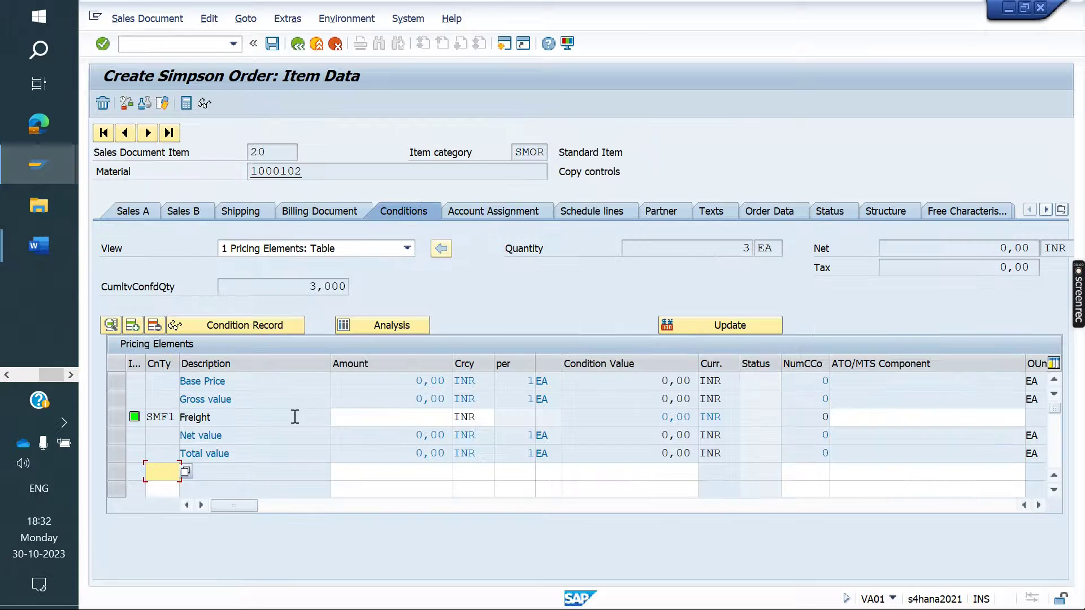
{"action": "type", "text": "sm10"}
{"action": "key", "text": "Tab"}
{"action": "key", "text": "Down"}
{"action": "key", "text": "Down"}
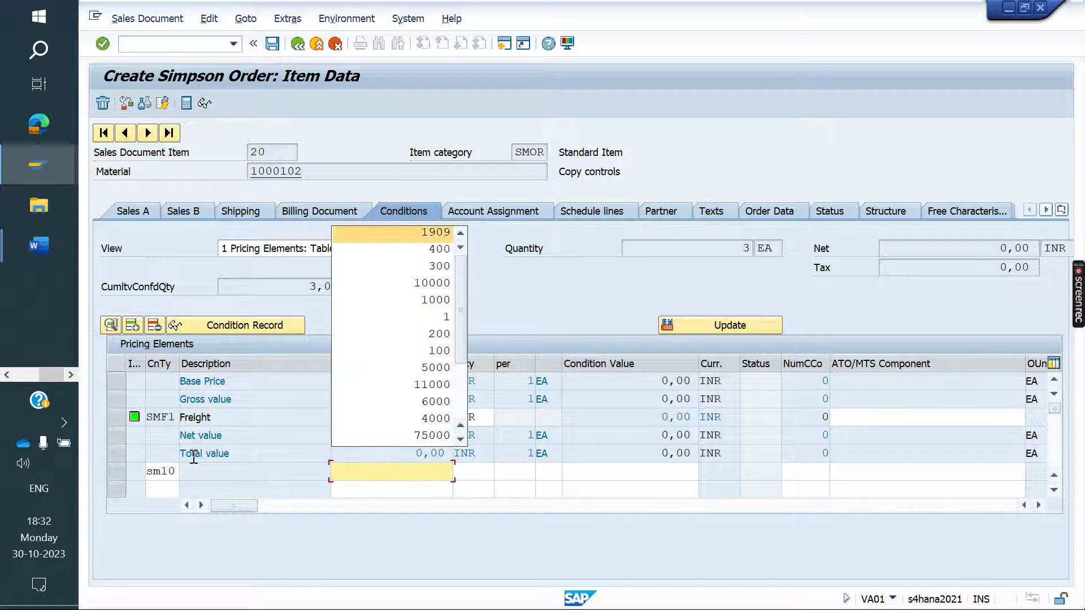
{"action": "key", "text": "Return"}
{"action": "key", "text": "Return"}
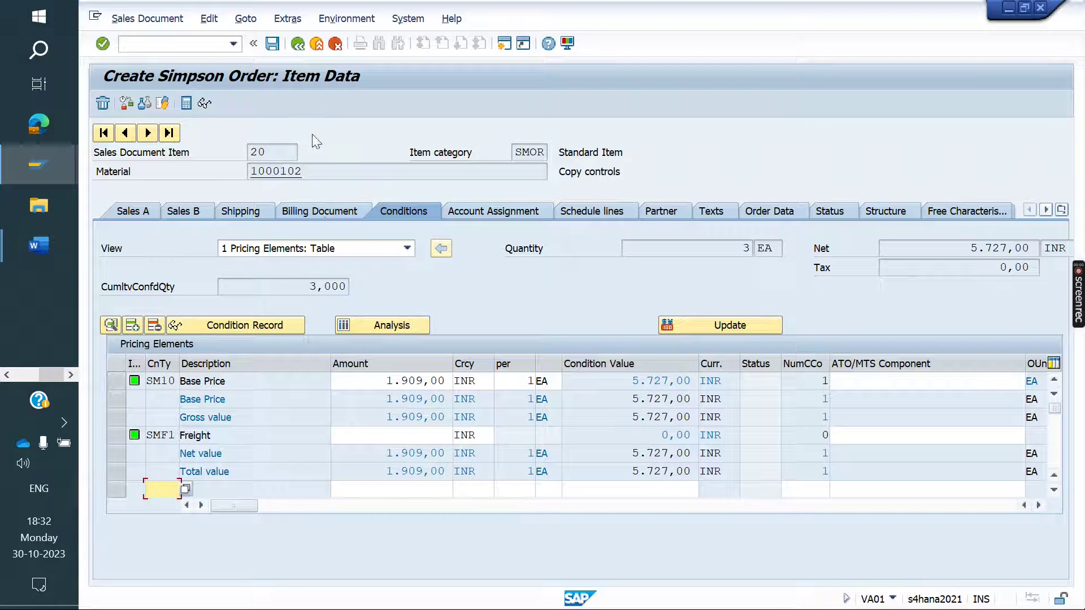
{"action": "left_click", "coordinate": [297, 43]}
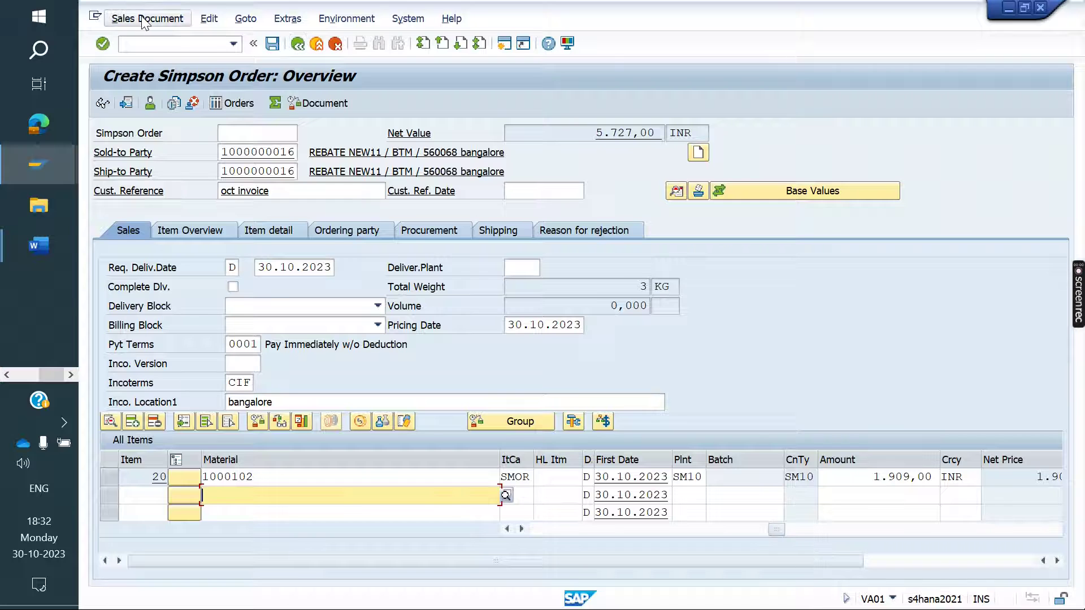
- Create the outbound delivery for the order with a picked quantity of 3 and post its goods issue
{"action": "left_click", "coordinate": [146, 19]}
{"action": "left_click", "coordinate": [182, 169]}
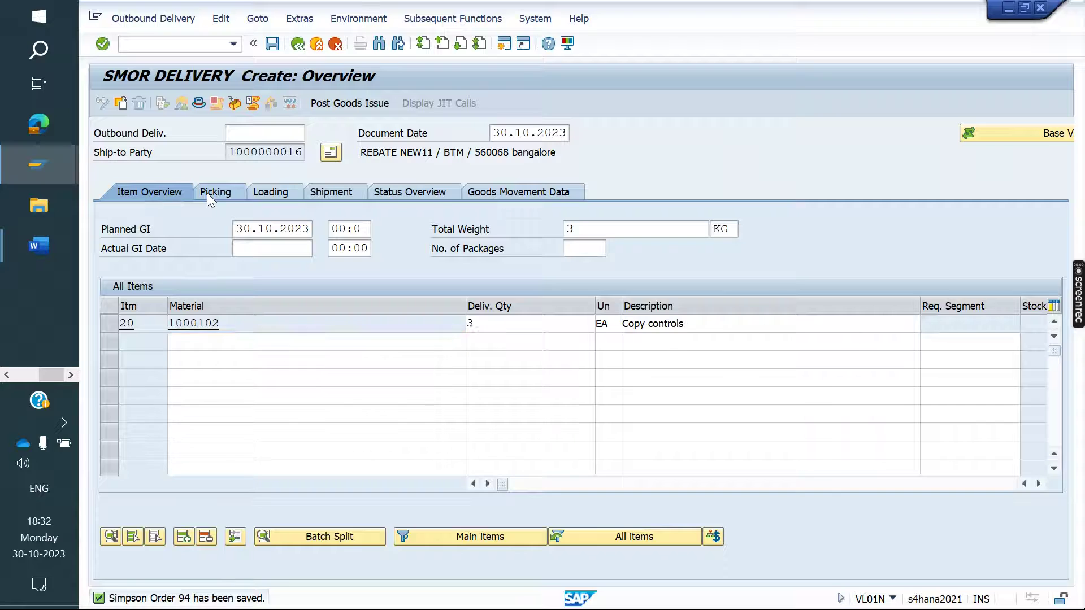
{"action": "left_click", "coordinate": [207, 193]}
{"action": "left_click", "coordinate": [524, 326]}
{"action": "left_click", "coordinate": [517, 338]}
{"action": "type", "text": "3"}
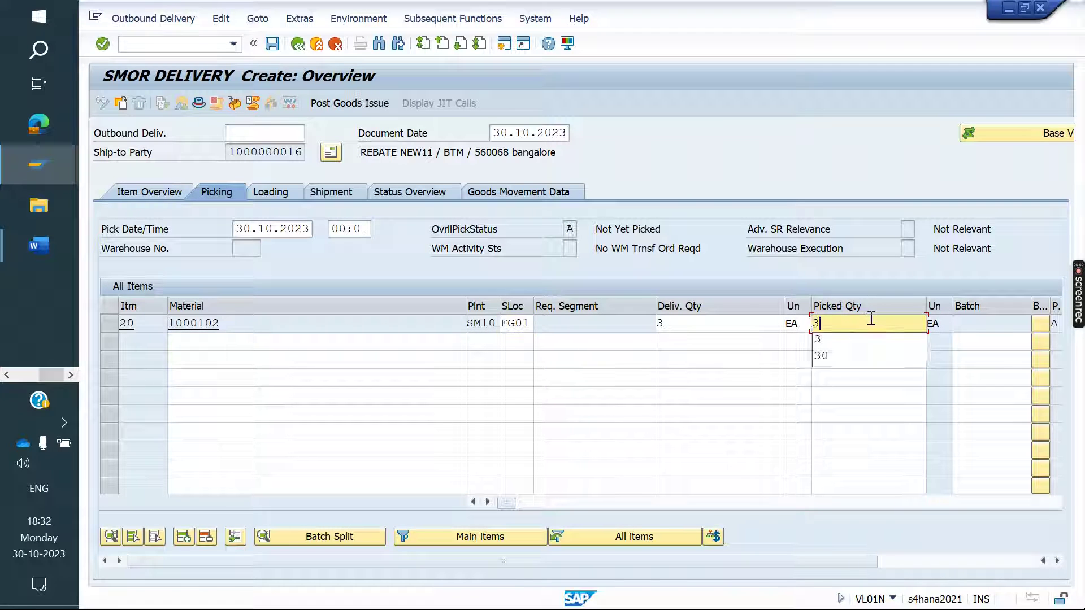
{"action": "key", "text": "Return"}
{"action": "left_click", "coordinate": [348, 107]}
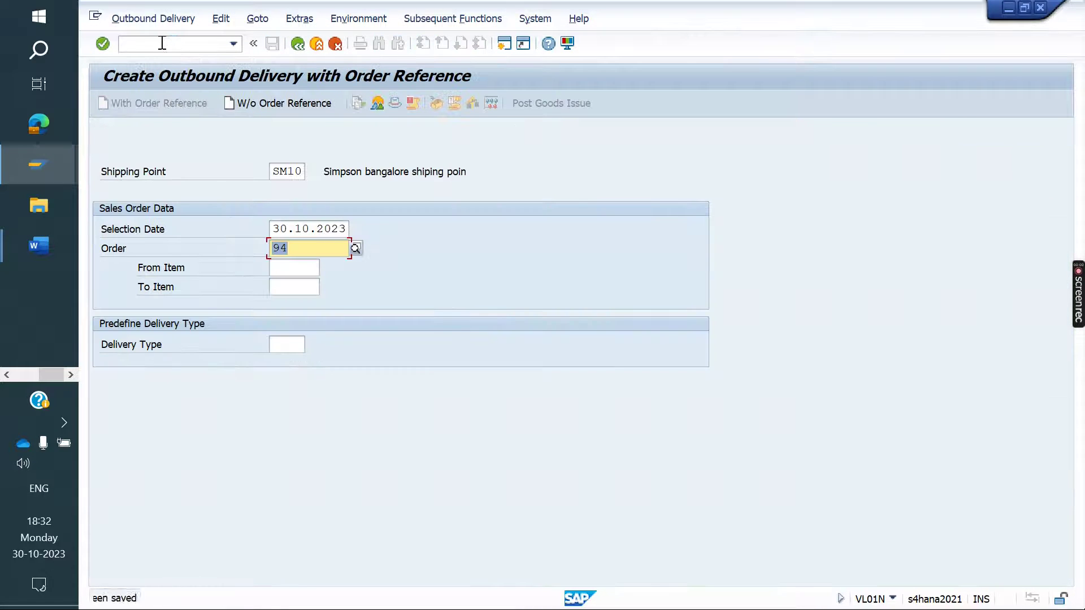
- Go to transaction VF01 and create the invoice for the delivery
{"action": "type", "text": "/nvf01"}
{"action": "key", "text": "Return"}
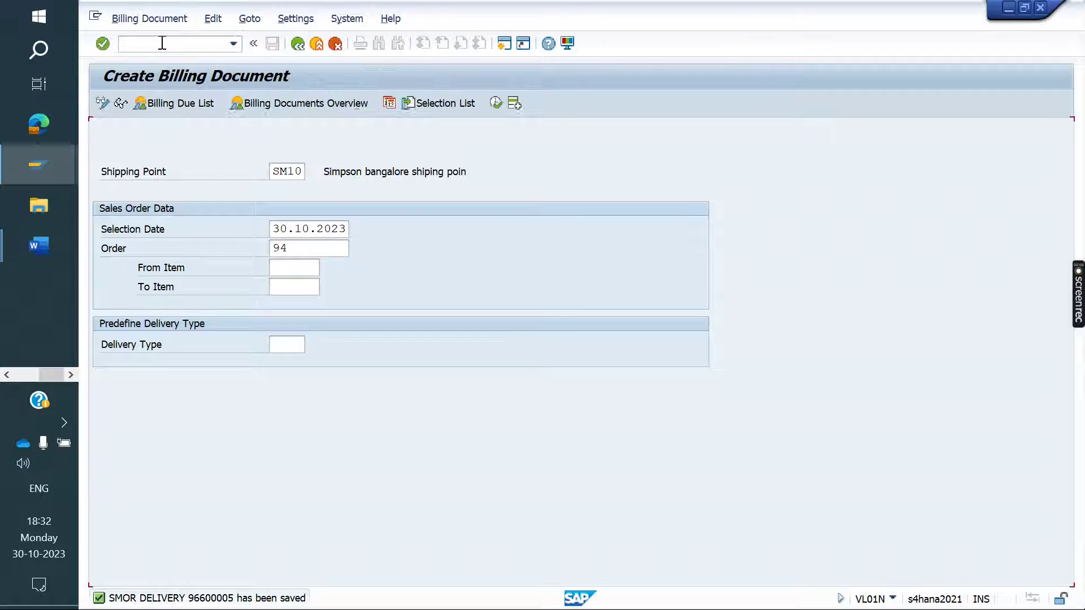
{"action": "key", "text": "Return"}
- Examine the billing date in the invoice's header details and save the invoice
{"action": "left_click", "coordinate": [252, 174]}
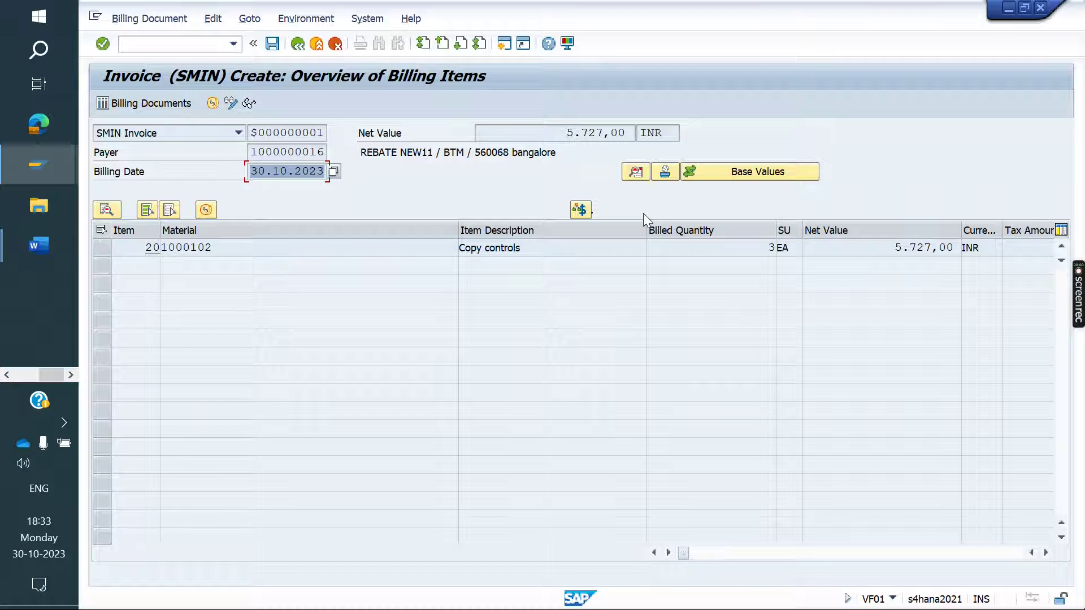
{"action": "left_click", "coordinate": [636, 172]}
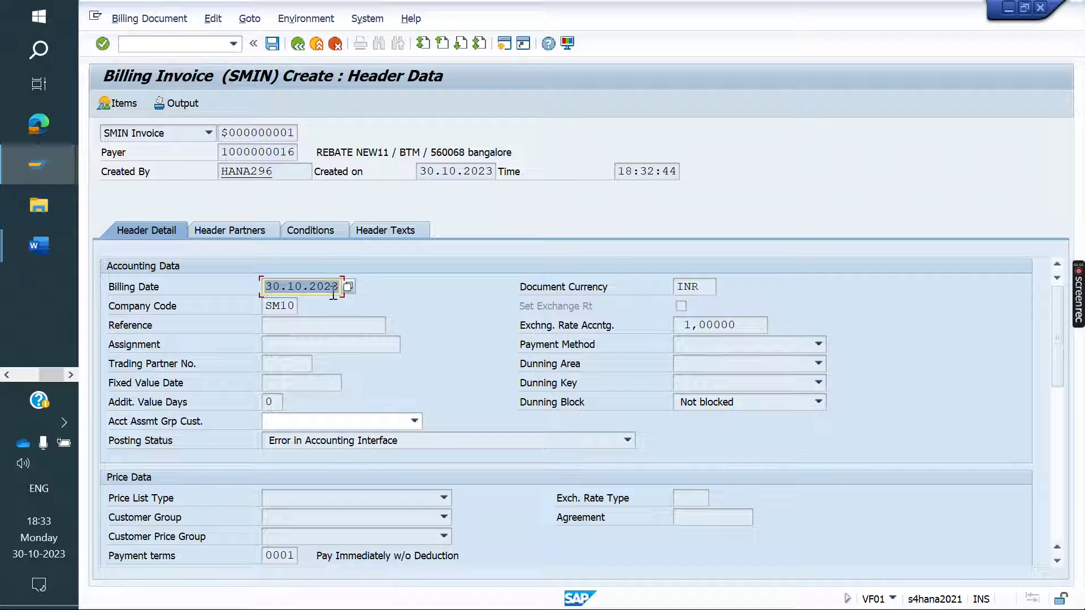
{"action": "left_click", "coordinate": [272, 44]}
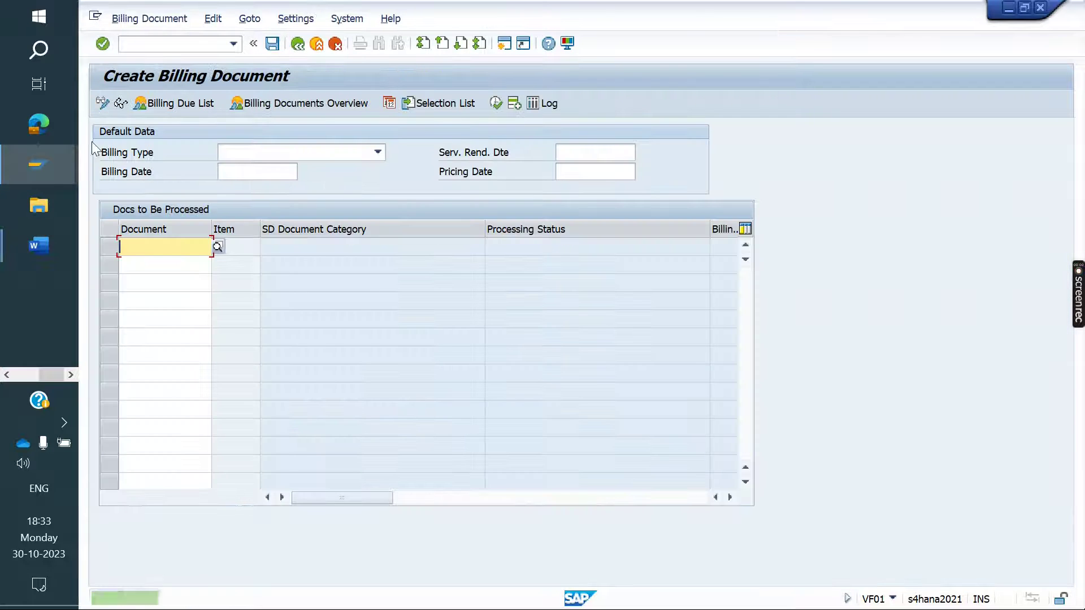
- View the customer's billing data in the other session, return to the billing session and go to transaction VA02
{"action": "mouse_move", "coordinate": [19, 147]}
{"action": "left_click", "coordinate": [157, 214]}
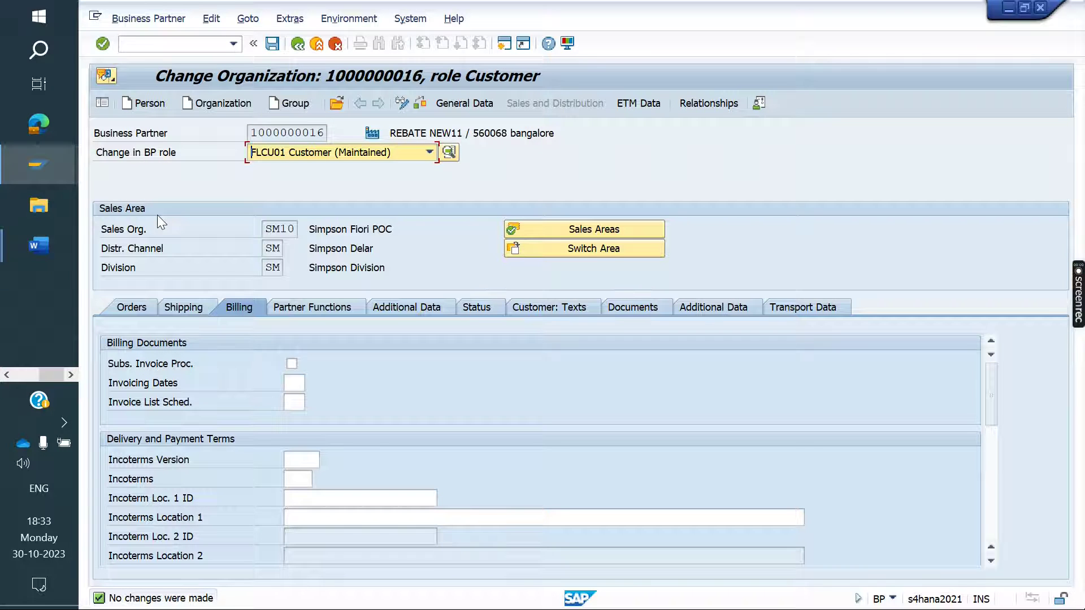
{"action": "mouse_move", "coordinate": [28, 163]}
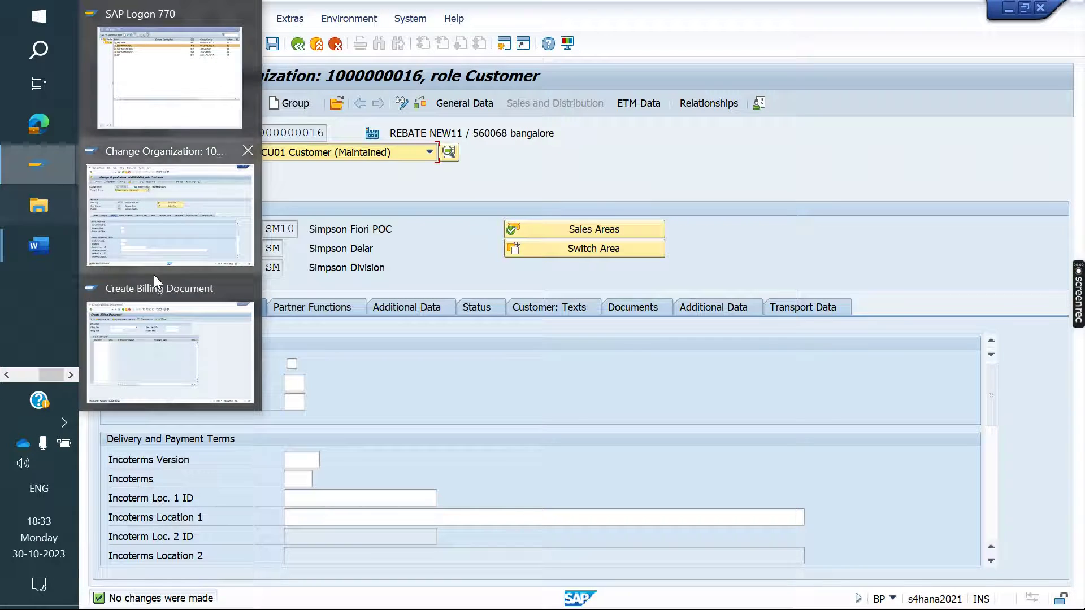
{"action": "left_click", "coordinate": [202, 319]}
{"action": "left_click", "coordinate": [138, 46]}
{"action": "type", "text": "/nva02"}
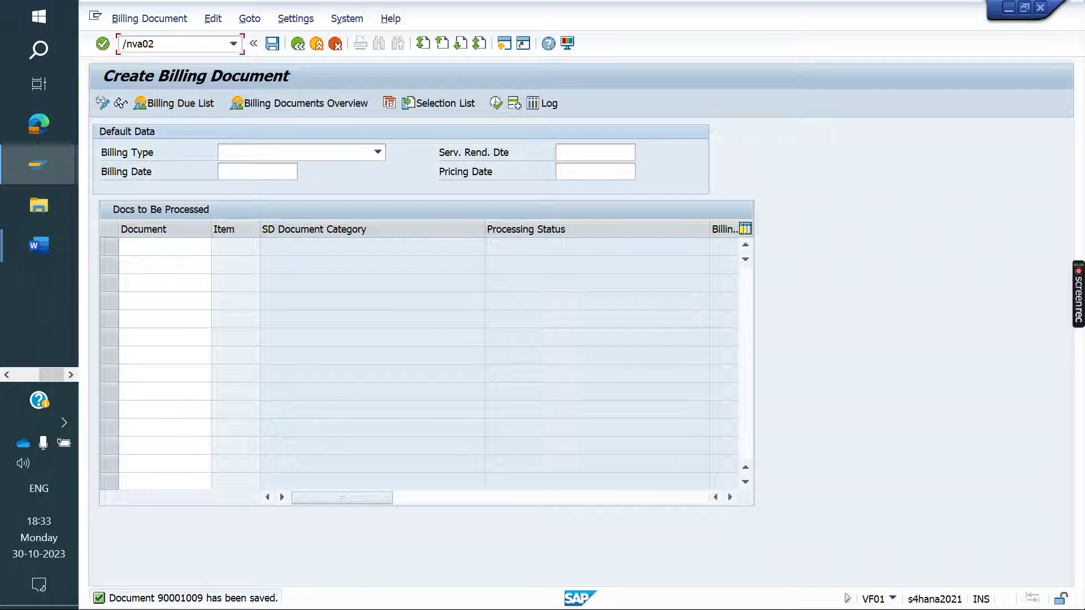
{"action": "key", "text": "Return"}
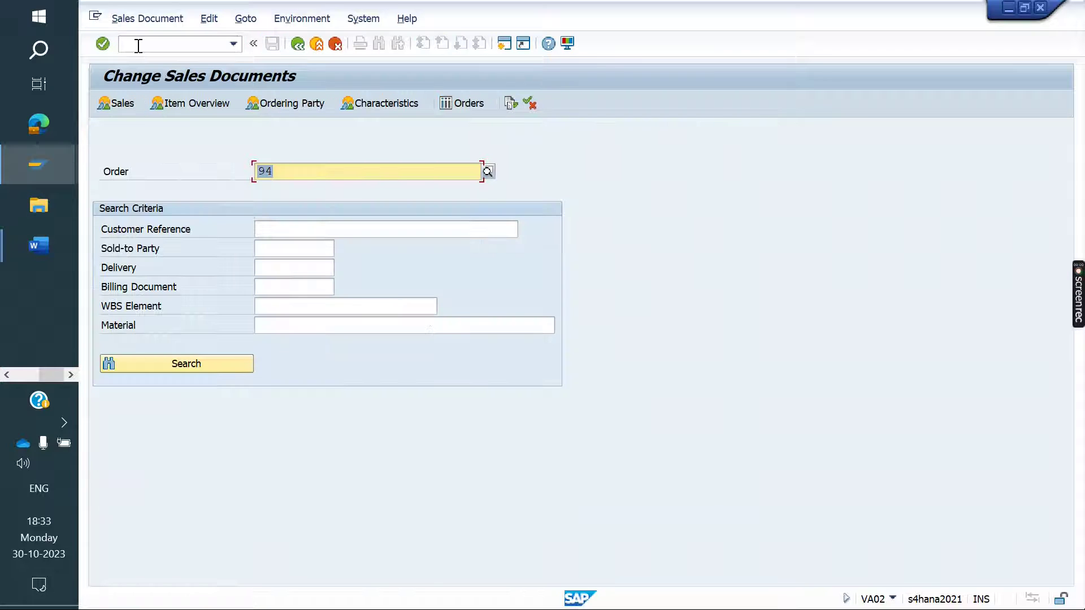
- View the previous order, go to transaction VF03 and examine the billing date of its saved invoice
{"action": "key", "text": "Return"}
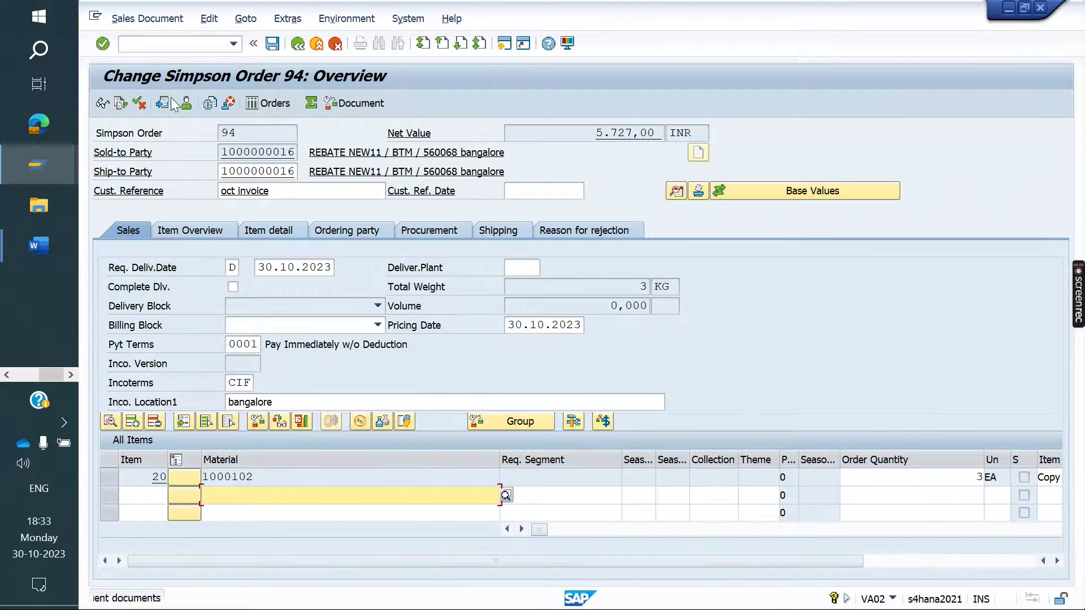
{"action": "left_click", "coordinate": [146, 44]}
{"action": "type", "text": "/nvf03"}
{"action": "key", "text": "Return"}
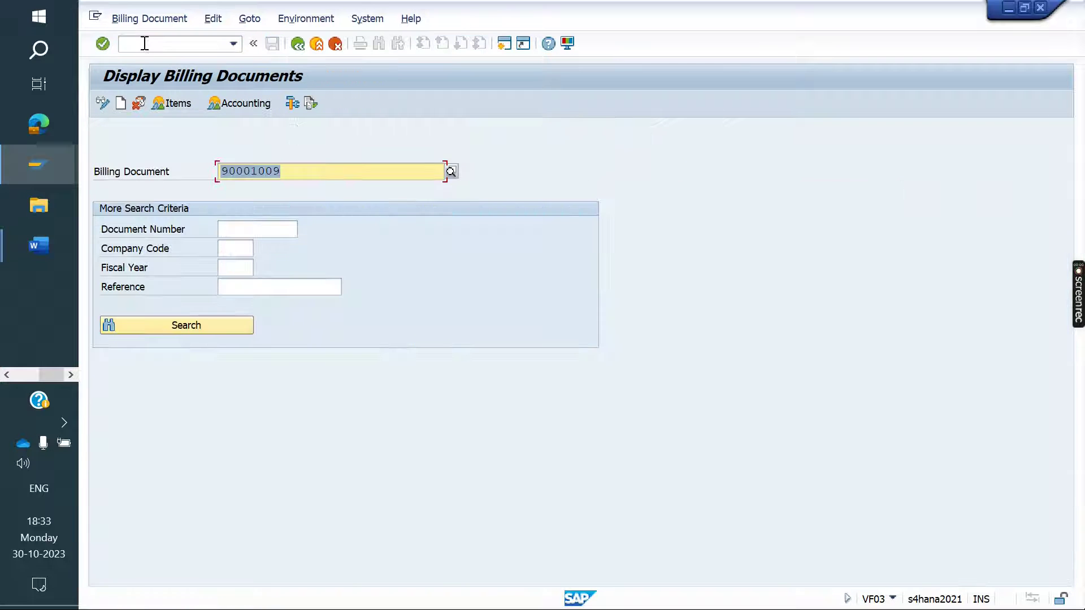
{"action": "key", "text": "Return"}
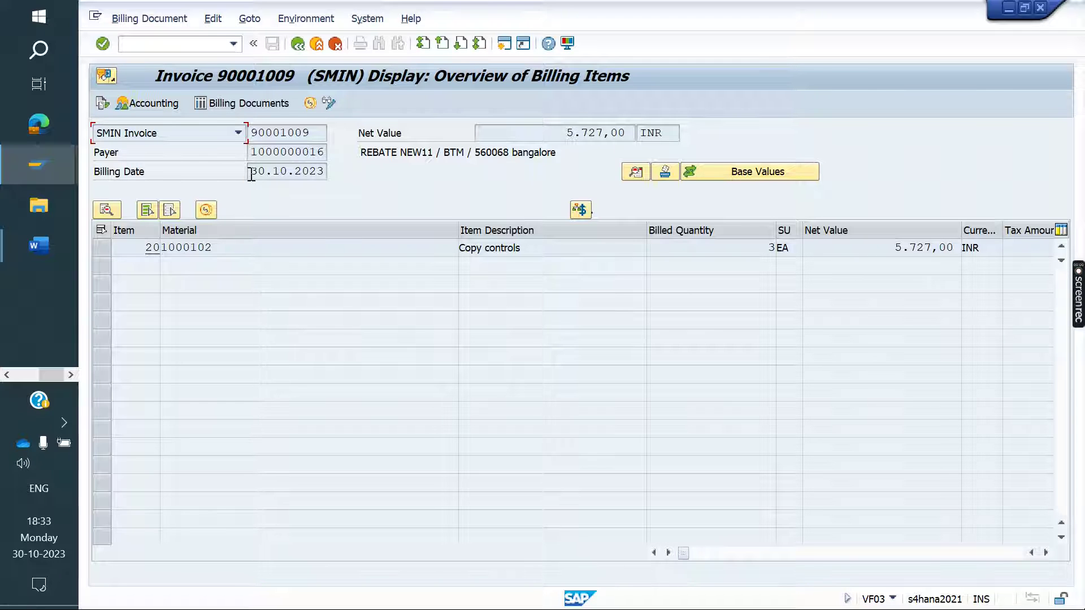
{"action": "left_click_drag", "start_coordinate": [251, 174], "coordinate": [332, 176]}
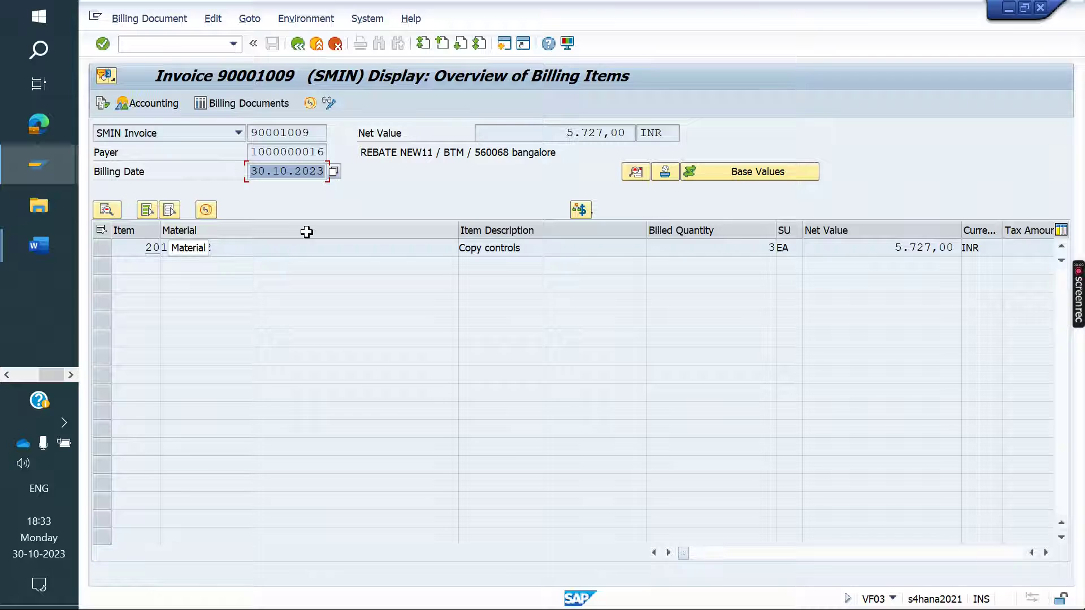
- Switch to the business partner session, set the customer's Invoicing Dates calendar to SF in the billing data and save
{"action": "left_click", "coordinate": [32, 168]}
{"action": "left_click", "coordinate": [217, 221]}
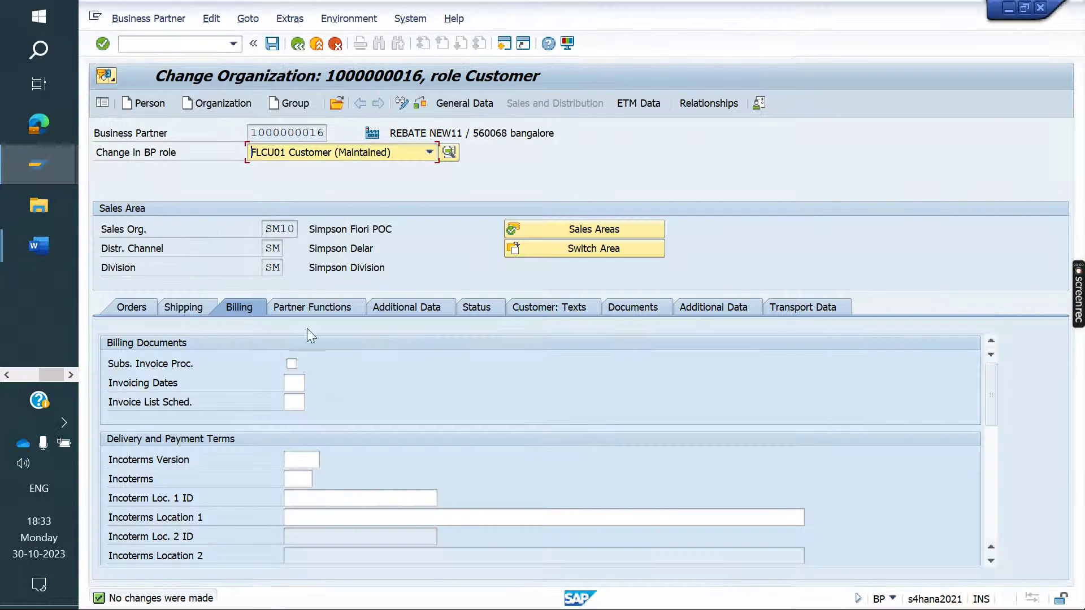
{"action": "left_click", "coordinate": [294, 385]}
{"action": "type", "text": "s"}
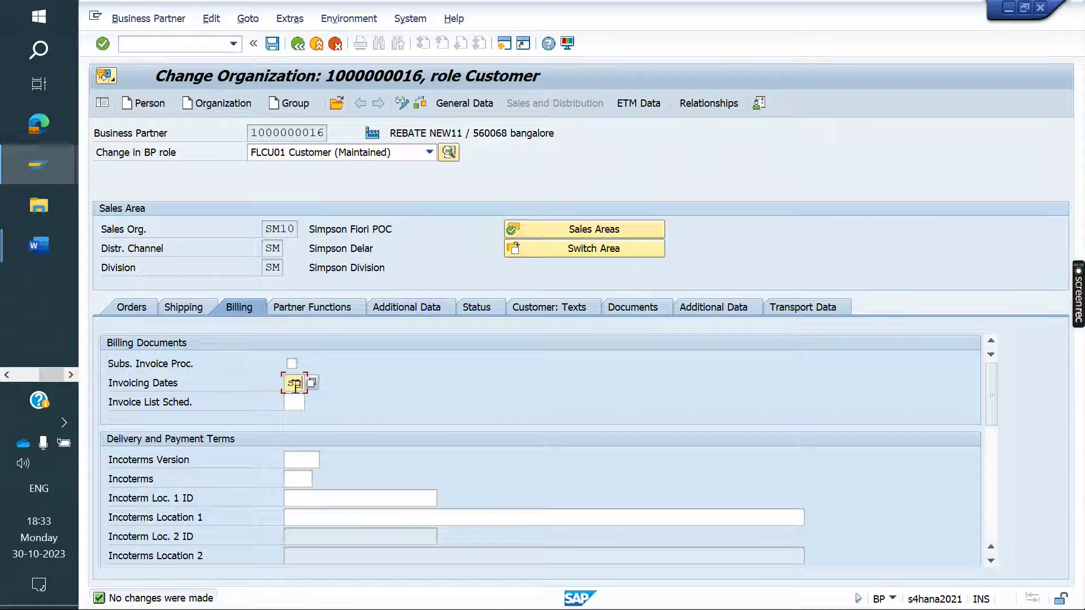
{"action": "type", "text": "f"}
{"action": "key", "text": "Return"}
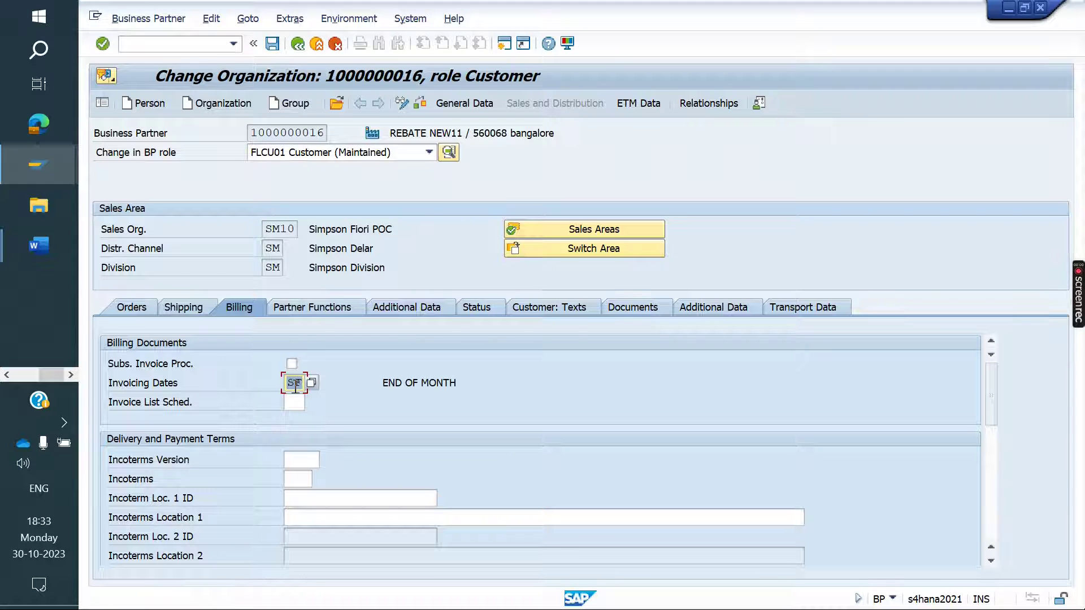
{"action": "left_click", "coordinate": [275, 47]}
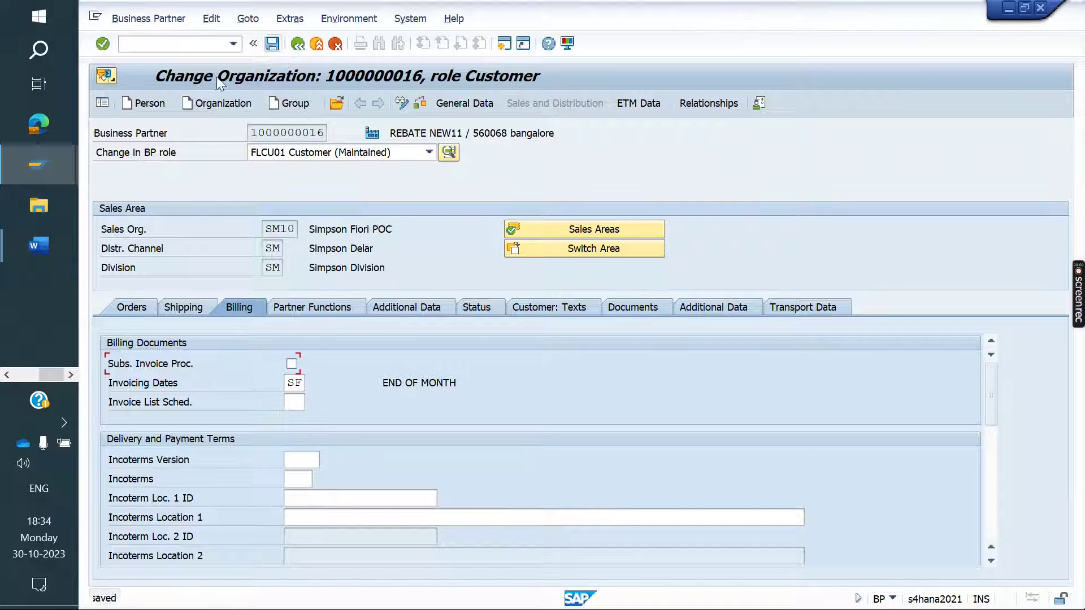
- Return to the billing display session and start a new order of type SMOR in transaction VA01
{"action": "mouse_move", "coordinate": [40, 164]}
{"action": "left_click", "coordinate": [160, 345]}
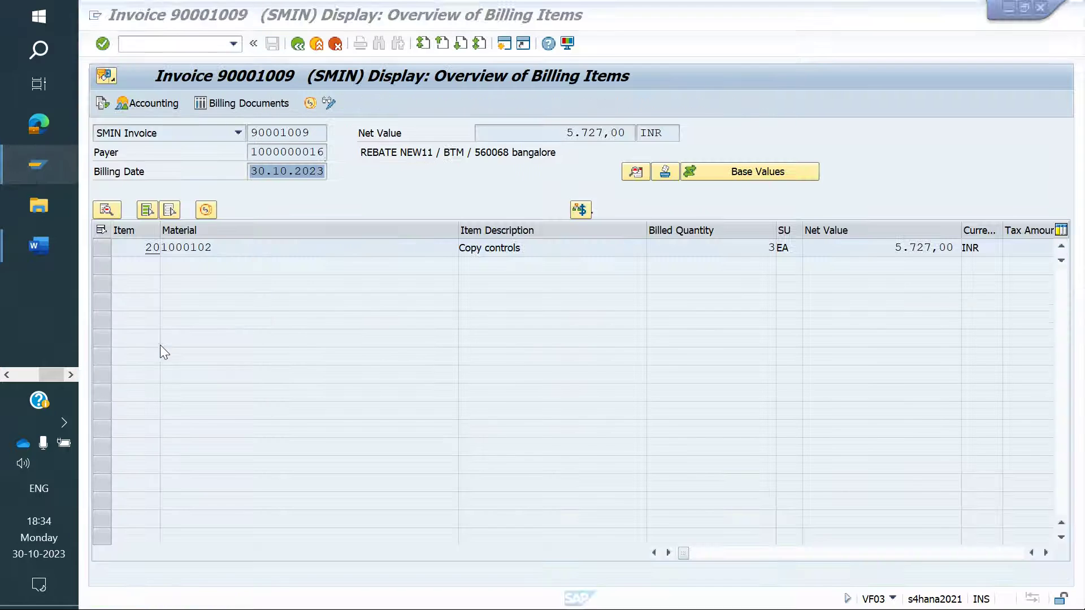
{"action": "left_click", "coordinate": [166, 46]}
{"action": "type", "text": "/nv"}
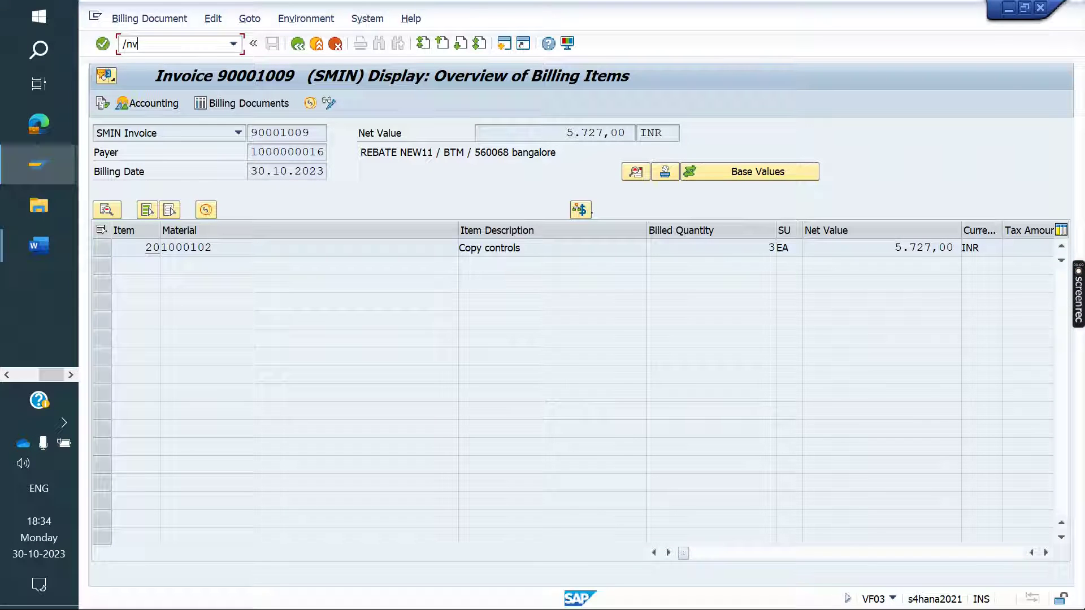
{"action": "type", "text": "a01"}
{"action": "key", "text": "Return"}
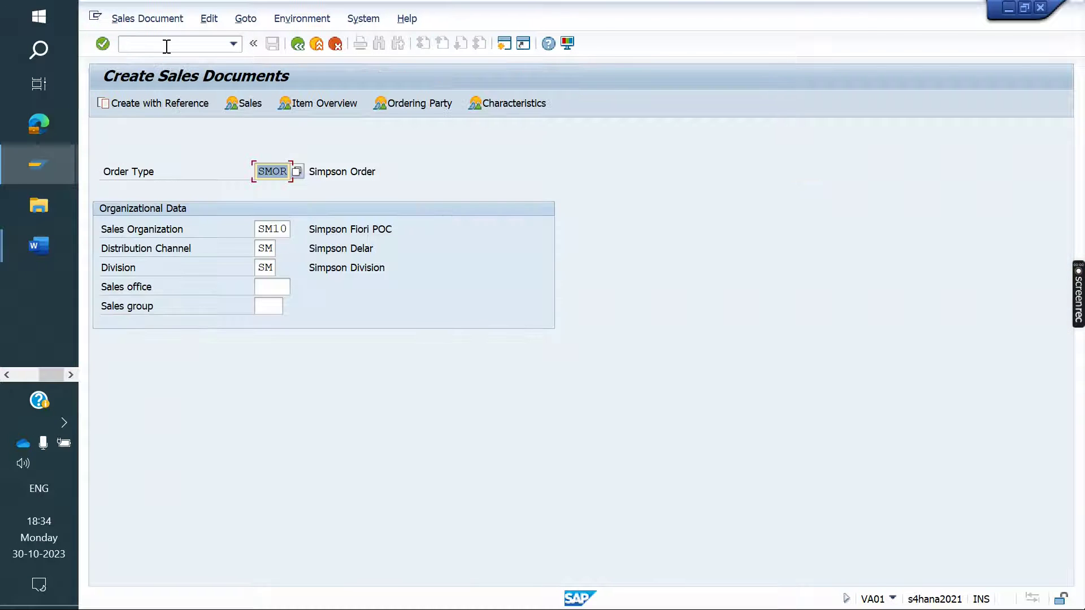
{"action": "key", "text": "Return"}
- Enter the customer as the order's sold-to party and set the customer reference to "oct invoice1"
{"action": "key", "text": "Down"}
{"action": "key", "text": "Return"}
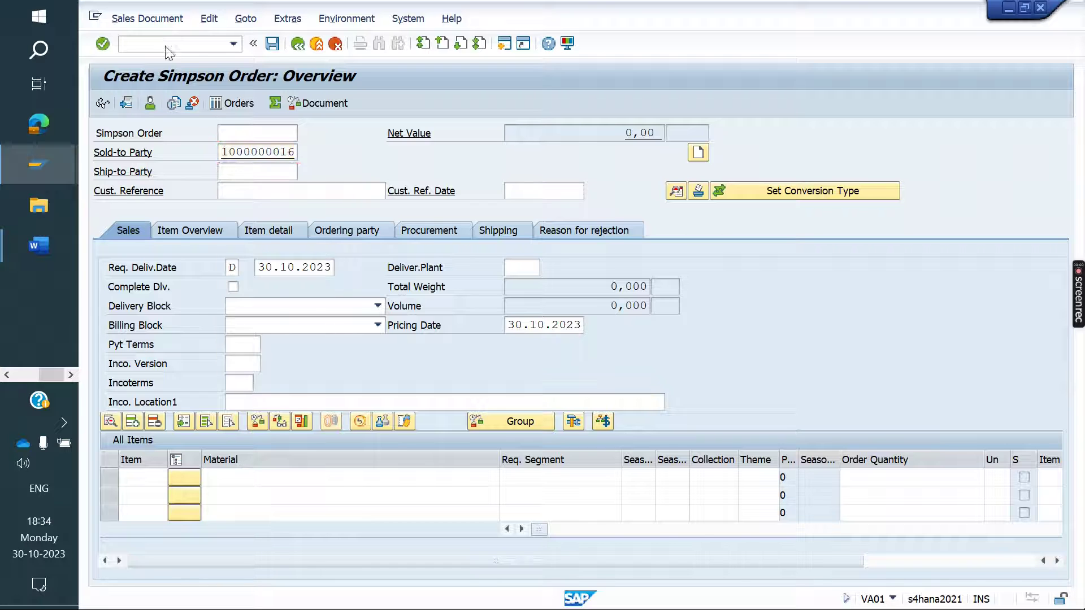
{"action": "key", "text": "Return"}
{"action": "key", "text": "Down"}
{"action": "key", "text": "Return"}
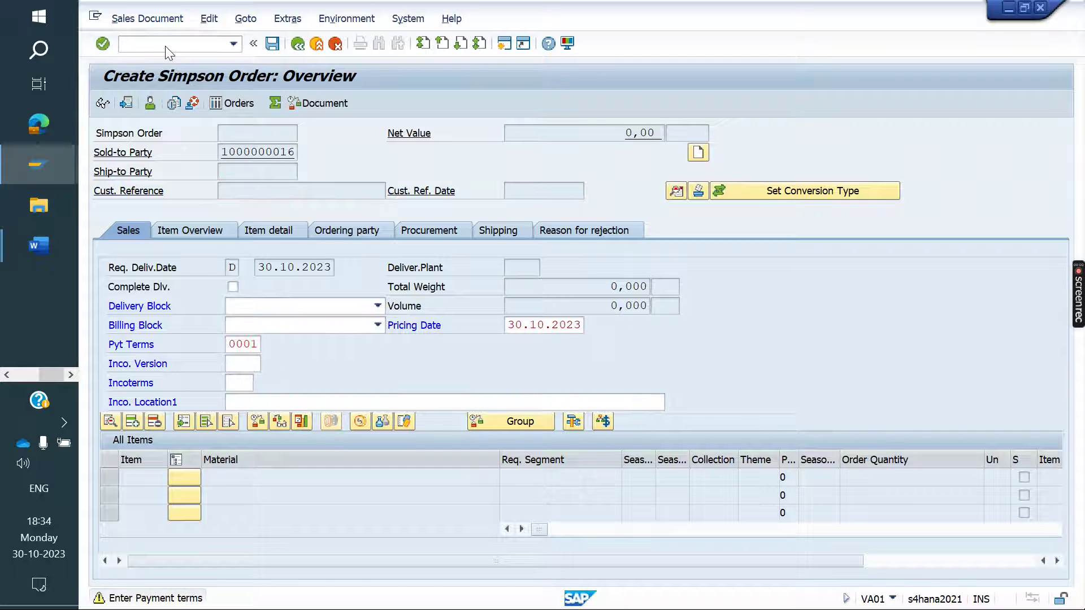
{"action": "key", "text": "Return"}
{"action": "left_click", "coordinate": [356, 193]}
{"action": "key", "text": "Down"}
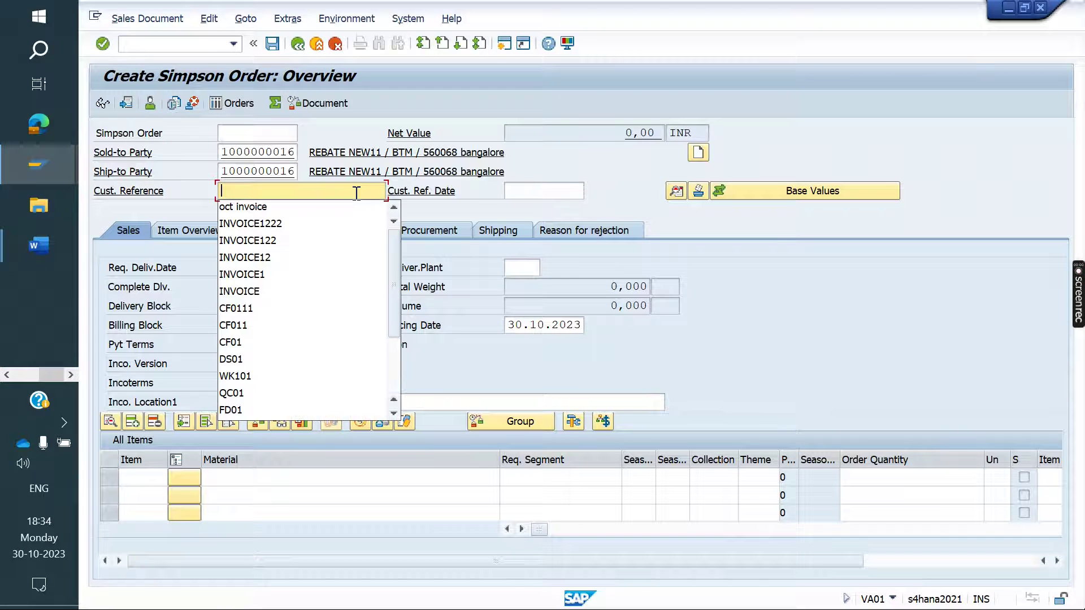
{"action": "key", "text": "Return"}
{"action": "type", "text": "1"}
{"action": "key", "text": "Return"}
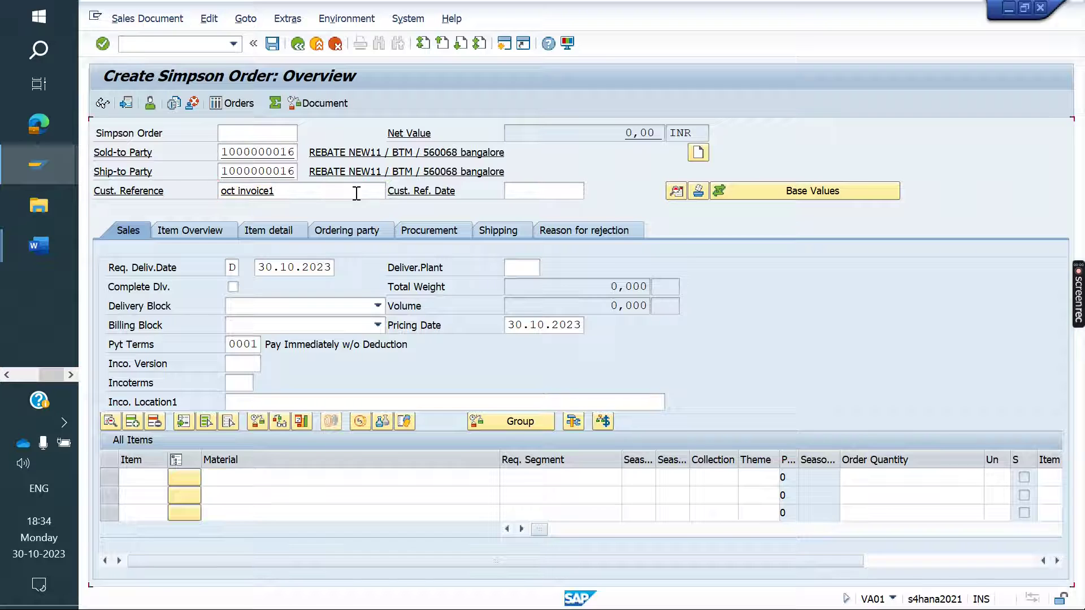
- Set the order's Incoterms to CIF with location bangalore and acknowledge the freight notice
{"action": "left_click", "coordinate": [238, 380]}
{"action": "type", "text": "CIF"}
{"action": "key", "text": "Tab"}
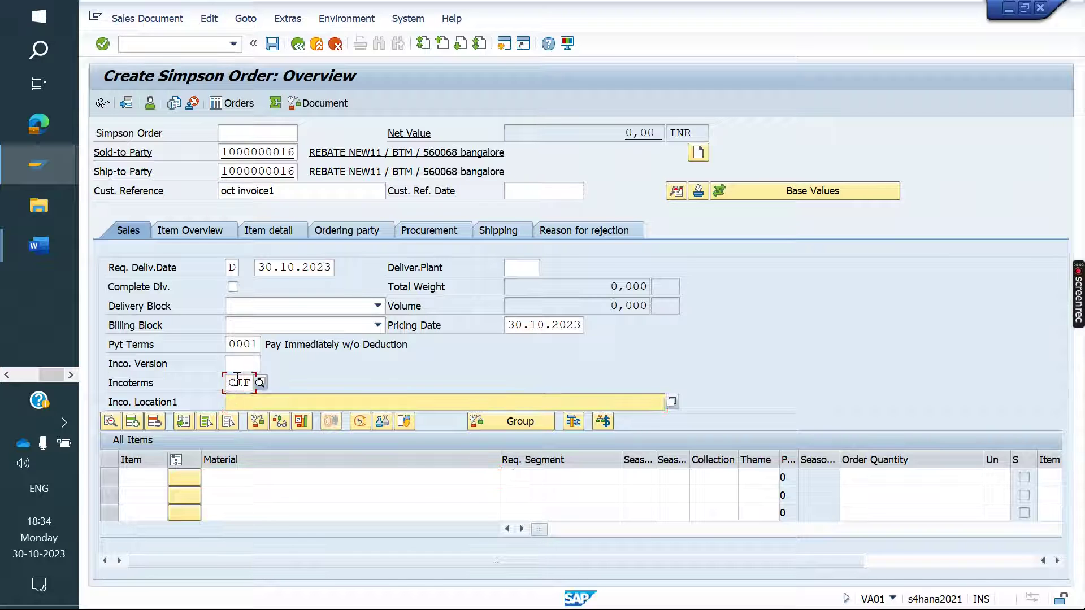
{"action": "type", "text": "bangalo"}
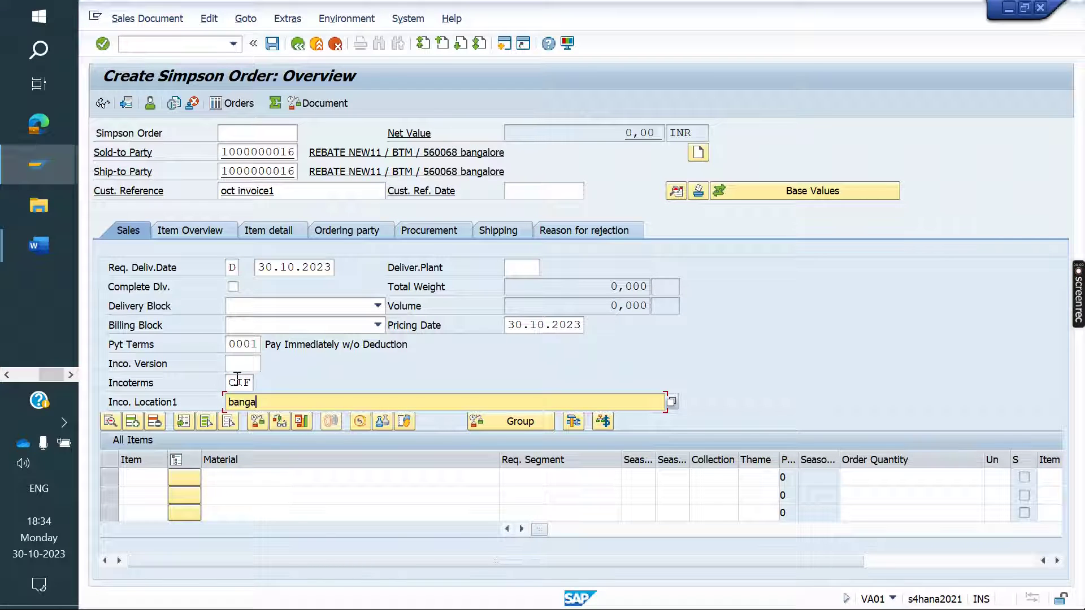
{"action": "key", "text": "Return"}
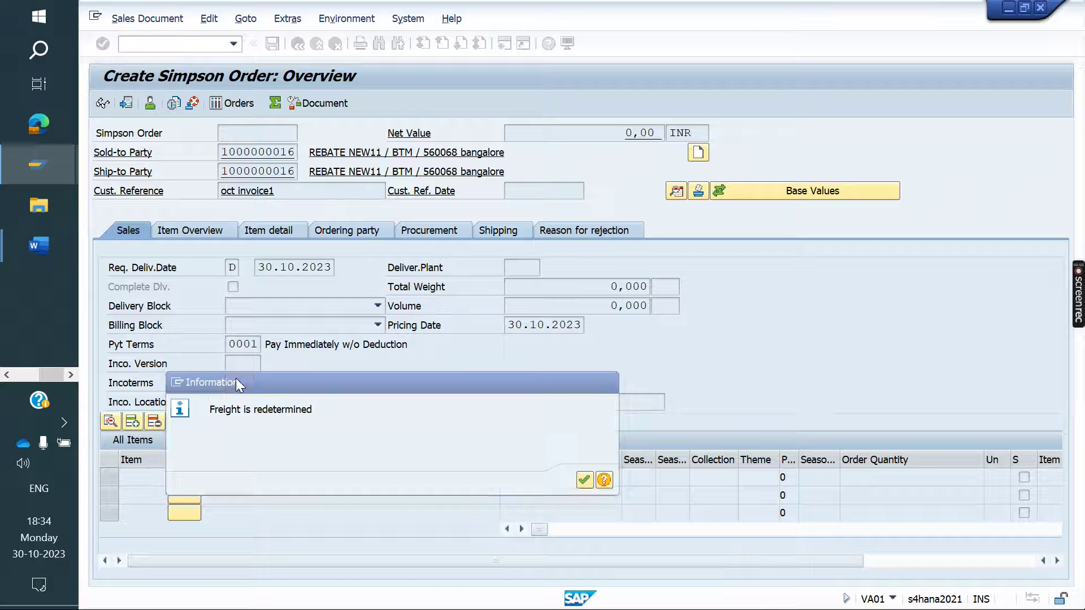
{"action": "key", "text": "Return"}
- Add an order item for material 1000102 with an order quantity of 3
{"action": "type", "text": "1000102"}
{"action": "key", "text": "Return"}
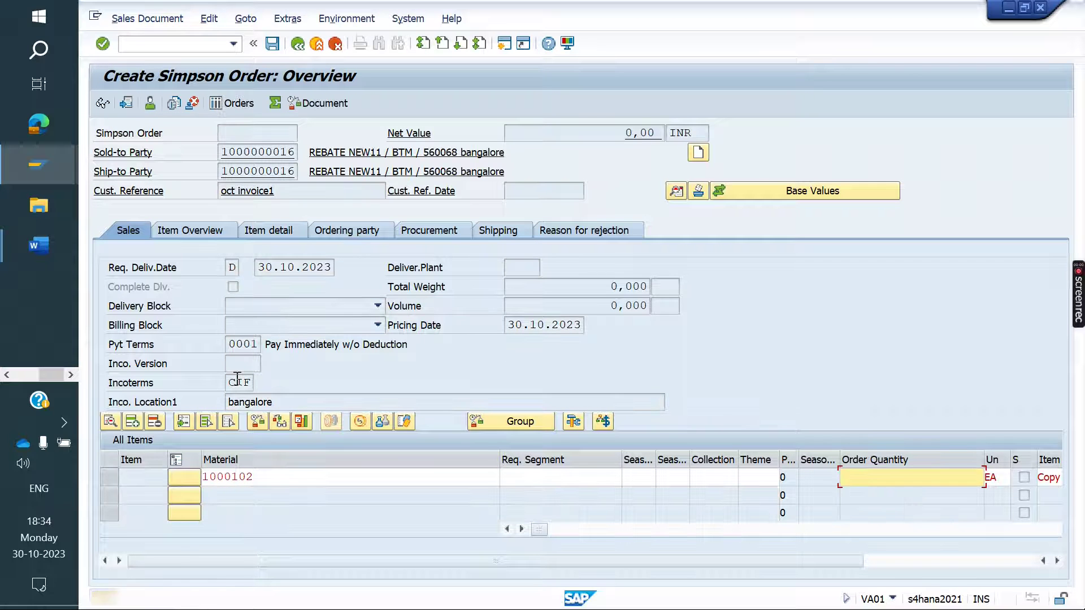
{"action": "type", "text": "3"}
{"action": "key", "text": "Return"}
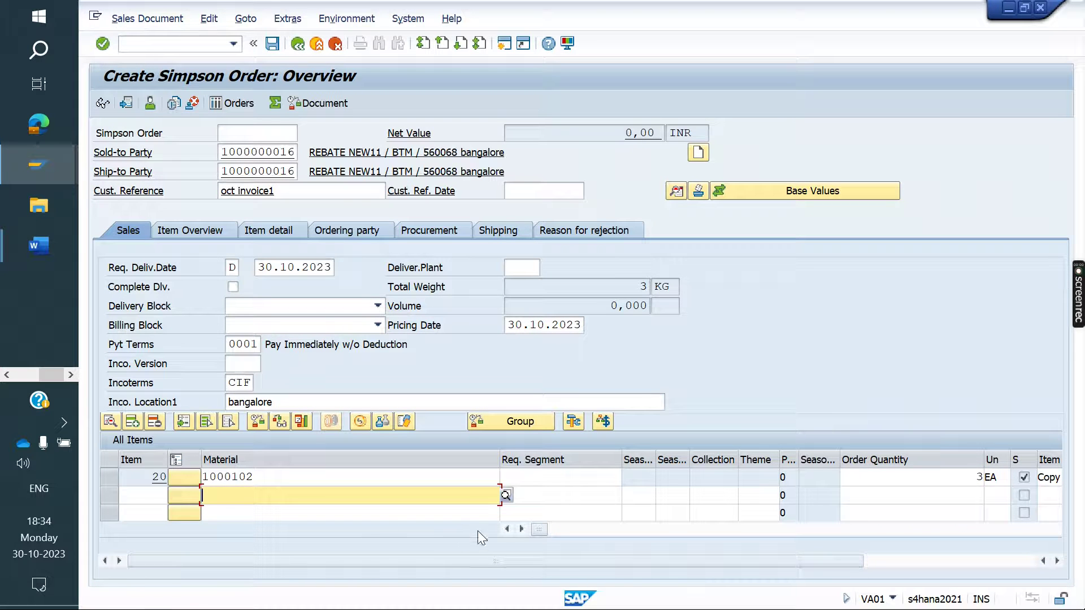
- Assign plant SM10 to the order item for material 1000102
{"action": "left_click_drag", "start_coordinate": [543, 531], "coordinate": [734, 528]}
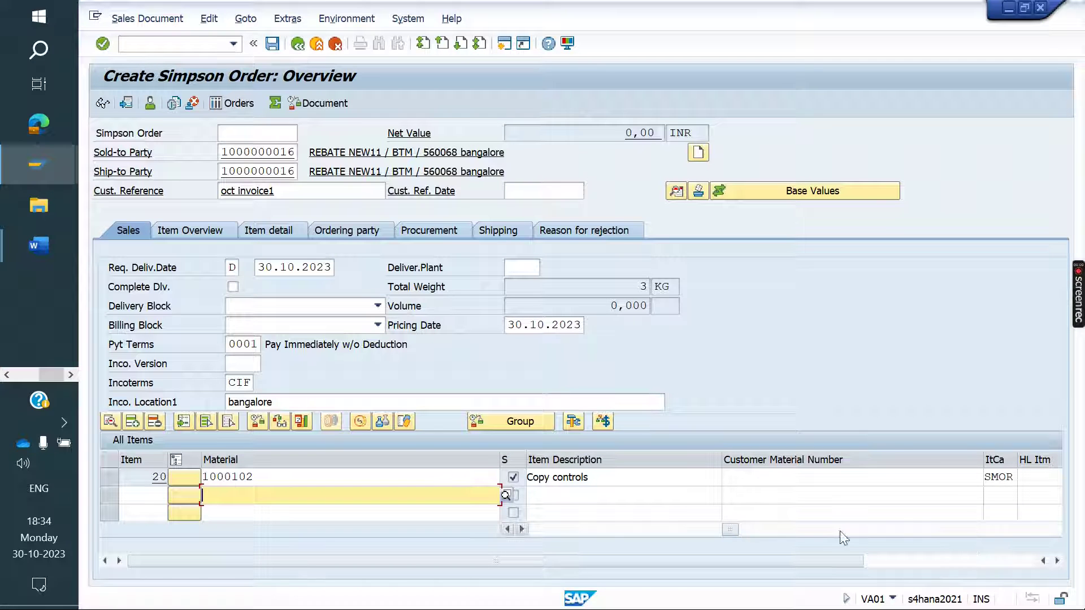
{"action": "left_click_drag", "start_coordinate": [732, 529], "coordinate": [784, 527]}
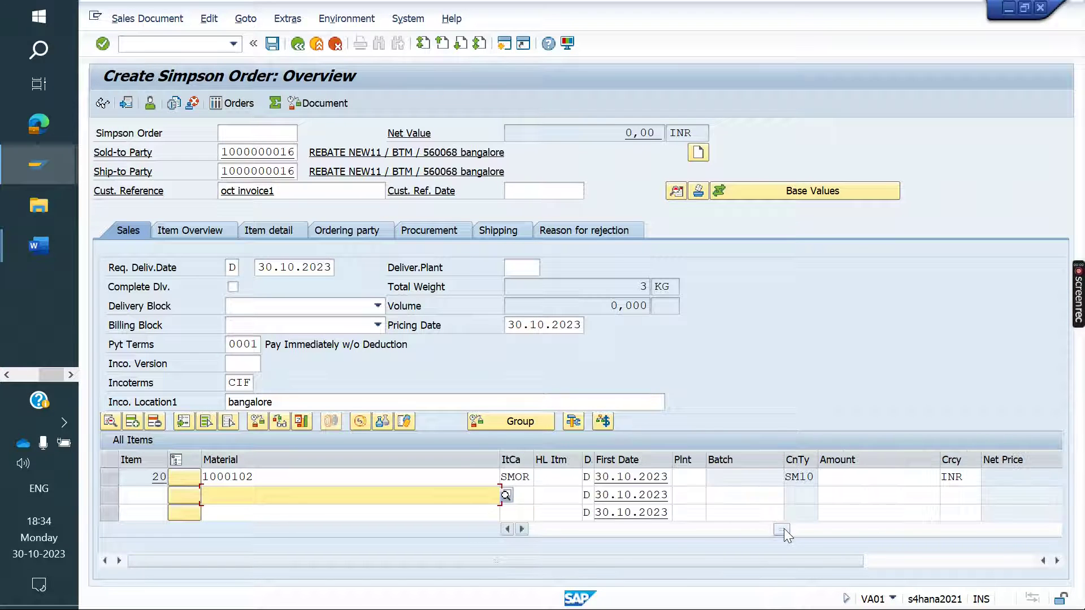
{"action": "left_click", "coordinate": [686, 480]}
{"action": "type", "text": "sm10"}
{"action": "key", "text": "Return"}
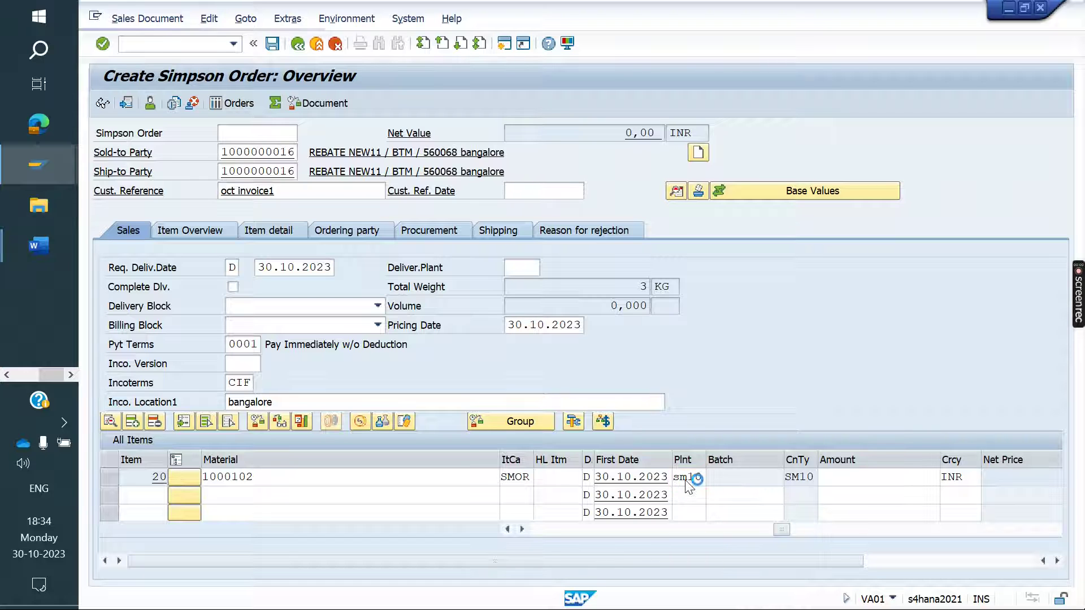
{"action": "left_click_drag", "start_coordinate": [776, 529], "coordinate": [526, 529]}
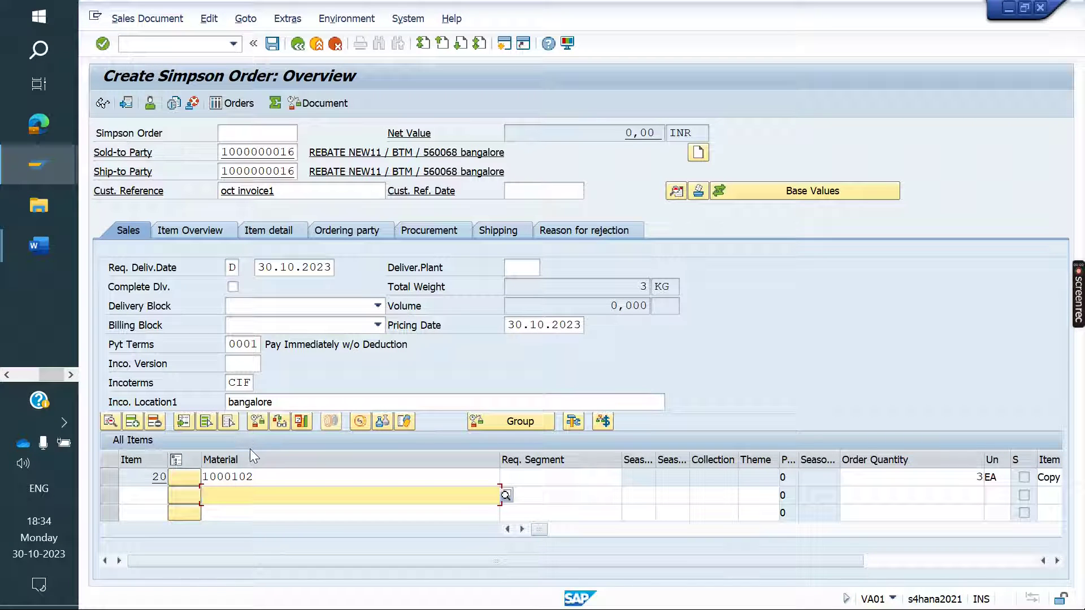
- Add base price condition SM10 with an amount of 10.000,00 INR to the item's pricing and return to the order overview
{"action": "double_click", "coordinate": [243, 477]}
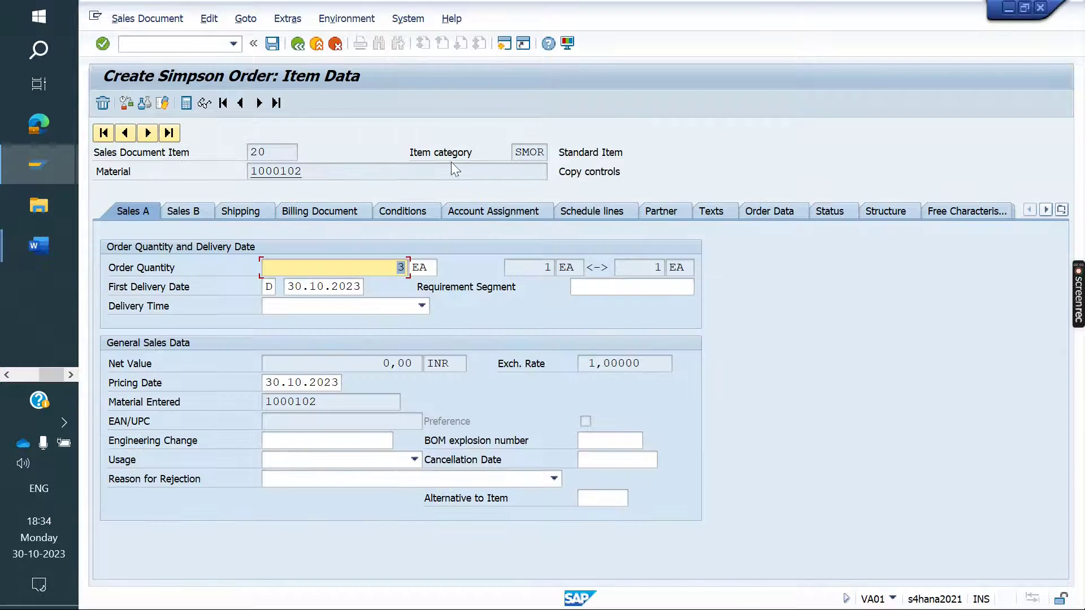
{"action": "left_click", "coordinate": [399, 208]}
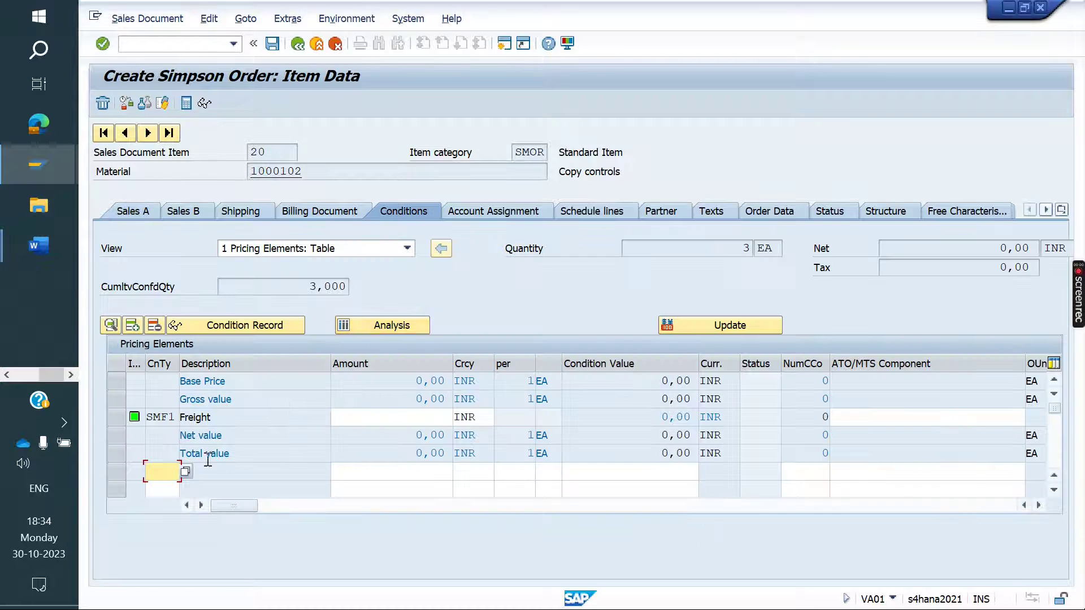
{"action": "key", "text": "Return"}
{"action": "key", "text": "Tab"}
{"action": "key", "text": "Down"}
{"action": "key", "text": "Down"}
{"action": "key", "text": "Down"}
{"action": "key", "text": "Down"}
{"action": "key", "text": "Return"}
{"action": "key", "text": "Return"}
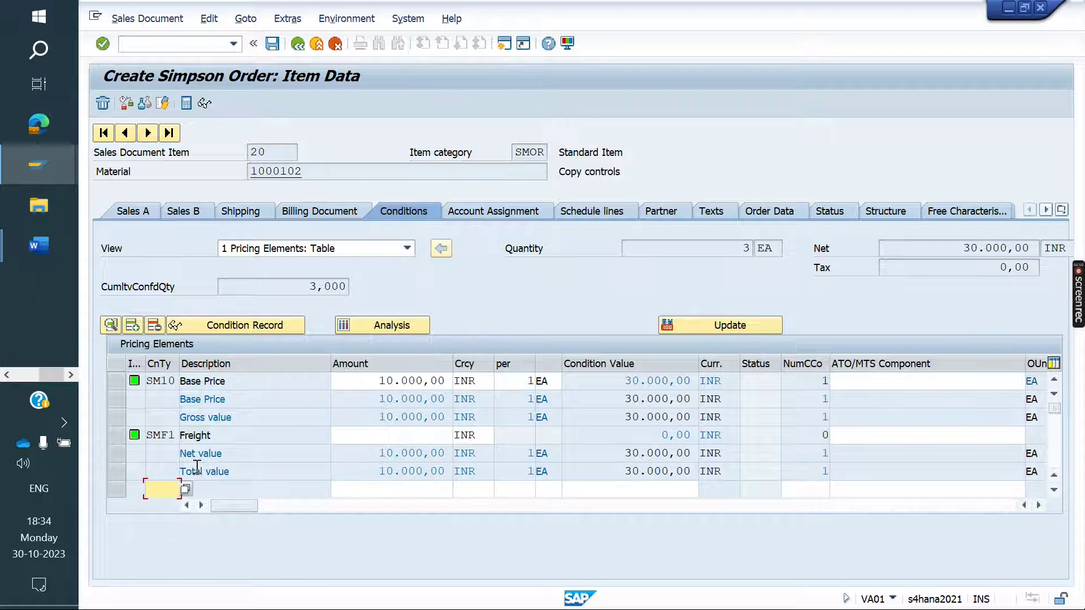
{"action": "left_click", "coordinate": [298, 43]}
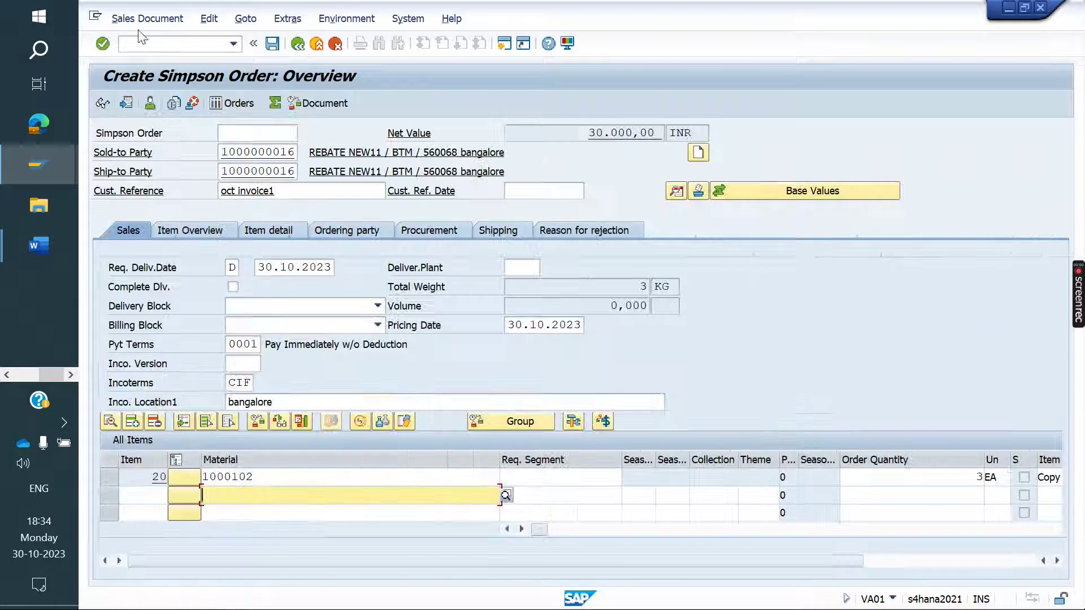
- Create the order's outbound delivery from storage location FG01 with a picked quantity of 3 and post its goods issue
{"action": "left_click", "coordinate": [131, 20]}
{"action": "left_click", "coordinate": [161, 166]}
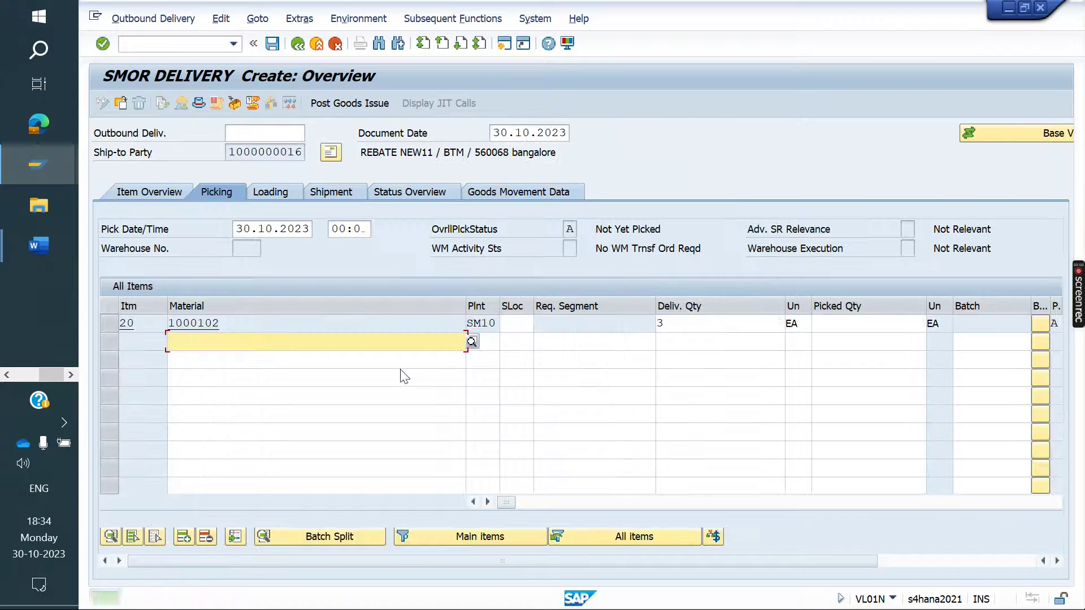
{"action": "left_click", "coordinate": [521, 328]}
{"action": "type", "text": "FG01"}
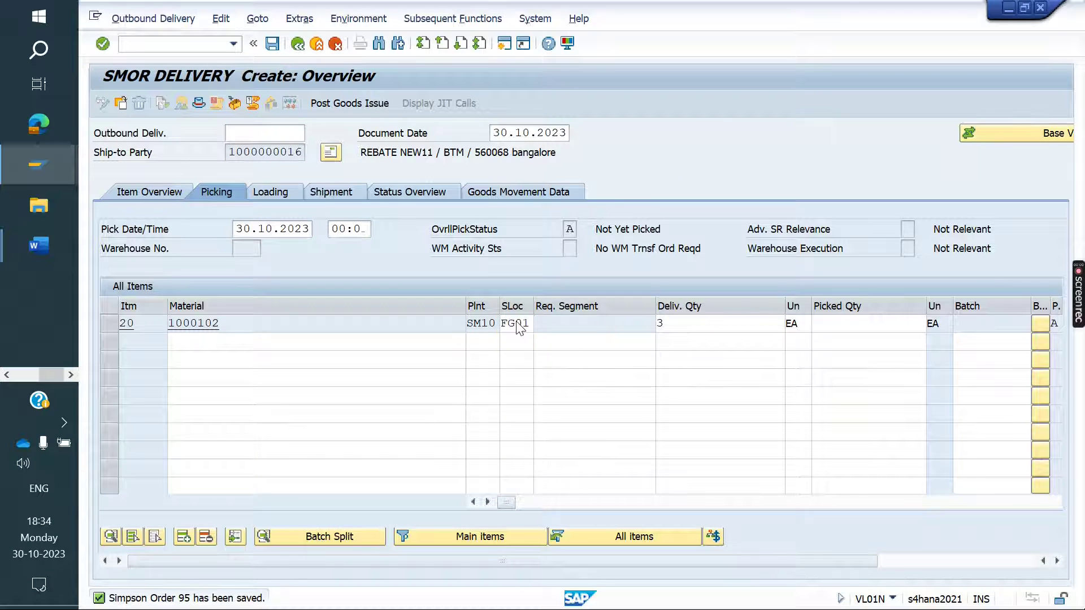
{"action": "left_click", "coordinate": [838, 323]}
{"action": "type", "text": "3"}
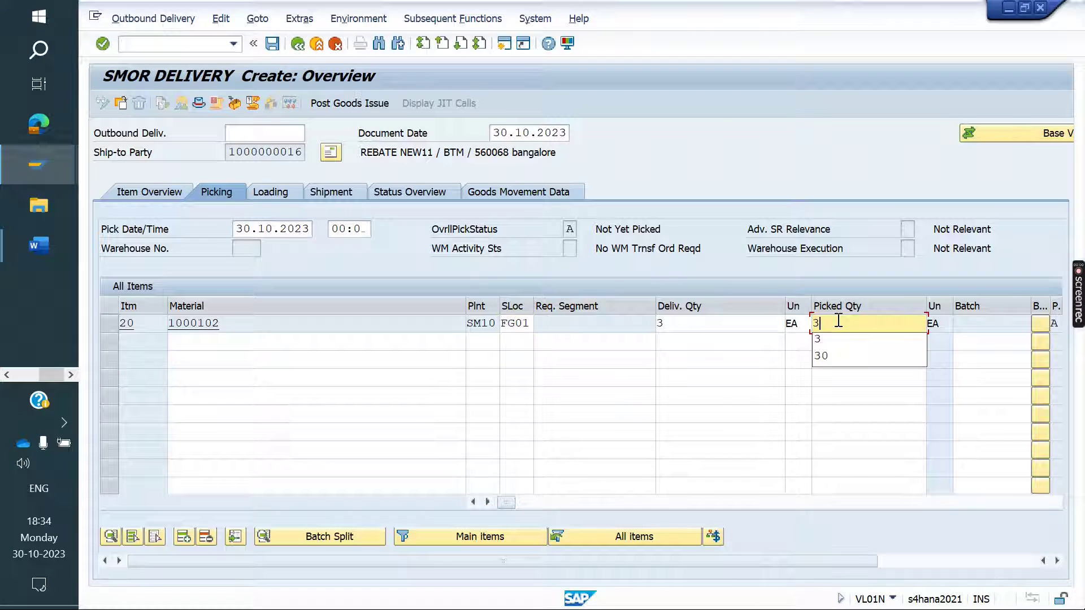
{"action": "key", "text": "Return"}
{"action": "left_click", "coordinate": [338, 103]}
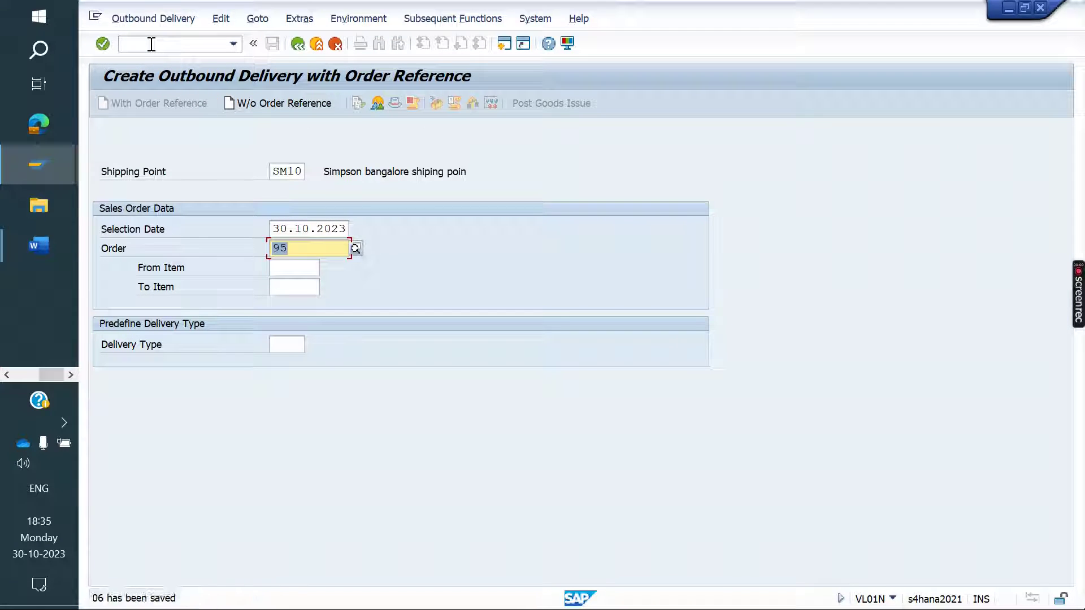
- Go to transaction VF01, start the invoice for the new delivery and examine its billing date
{"action": "left_click", "coordinate": [151, 44]}
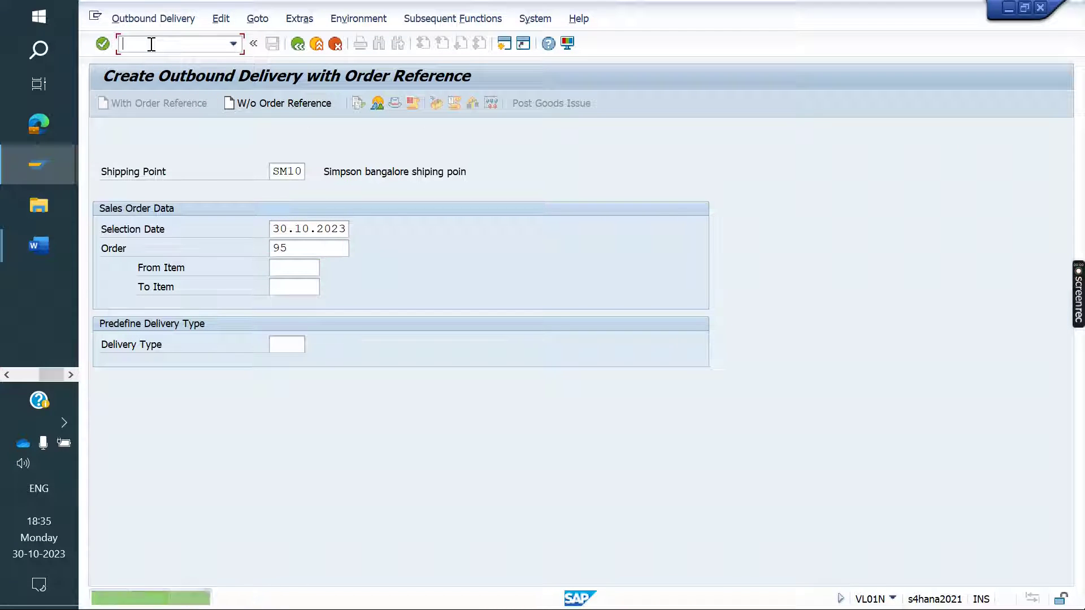
{"action": "type", "text": "/nvf01"}
{"action": "key", "text": "Return"}
{"action": "key", "text": "Return"}
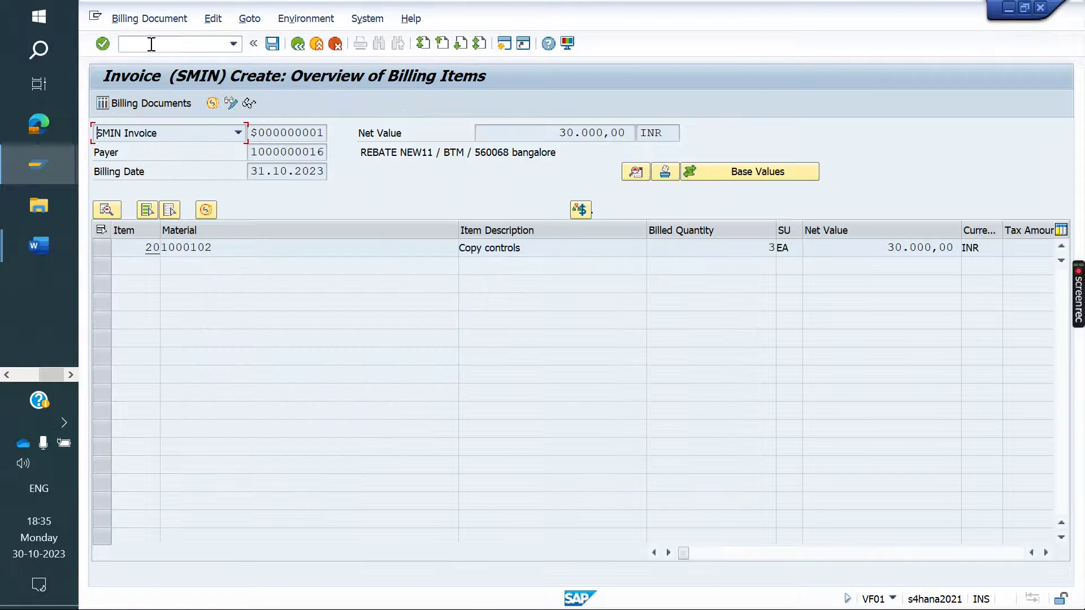
{"action": "left_click_drag", "start_coordinate": [248, 171], "coordinate": [339, 176]}
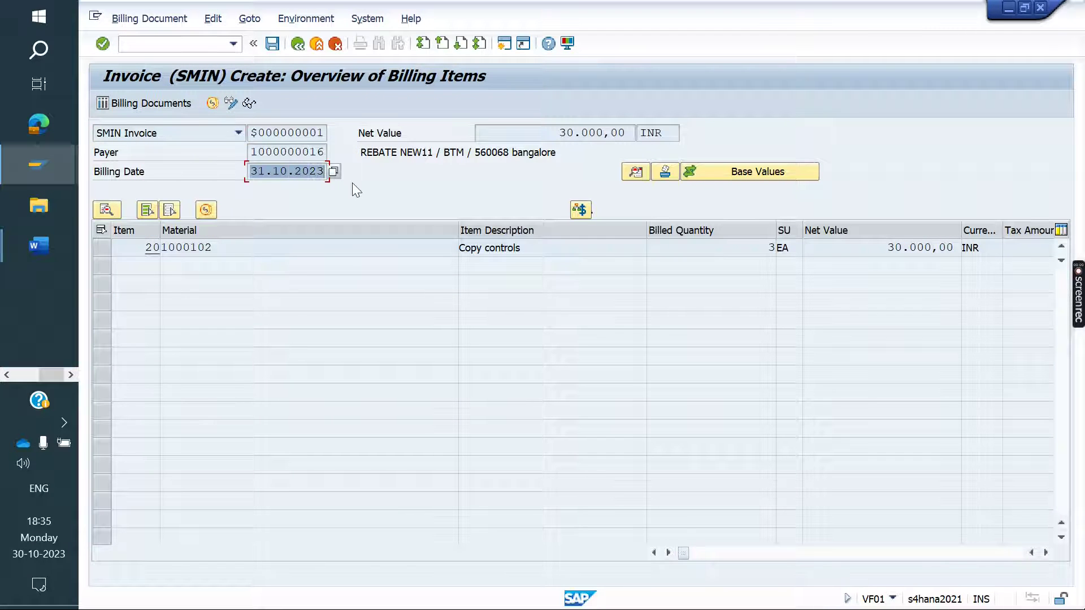
- Compare the invoice's billing date with its creation date in the header details, and save the invoice
{"action": "left_click", "coordinate": [636, 173]}
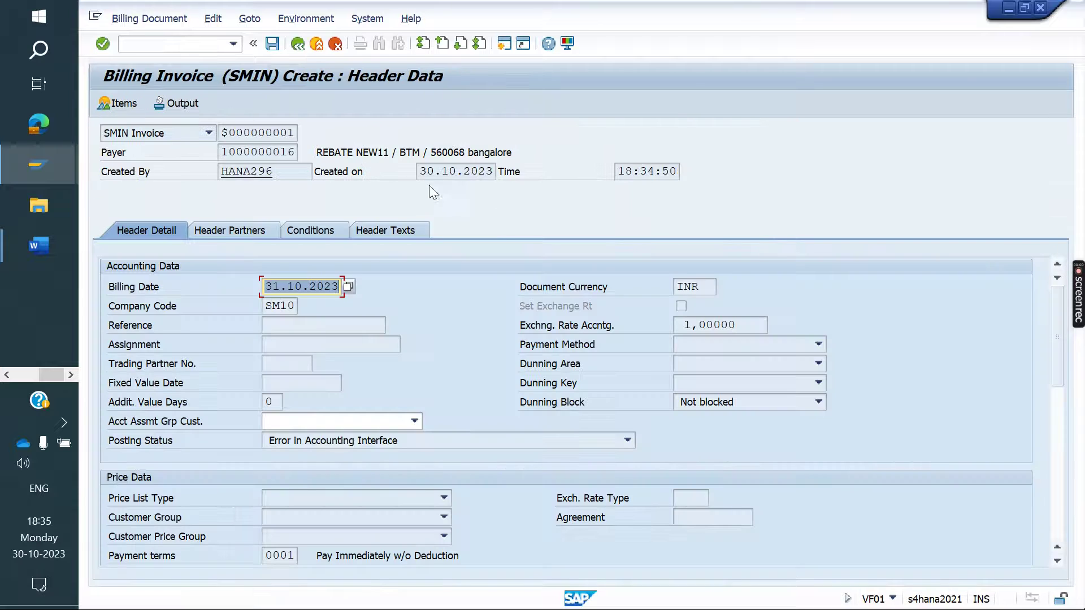
{"action": "left_click_drag", "start_coordinate": [422, 175], "coordinate": [509, 174]}
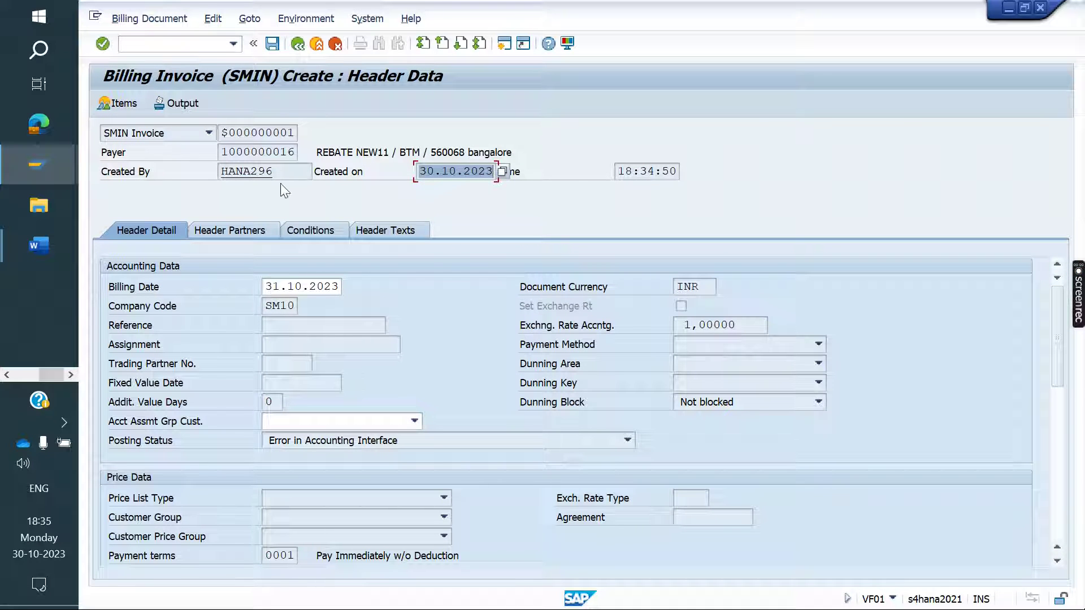
{"action": "left_click", "coordinate": [273, 44]}
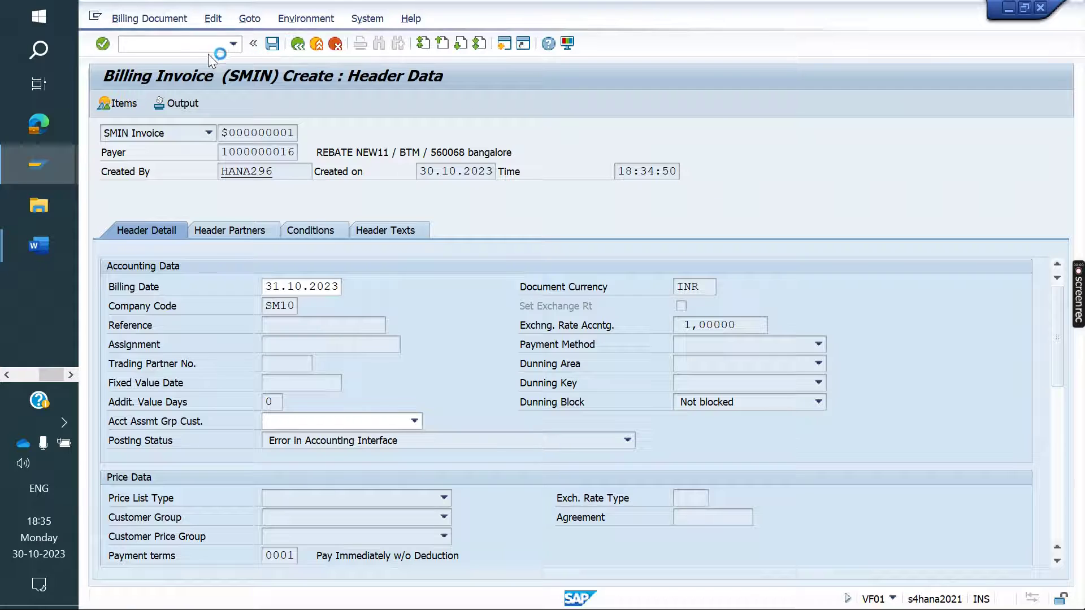
- Go to transaction VF03, open the saved invoice's accounting document and examine its posting date
{"action": "type", "text": "/nvf03"}
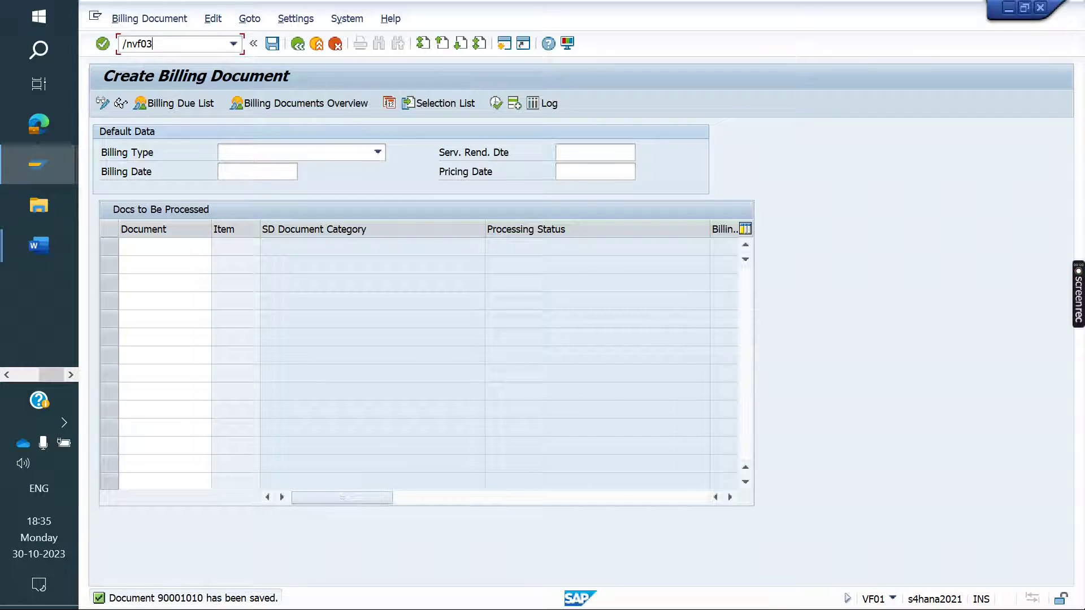
{"action": "key", "text": "Return"}
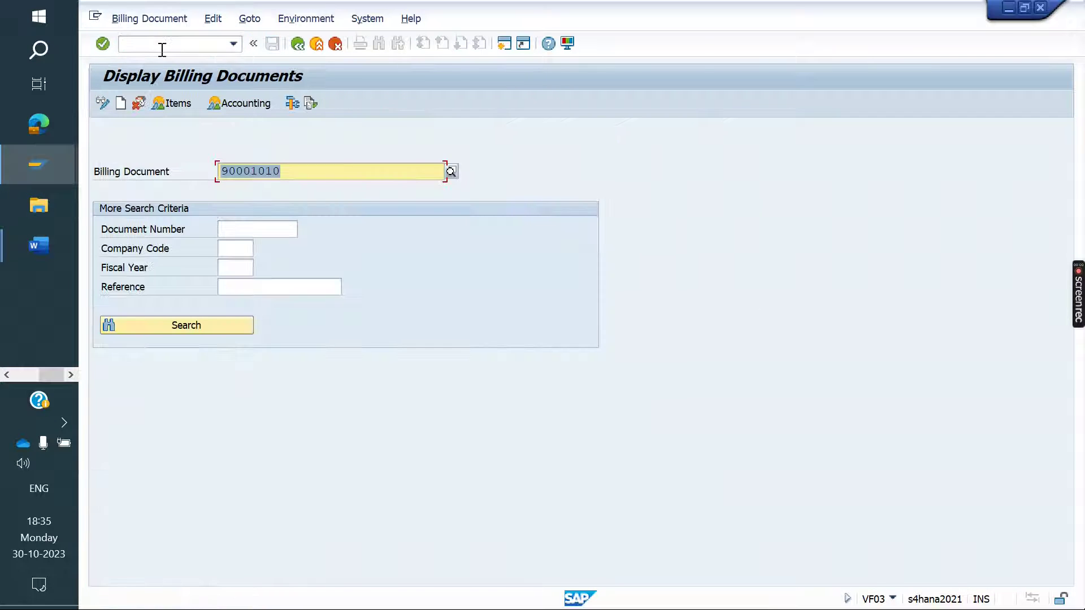
{"action": "left_click", "coordinate": [246, 102]}
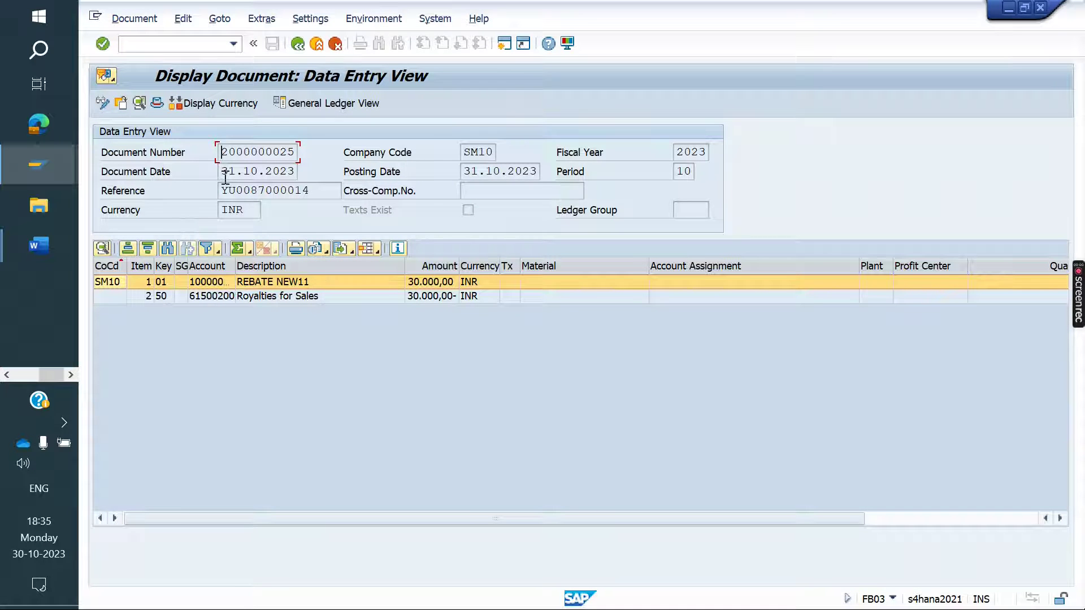
{"action": "double_click", "coordinate": [469, 172]}
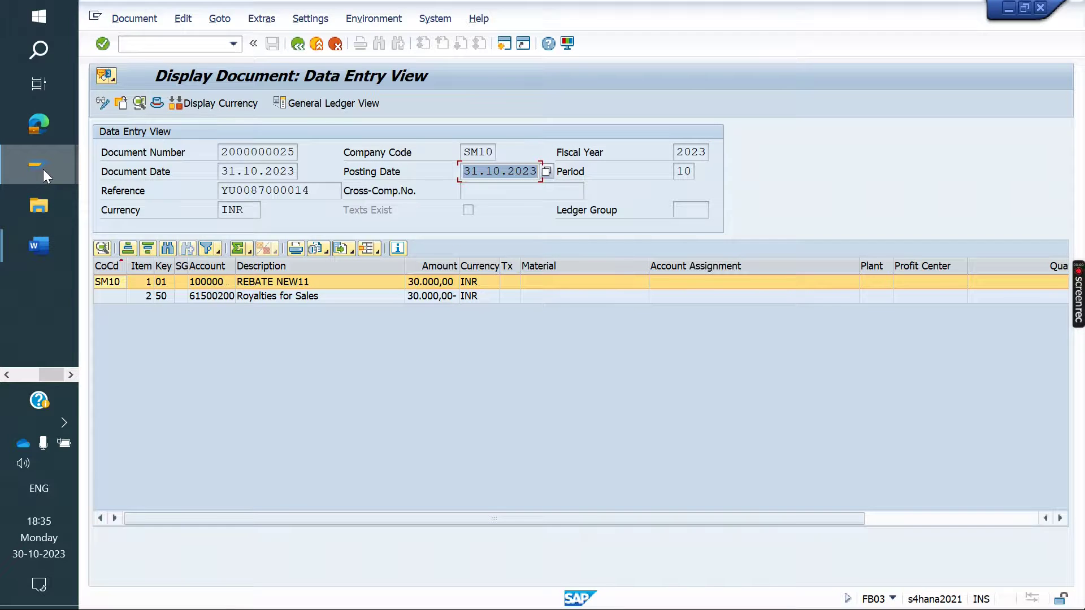
- In the business partner session, go to transaction SCAL and open the special rules of factory calendar SF (END OF MONTH) for changing
{"action": "mouse_move", "coordinate": [43, 168]}
{"action": "left_click", "coordinate": [197, 225]}
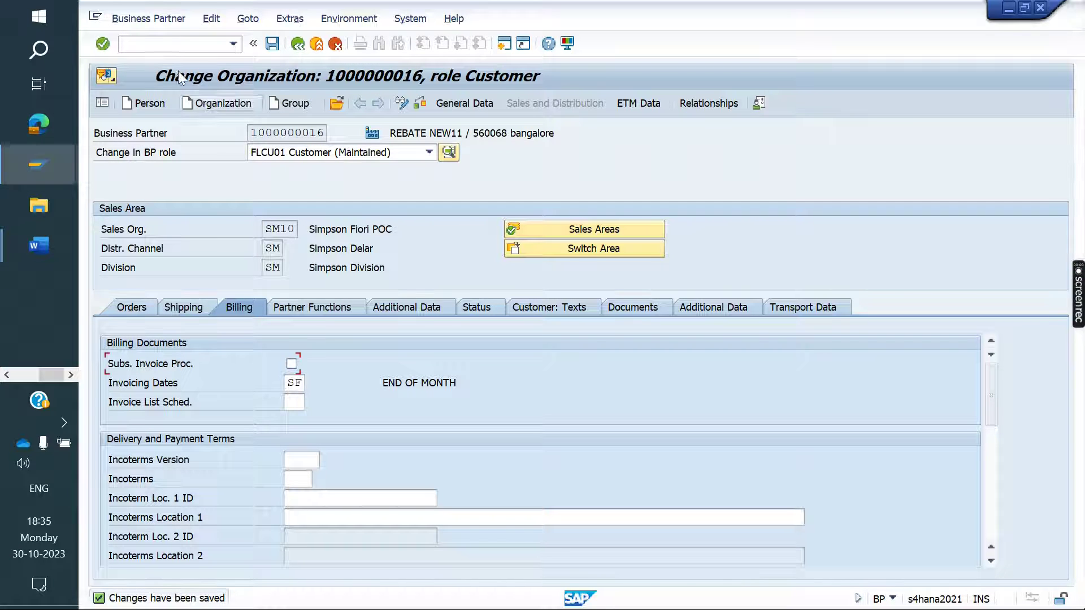
{"action": "type", "text": "/nscal"}
{"action": "key", "text": "Return"}
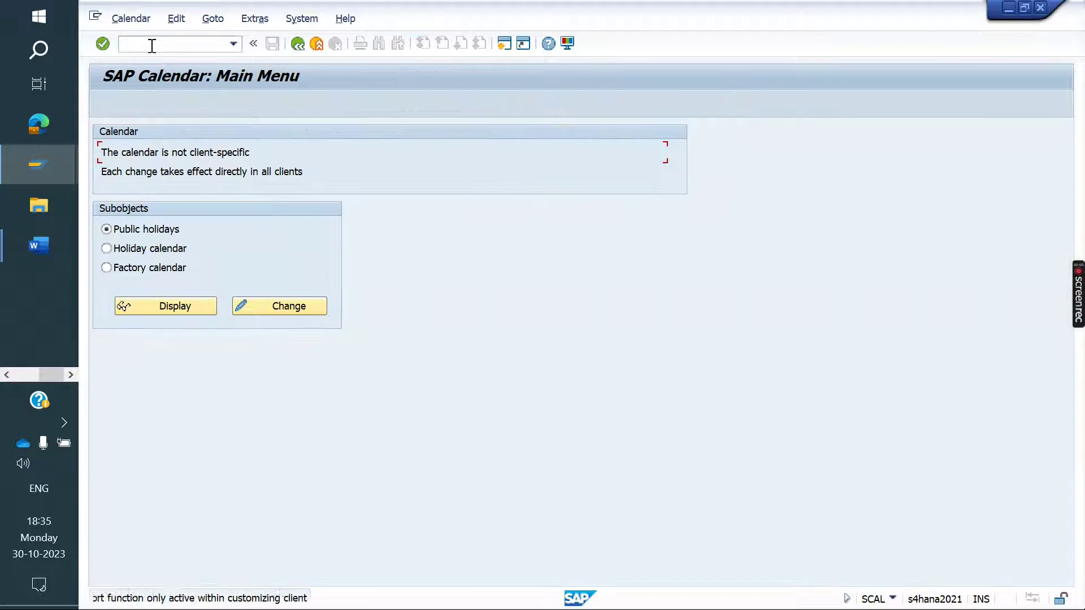
{"action": "left_click", "coordinate": [115, 269]}
{"action": "left_click", "coordinate": [296, 314]}
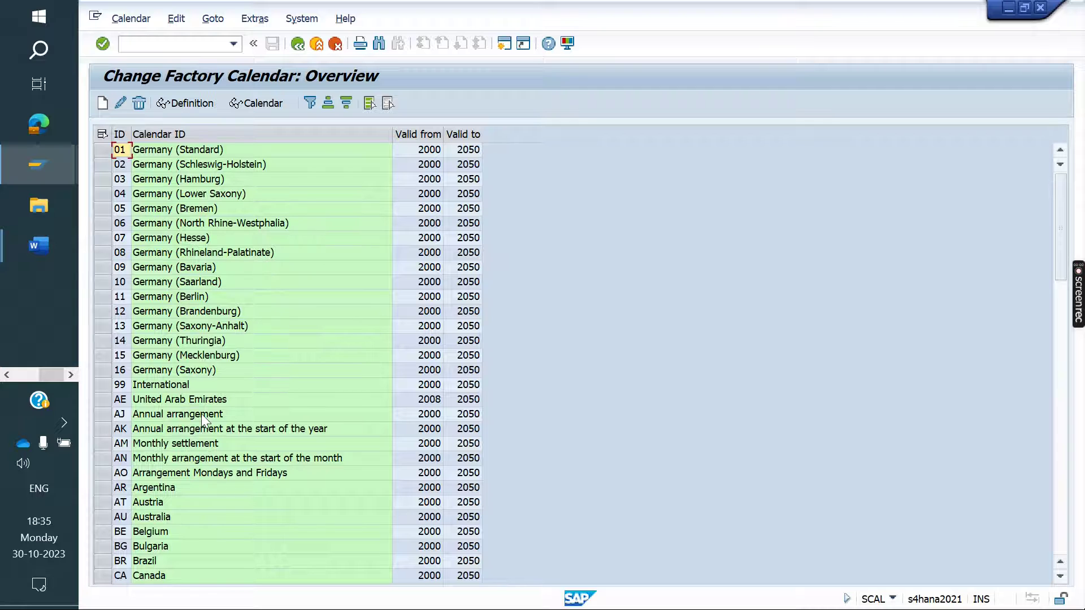
{"action": "scroll", "coordinate": [201, 413], "scroll_direction": "down", "scroll_amount": 15}
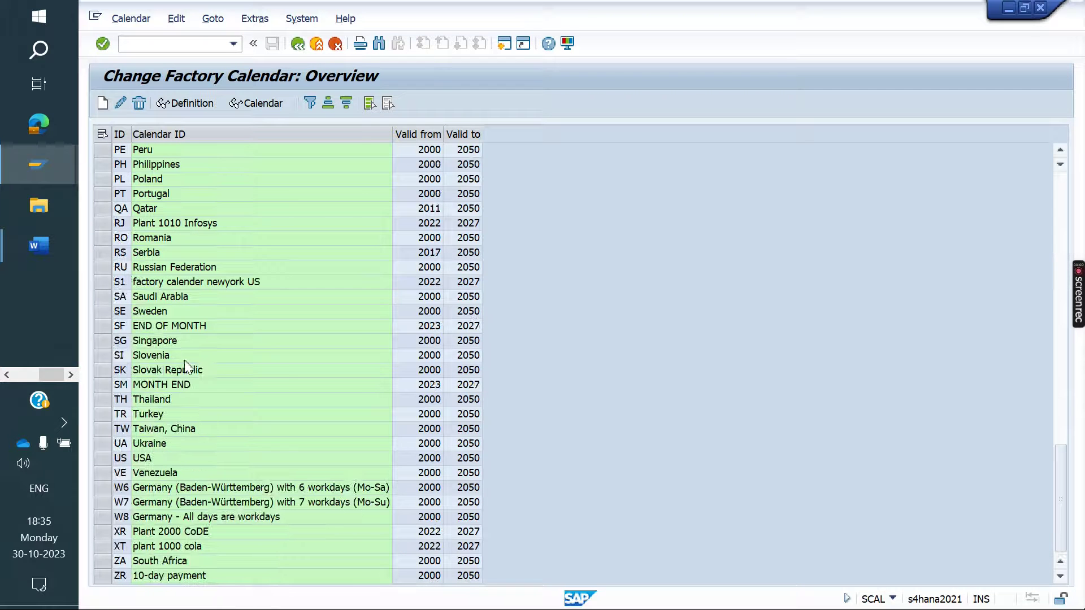
{"action": "double_click", "coordinate": [168, 330]}
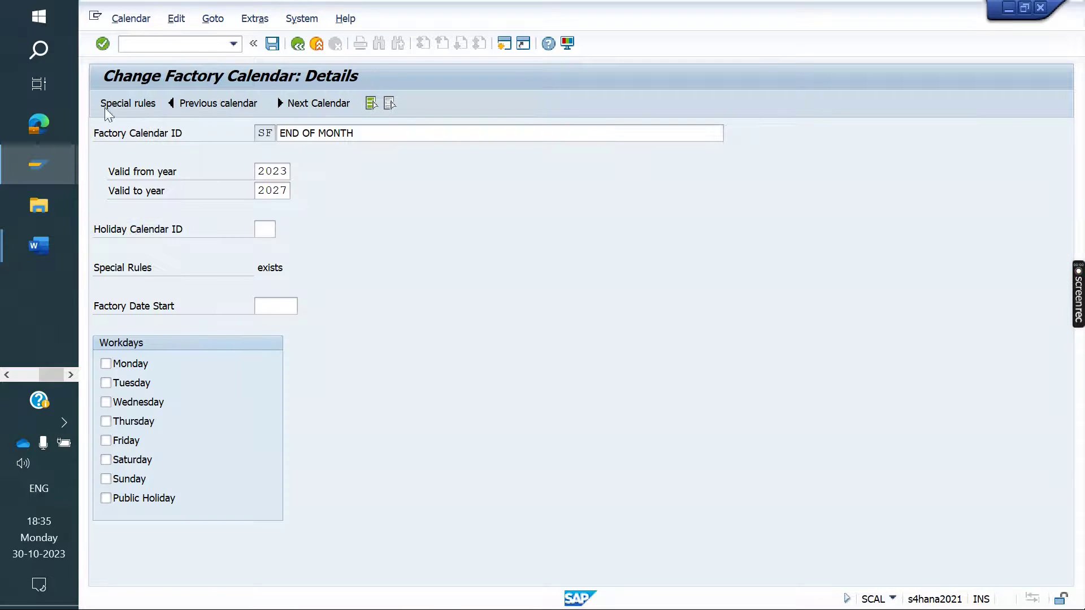
{"action": "left_click", "coordinate": [118, 95]}
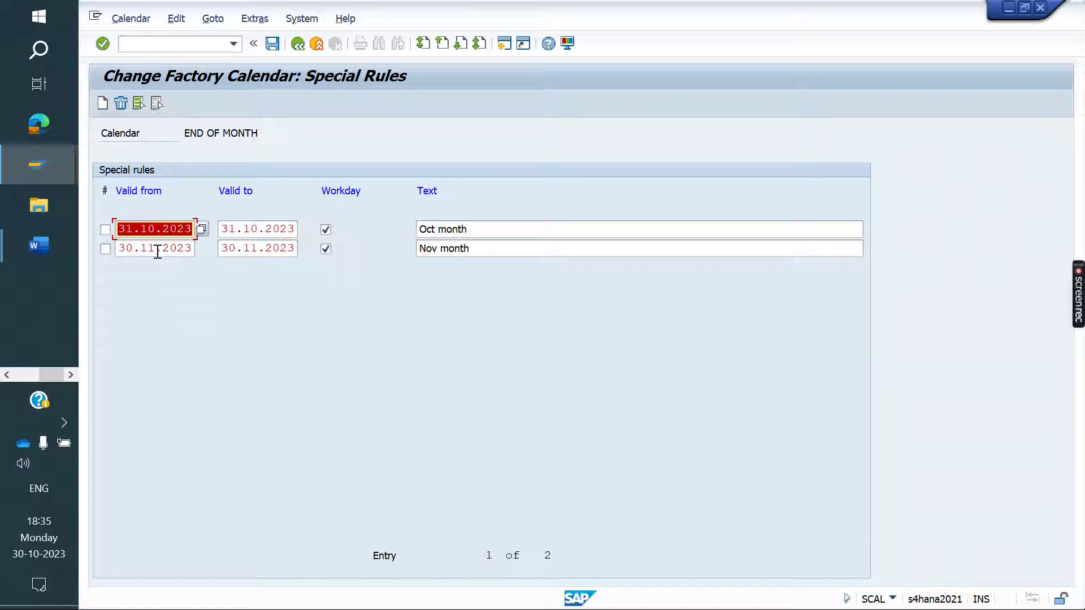
- Set both the valid-from and valid-to dates of the Oct month special rule to 10.11.2023
{"action": "left_click", "coordinate": [136, 230]}
{"action": "key", "text": "BackSpace"}
{"action": "key", "text": "BackSpace"}
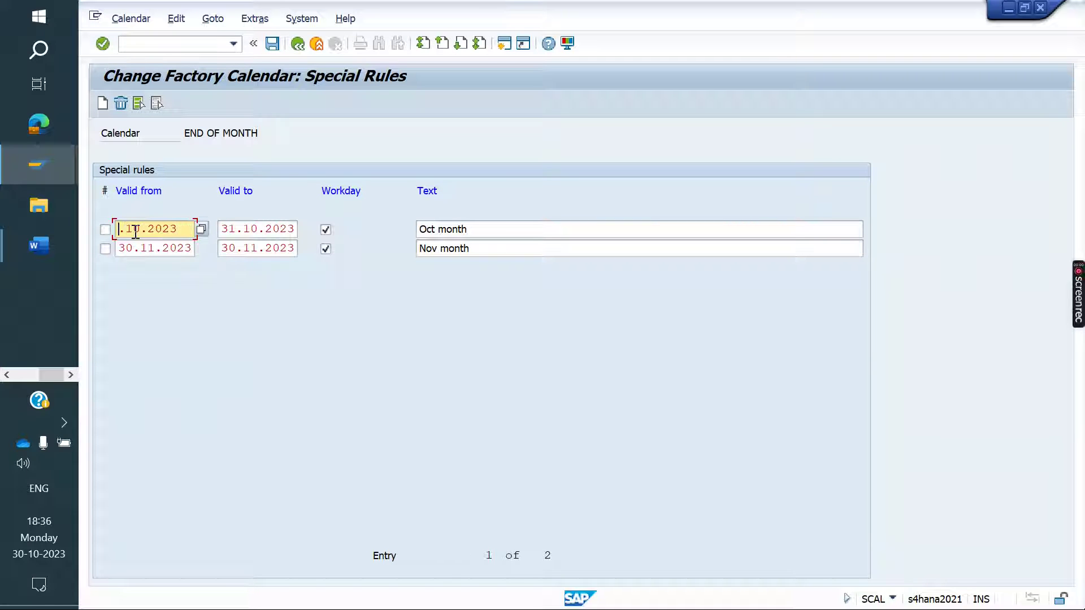
{"action": "type", "text": "10"}
{"action": "key", "text": "Delete"}
{"action": "type", "text": "1"}
{"action": "left_click", "coordinate": [239, 228]}
{"action": "key", "text": "BackSpace"}
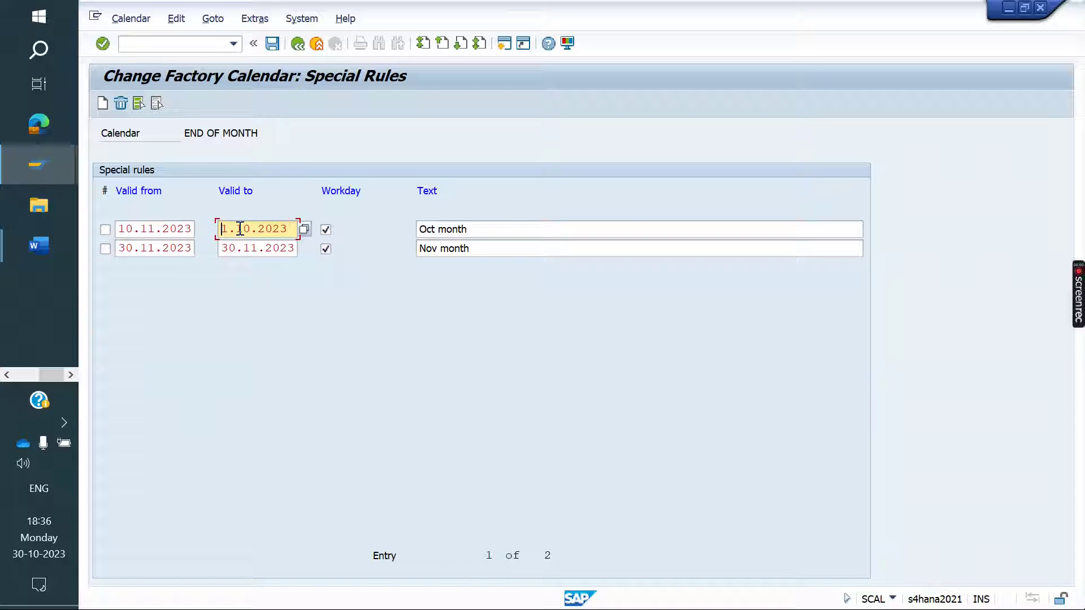
{"action": "key", "text": "BackSpace"}
{"action": "type", "text": "0"}
{"action": "key", "text": "BackSpace"}
{"action": "key", "text": "shift+Tab"}
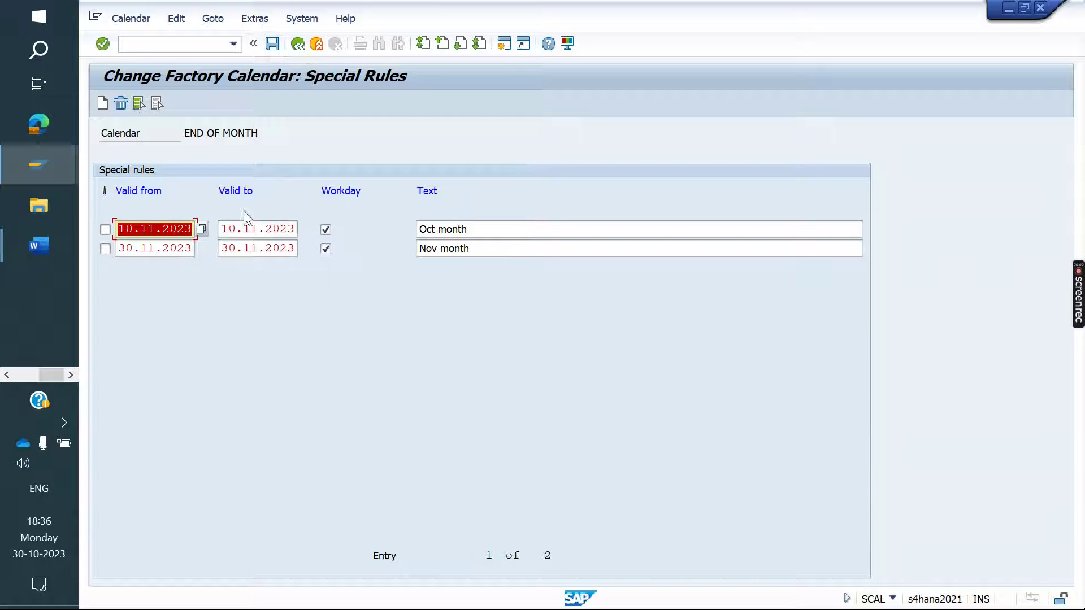
{"action": "left_click_drag", "start_coordinate": [118, 232], "coordinate": [213, 231]}
- Save the factory calendar's changed special rules and acknowledge the calendar transport information
{"action": "left_click", "coordinate": [270, 42]}
{"action": "left_click", "coordinate": [674, 519]}
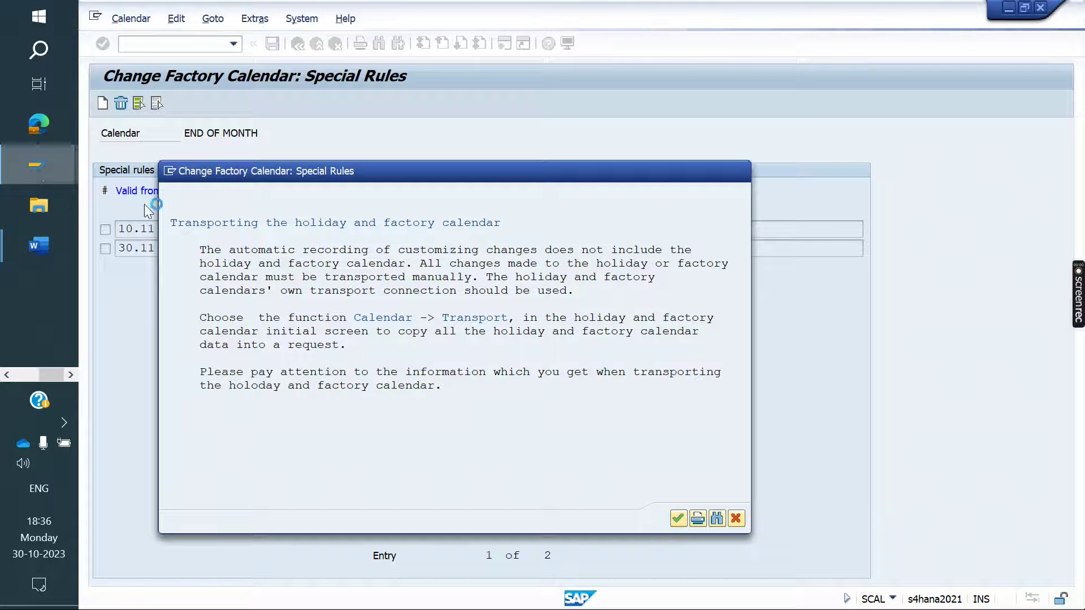
{"action": "left_click", "coordinate": [678, 518]}
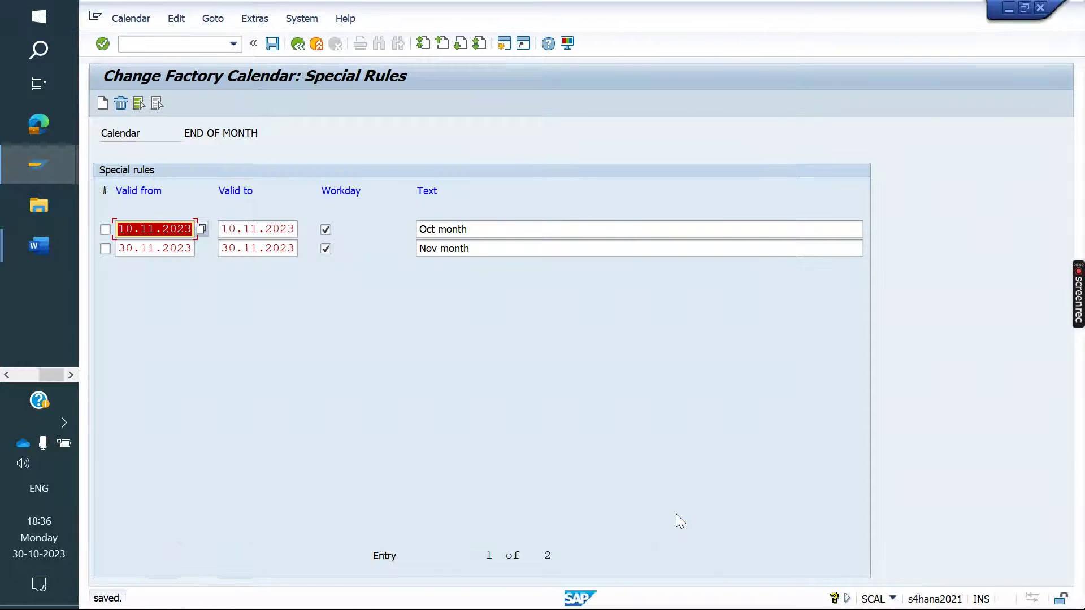
- Switch to the accounting document session, go to transaction VA01 and start a Simpson order for the same sold-to and ship-to party
{"action": "mouse_move", "coordinate": [38, 162]}
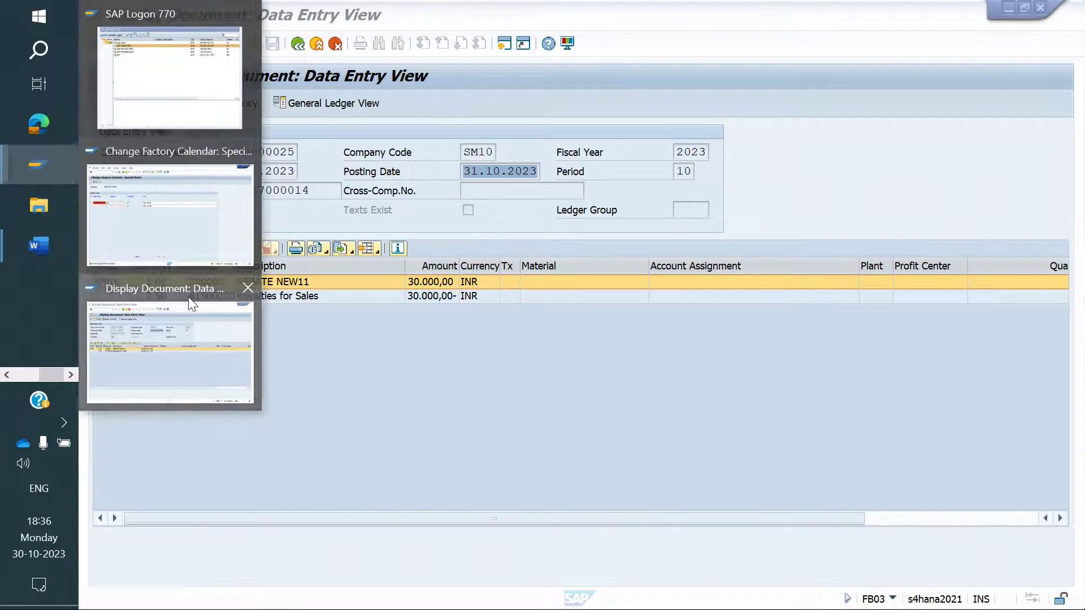
{"action": "left_click", "coordinate": [188, 296]}
{"action": "type", "text": "/nva01"}
{"action": "key", "text": "Return"}
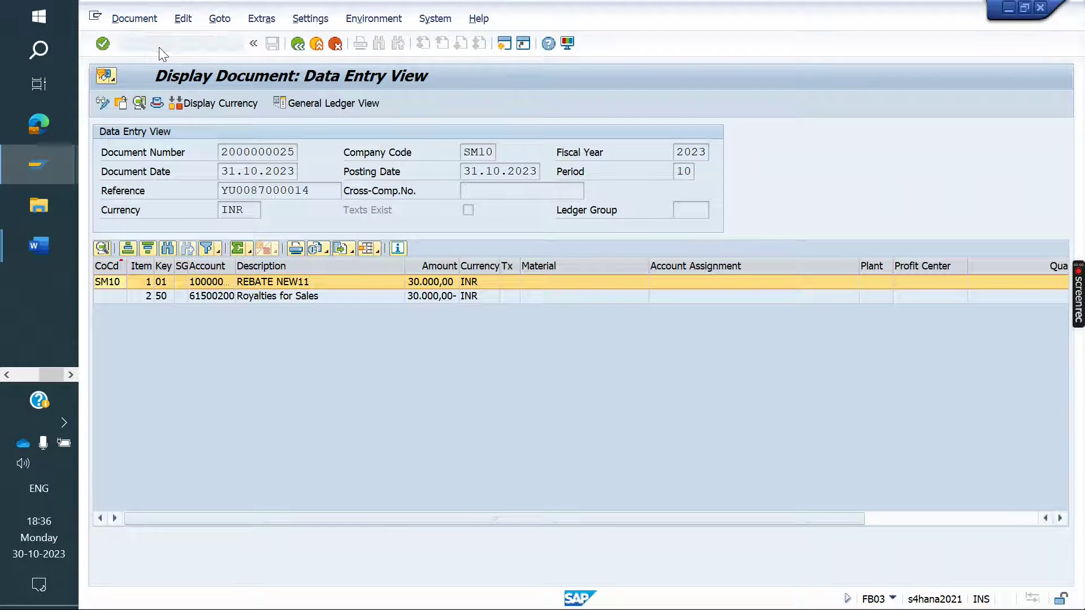
{"action": "key", "text": "Return"}
{"action": "key", "text": "Down"}
{"action": "key", "text": "Return"}
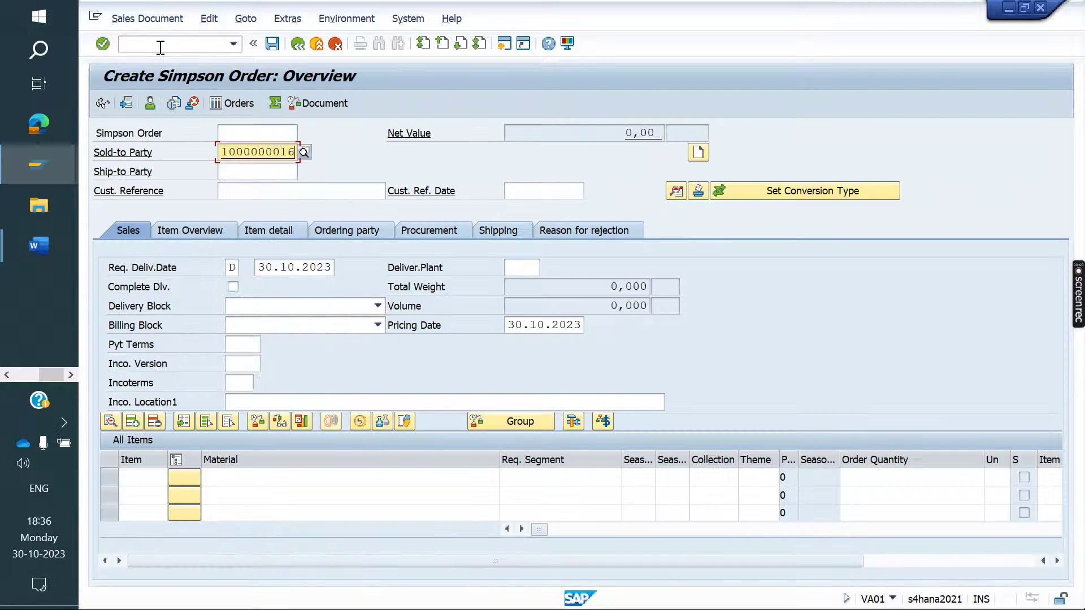
{"action": "key", "text": "Return"}
{"action": "key", "text": "Down"}
{"action": "key", "text": "Return"}
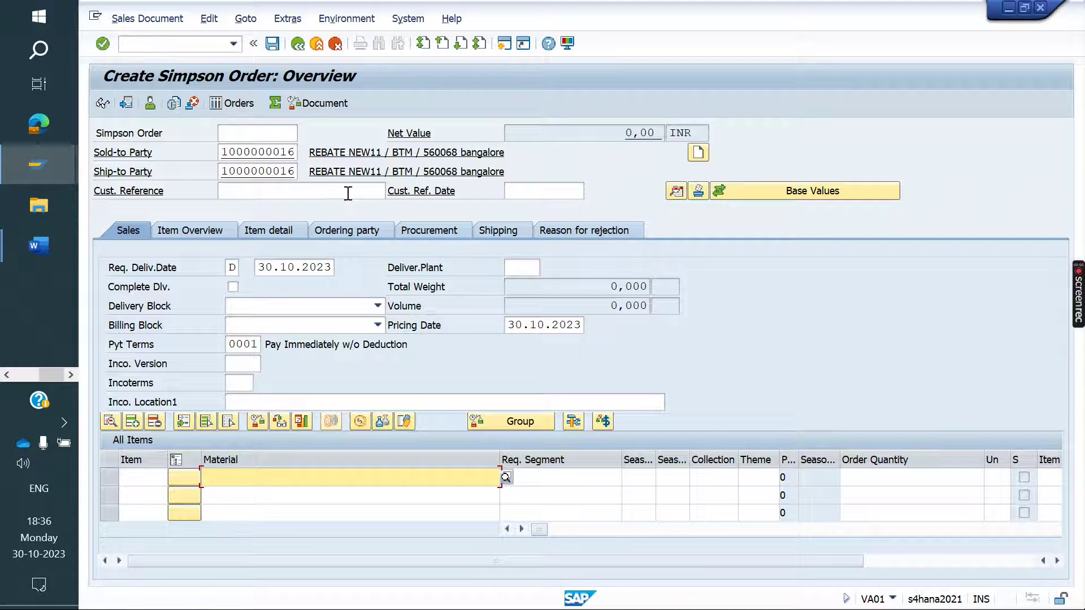
- Set the order's customer reference to oct invoice12
{"action": "left_click", "coordinate": [348, 192]}
{"action": "key", "text": "Down"}
{"action": "key", "text": "Return"}
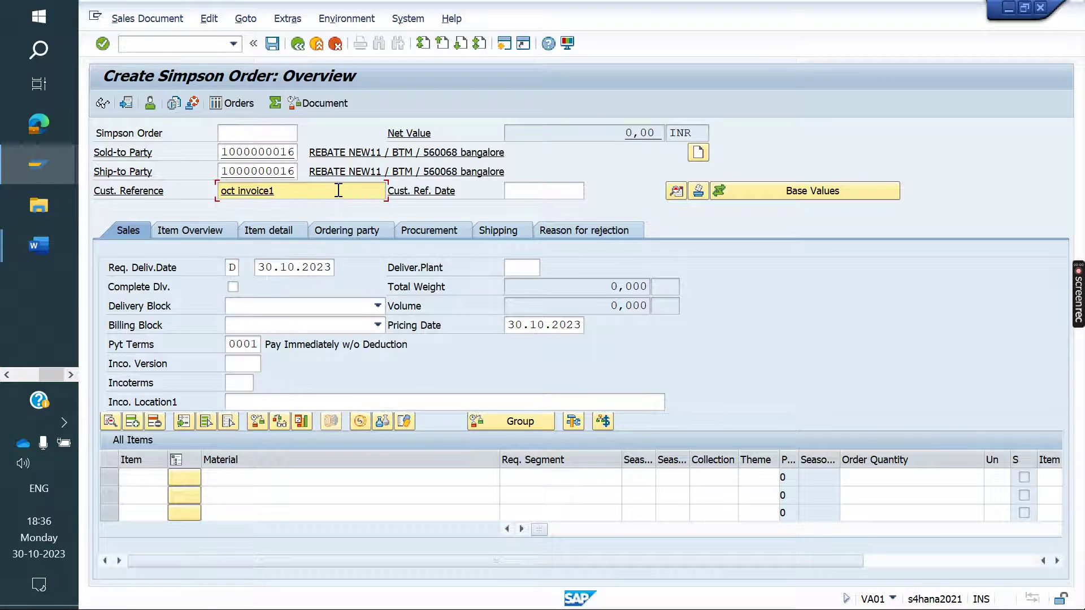
{"action": "type", "text": "2"}
{"action": "key", "text": "Return"}
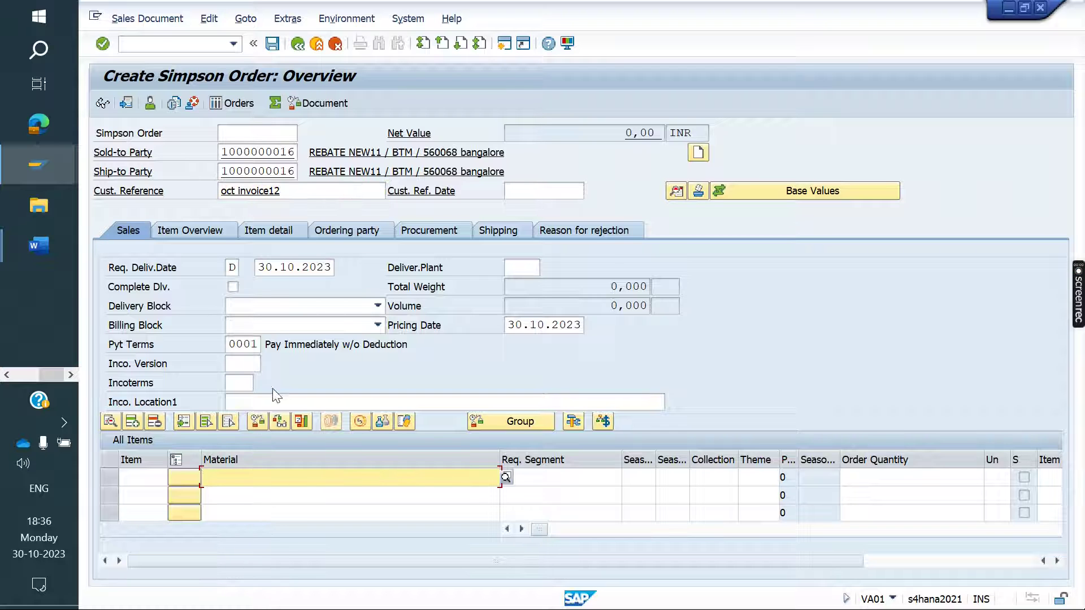
- Set the order's Incoterms to CIF with bamgalore as the first Incoterms location
{"action": "left_click", "coordinate": [241, 388]}
{"action": "type", "text": "CIF"}
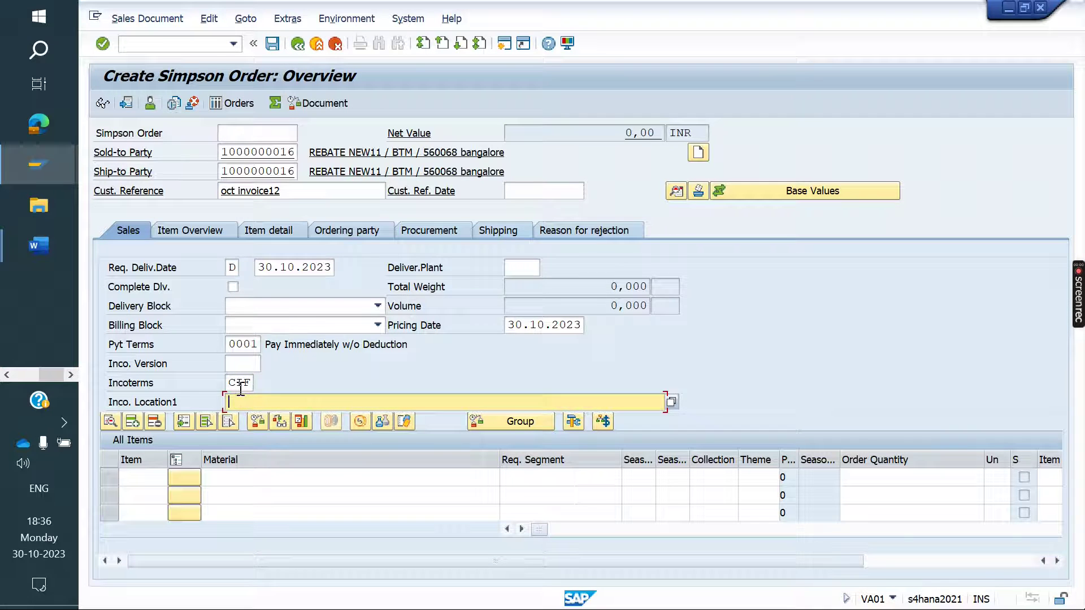
{"action": "key", "text": "Return"}
{"action": "left_click", "coordinate": [354, 344]}
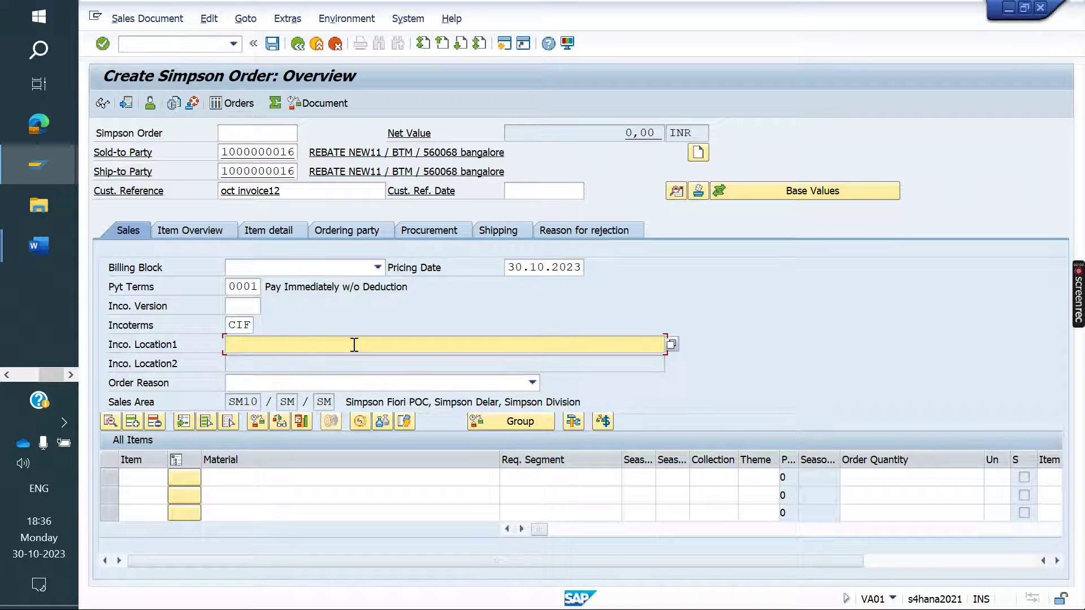
{"action": "type", "text": "b amgalor"}
{"action": "left_click", "coordinate": [239, 345]}
{"action": "key", "text": "BackSpace"}
{"action": "key", "text": "Return"}
{"action": "key", "text": "Return"}
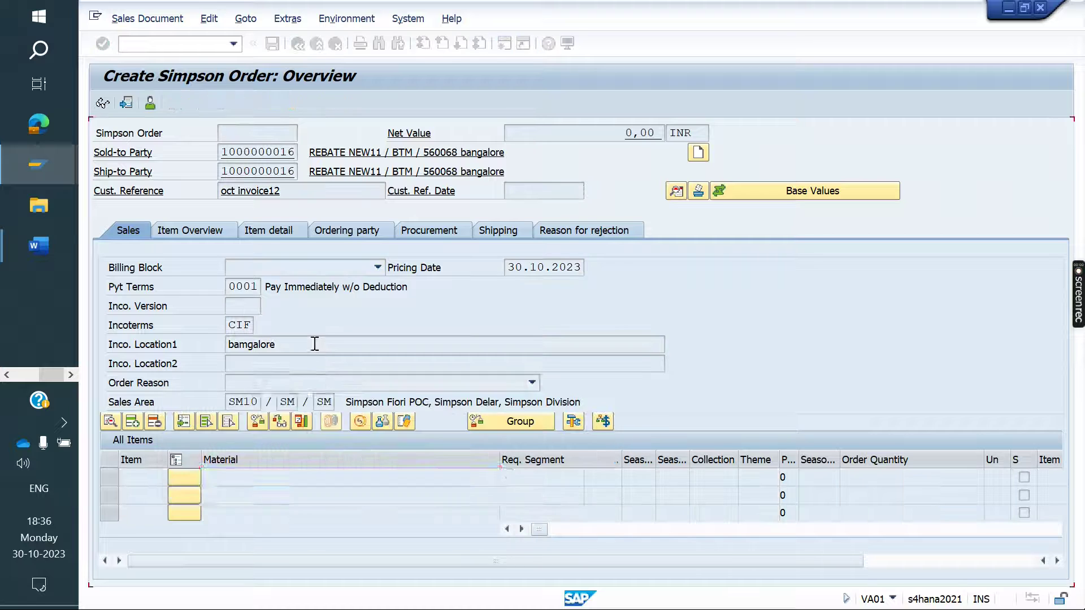
- Add material 1000102 to the order with an order quantity of 2
{"action": "type", "text": "1000102"}
{"action": "key", "text": "Return"}
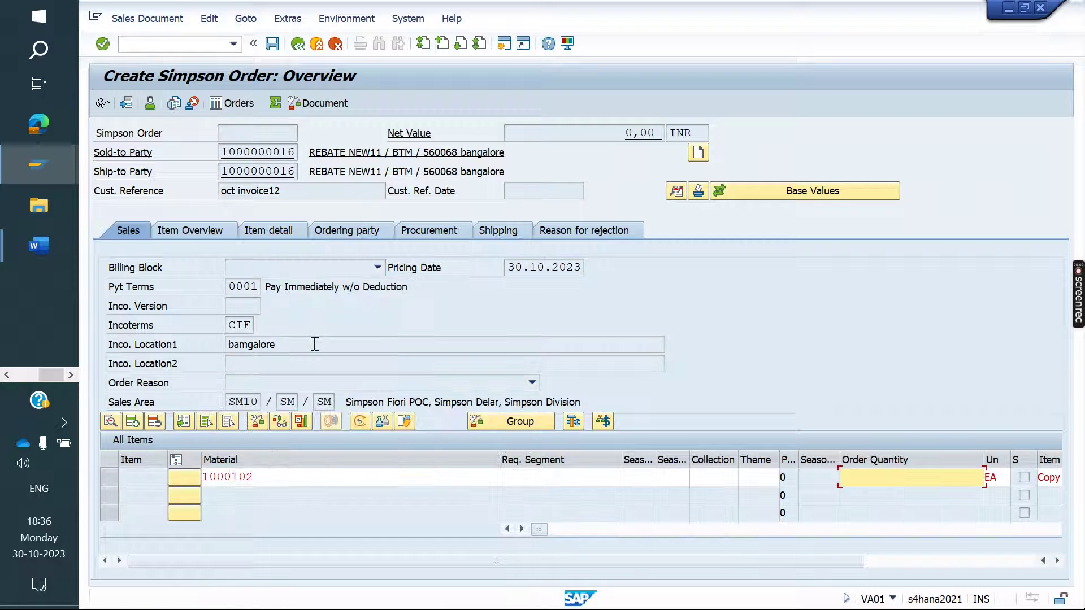
{"action": "type", "text": "2"}
{"action": "key", "text": "Return"}
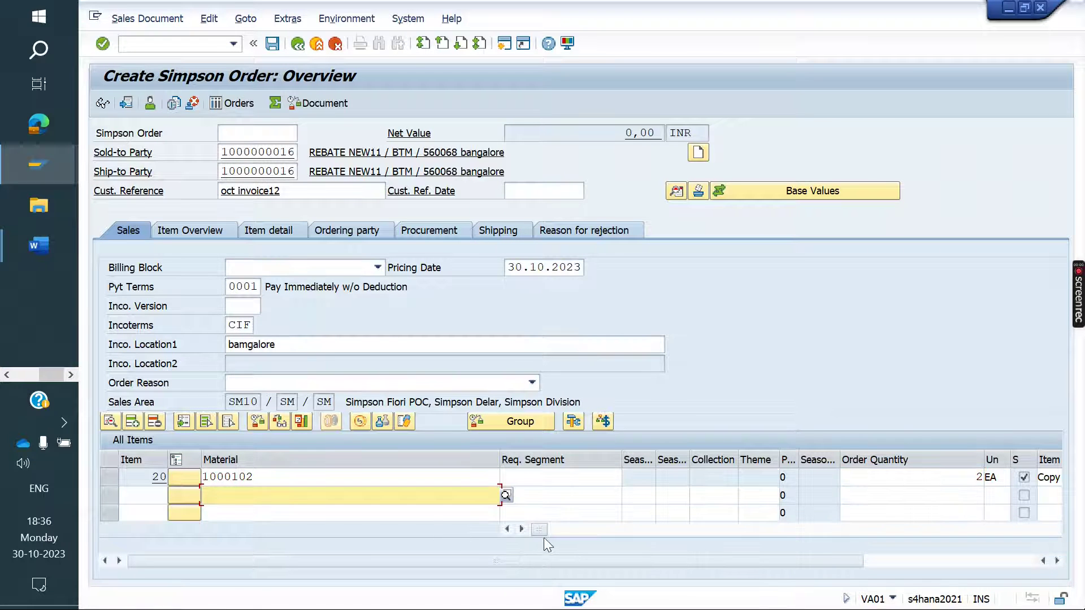
- Assign plant SM10 to the new order item for material 1000102
{"action": "left_click_drag", "start_coordinate": [537, 530], "coordinate": [787, 537]}
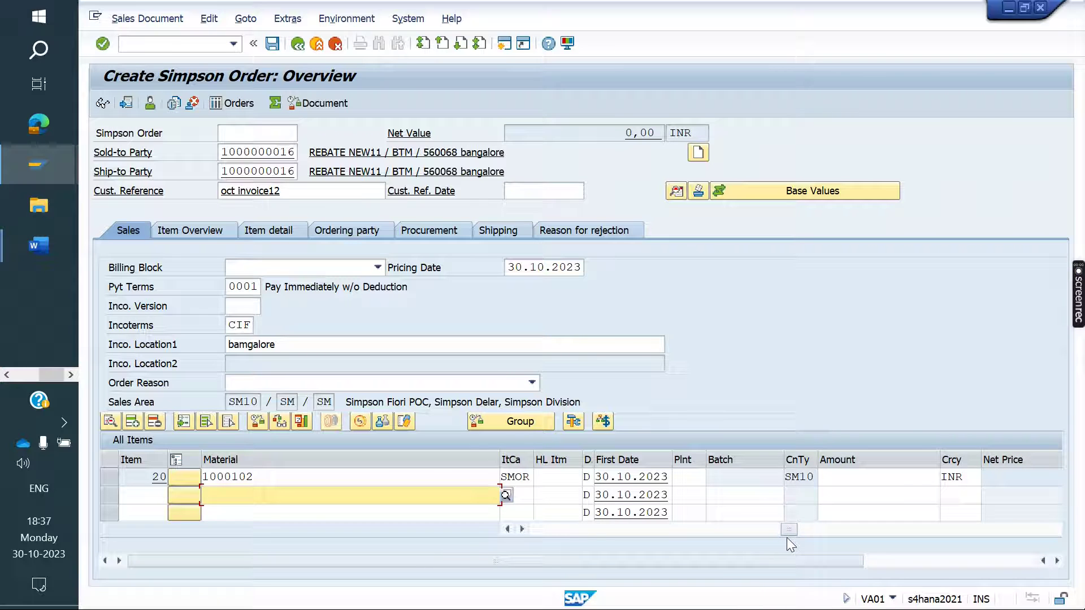
{"action": "left_click", "coordinate": [689, 479]}
{"action": "type", "text": "sm10"}
{"action": "key", "text": "Return"}
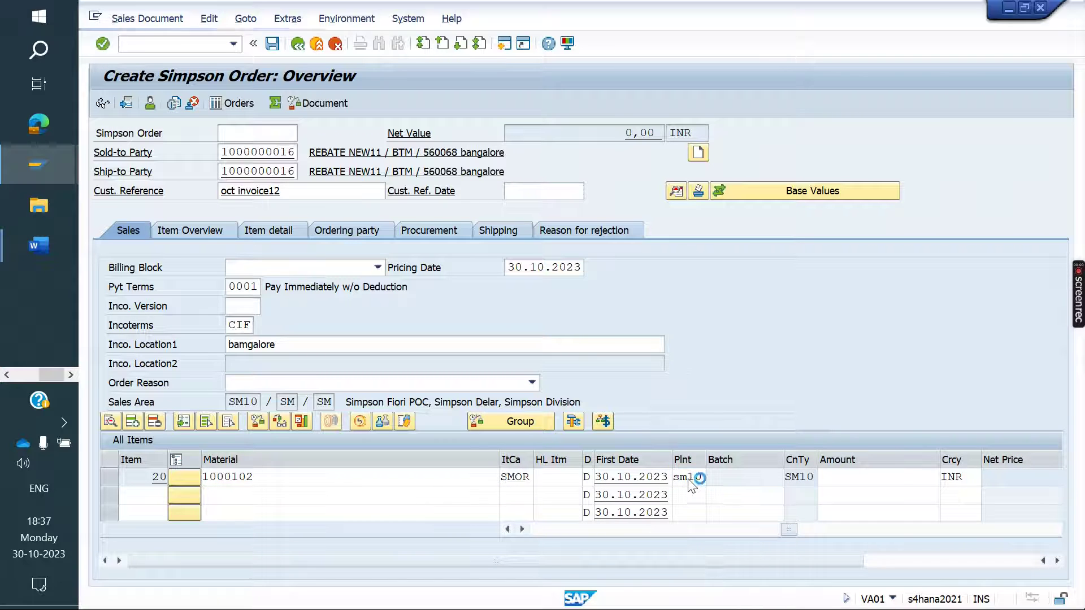
- Open the item's pricing conditions and add base price condition SM10 with an amount of 10.000,00 INR
{"action": "left_click", "coordinate": [545, 530]}
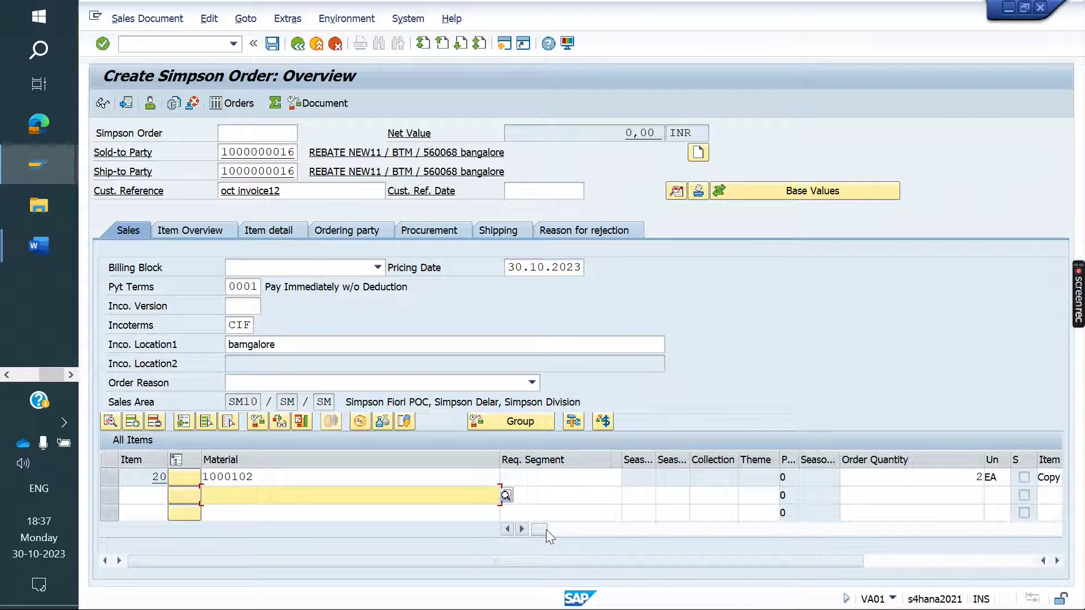
{"action": "left_click", "coordinate": [359, 421]}
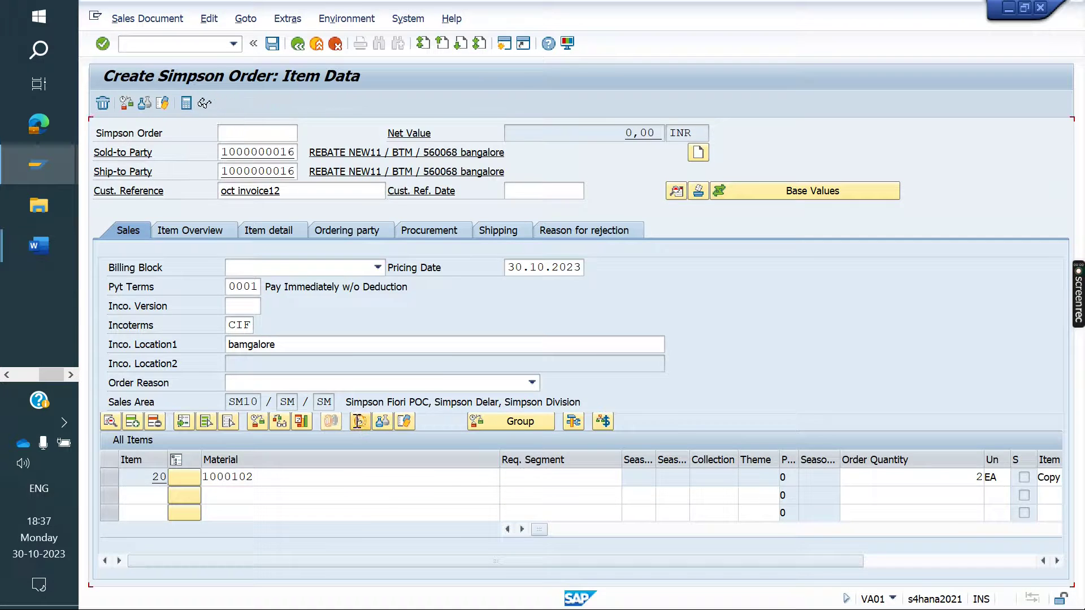
{"action": "key", "text": "BackSpace"}
{"action": "key", "text": "Return"}
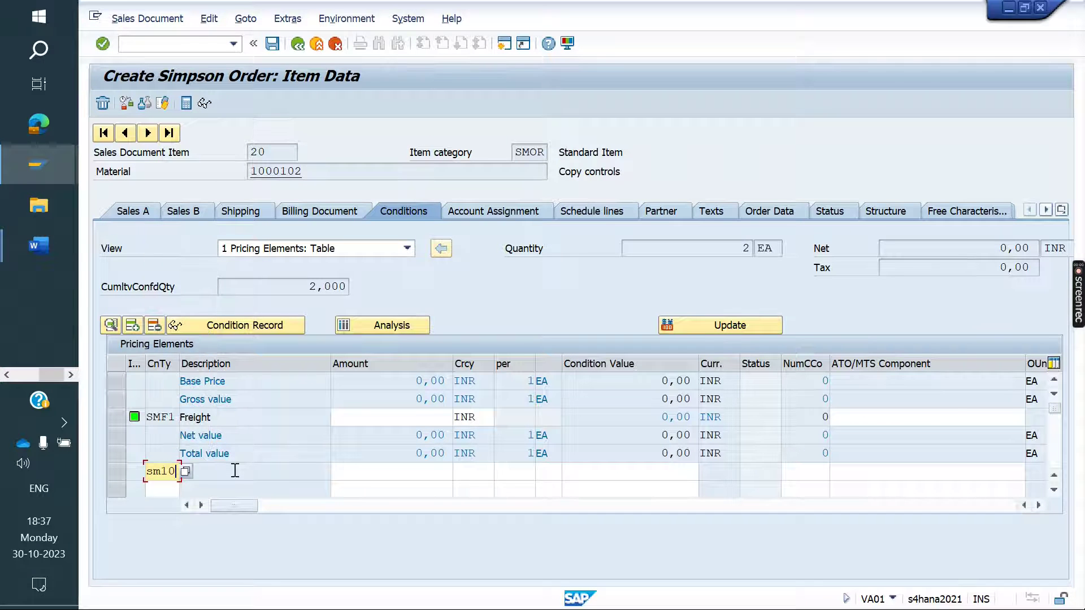
{"action": "key", "text": "Tab"}
{"action": "key", "text": "BackSpace"}
{"action": "key", "text": "Return"}
{"action": "key", "text": "Return"}
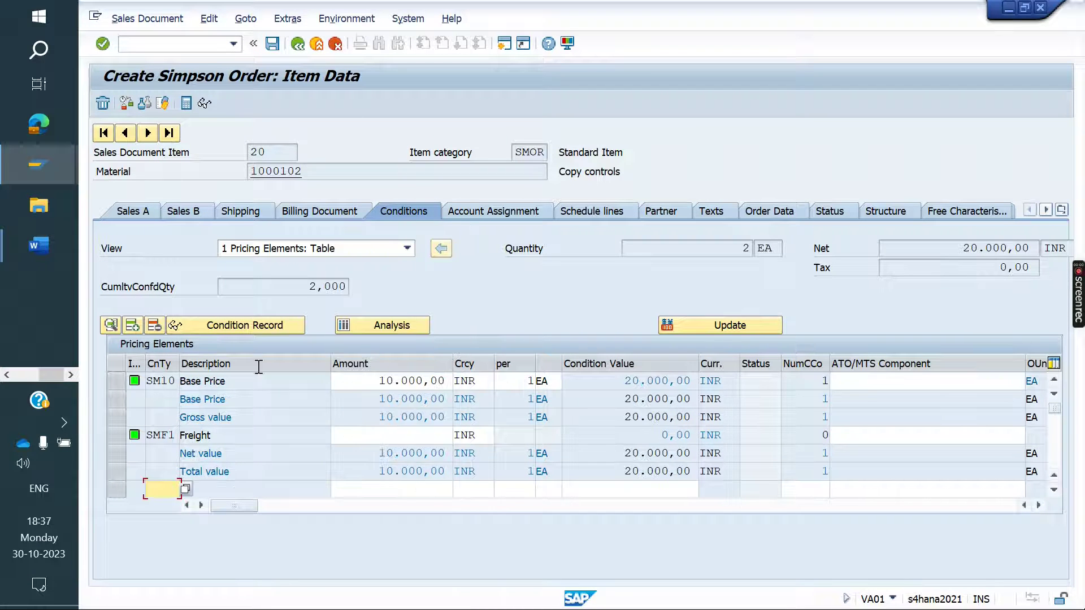
- Save the sales order and start its outbound delivery from shipping point SM10 with transaction VL01N
{"action": "left_click", "coordinate": [272, 44]}
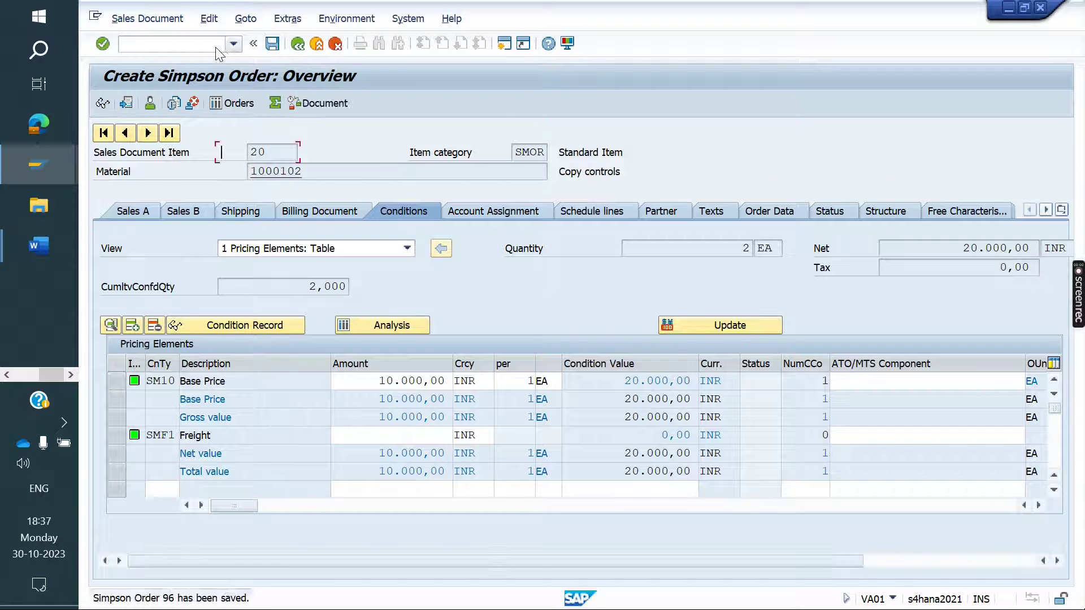
{"action": "type", "text": "/nvl"}
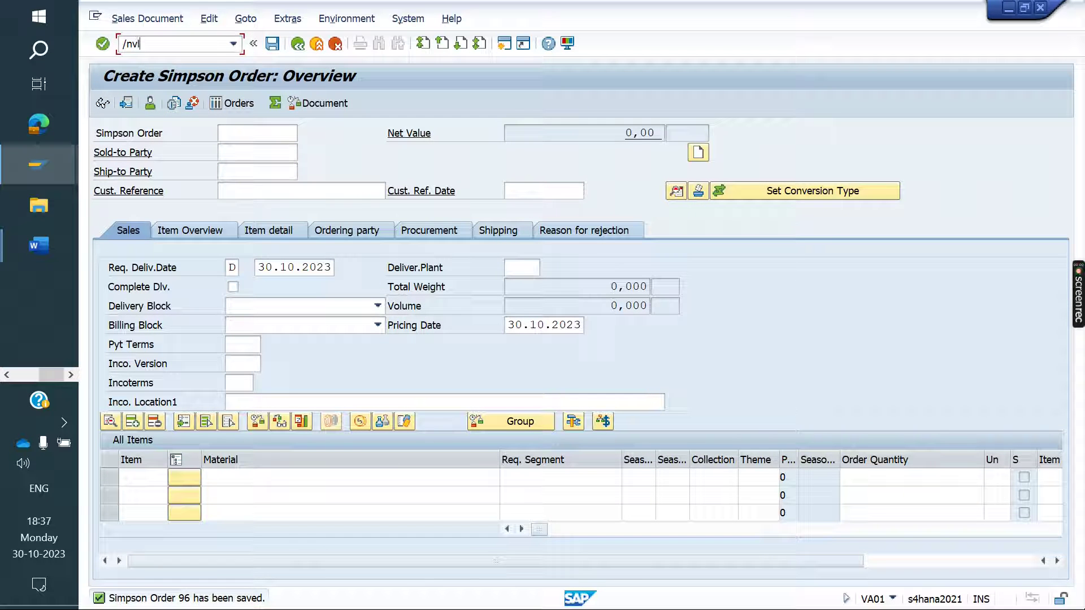
{"action": "type", "text": "01n"}
{"action": "key", "text": "Return"}
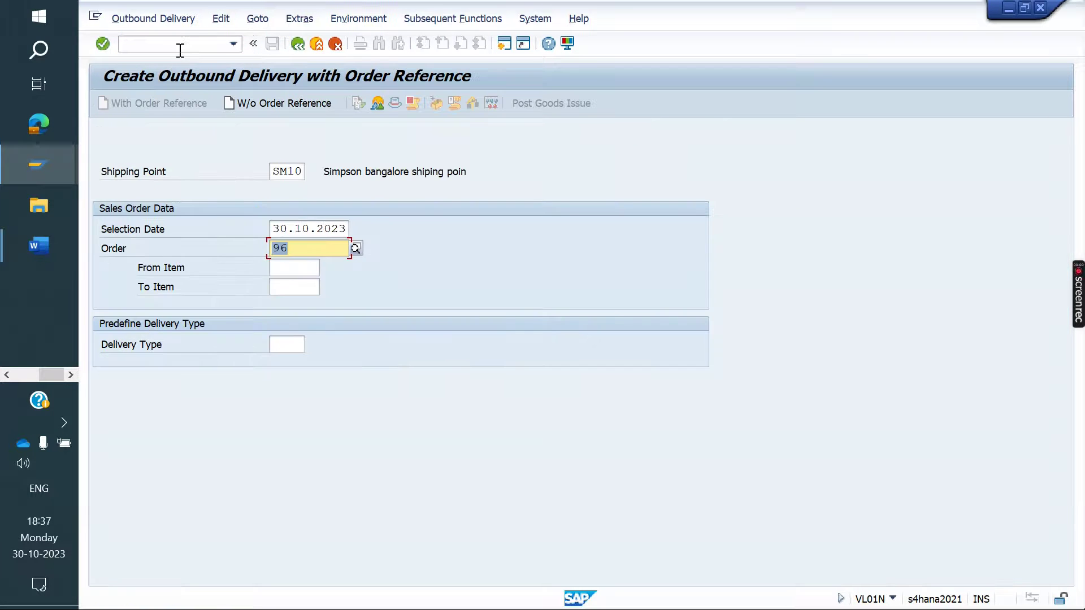
{"action": "key", "text": "Return"}
- Set the delivery item's storage location to FG01 and picked quantity to 2, and post the goods issue
{"action": "left_click", "coordinate": [533, 326]}
{"action": "key", "text": "Down"}
{"action": "key", "text": "Return"}
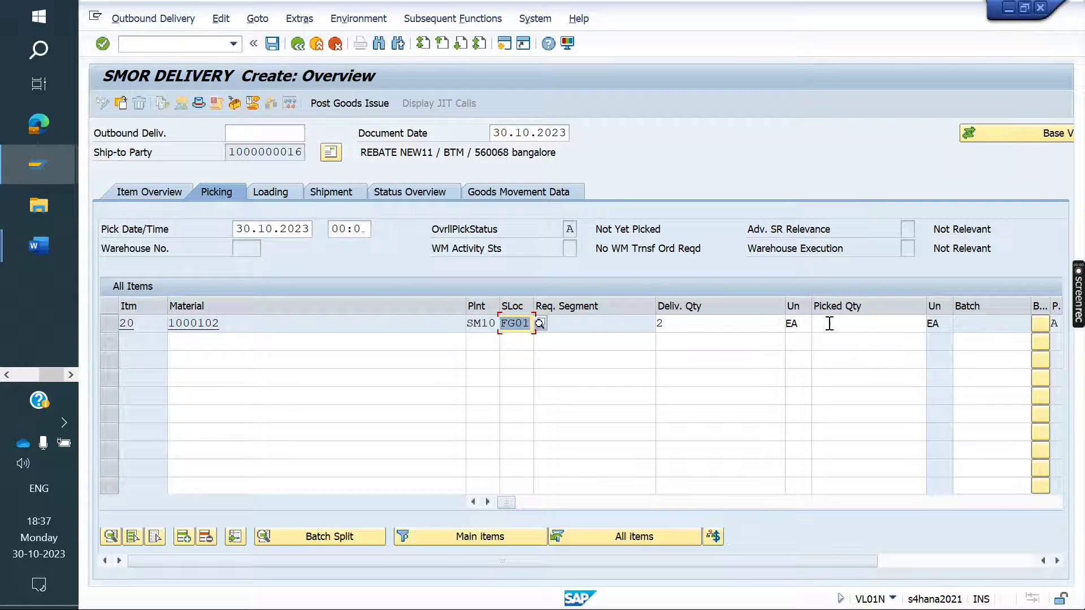
{"action": "left_click", "coordinate": [829, 324]}
{"action": "type", "text": "2"}
{"action": "key", "text": "Return"}
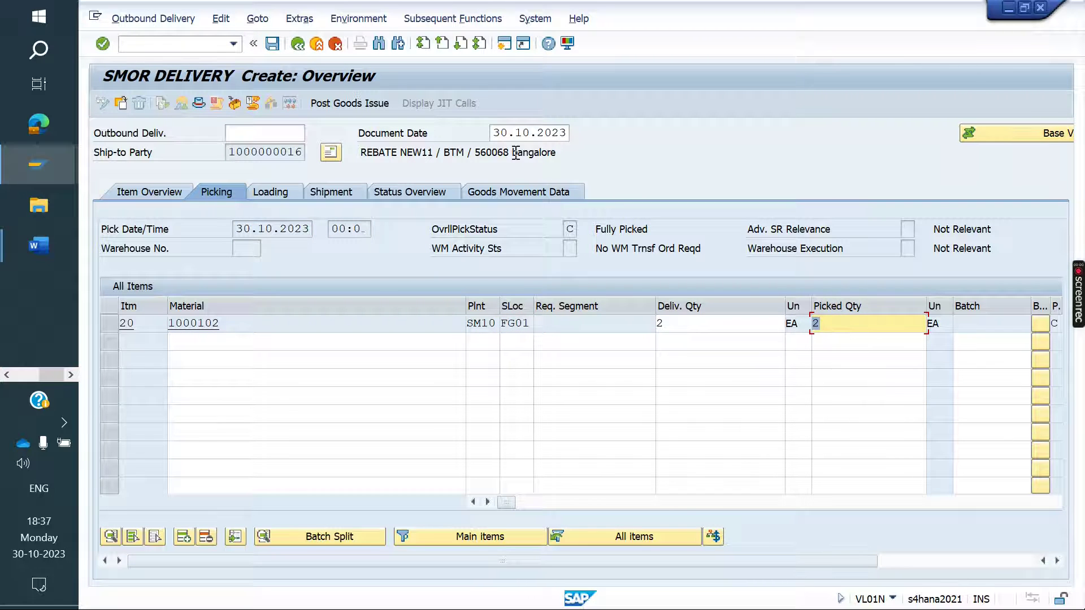
{"action": "left_click", "coordinate": [360, 104]}
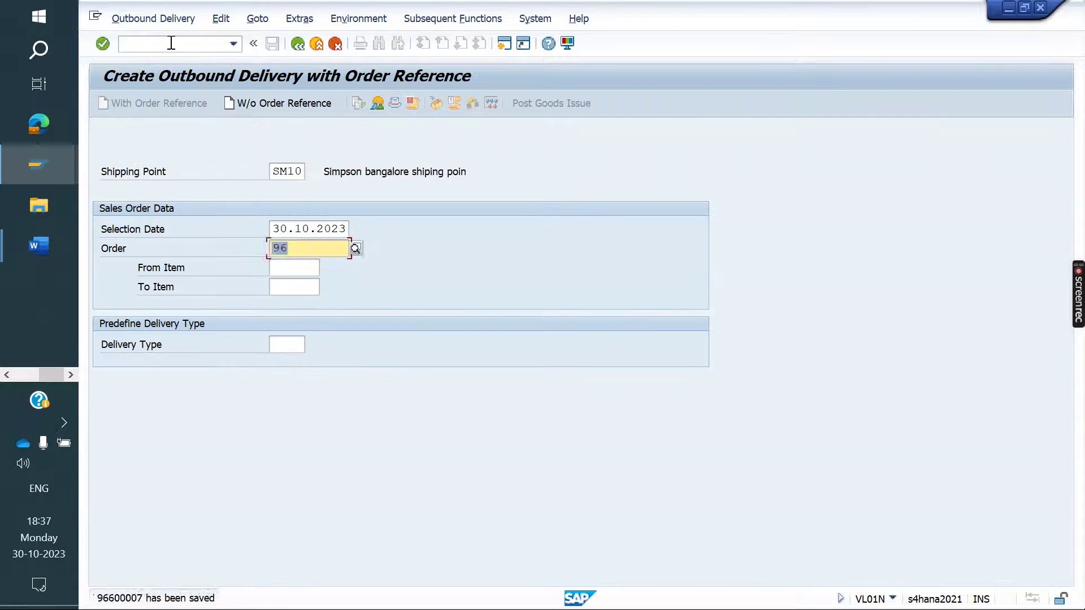
- Create the SMIN invoice for the delivery with transaction VF01, check its billing date, and save it
{"action": "left_click", "coordinate": [171, 43]}
{"action": "type", "text": "/nvf0"}
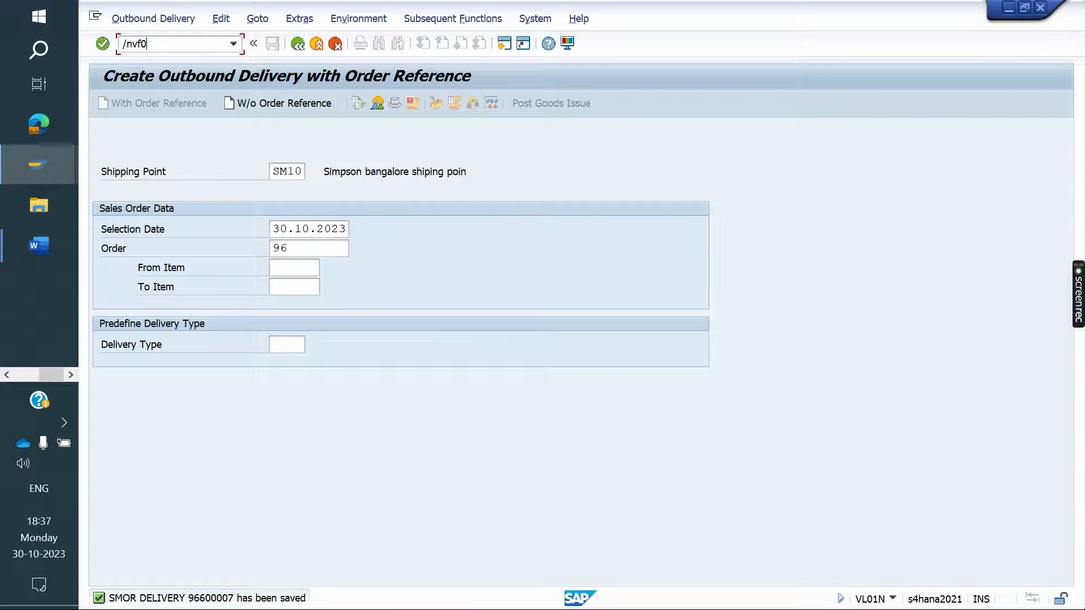
{"action": "type", "text": "1"}
{"action": "key", "text": "Return"}
{"action": "key", "text": "Return"}
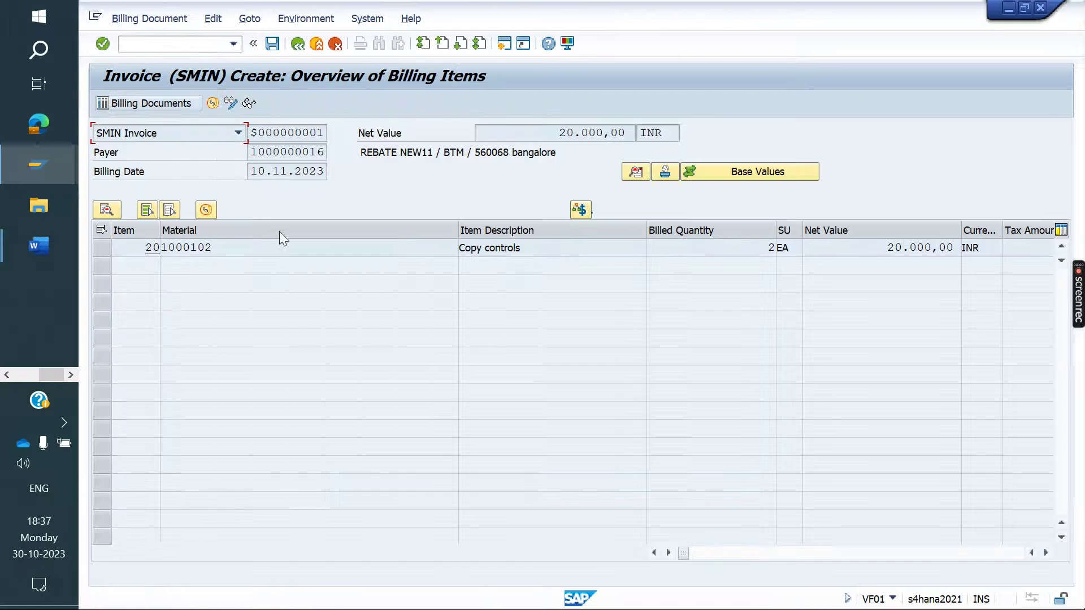
{"action": "left_click_drag", "start_coordinate": [255, 169], "coordinate": [339, 175]}
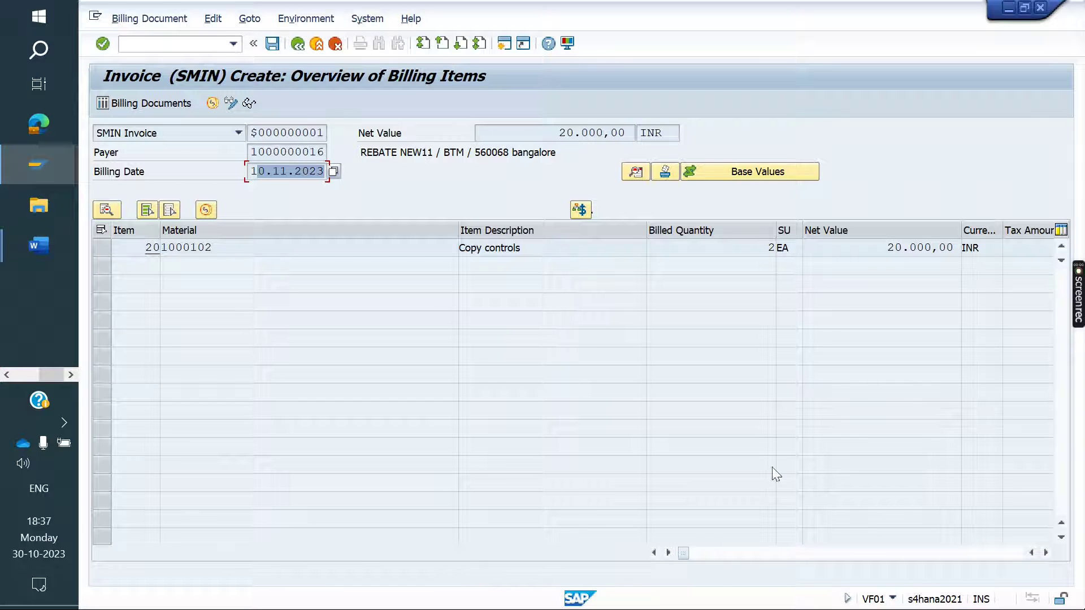
{"action": "left_click", "coordinate": [275, 48]}
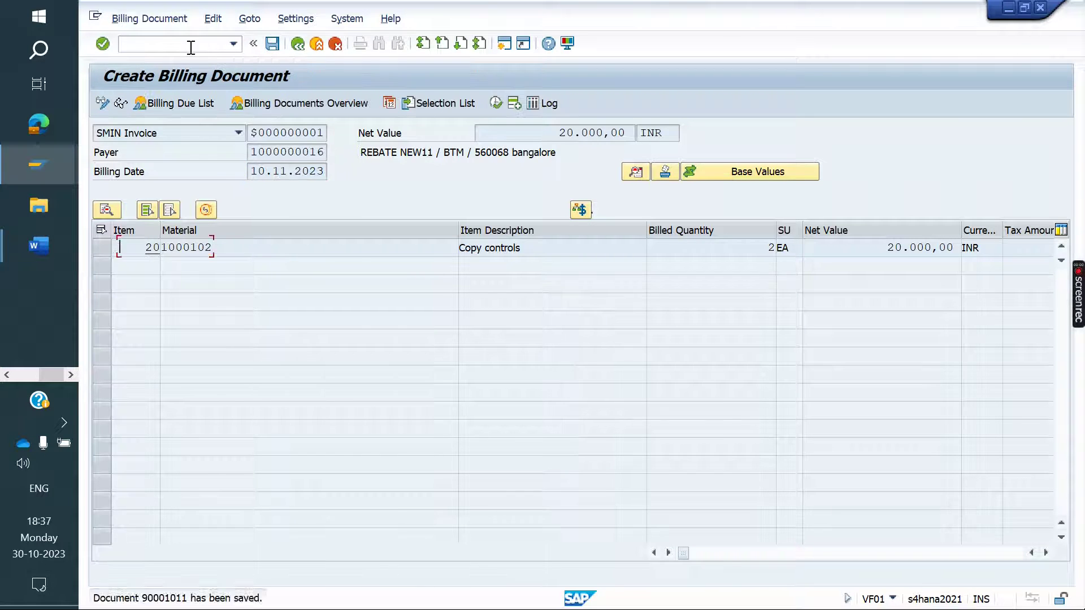
- Display the saved invoice with transaction VF03 and check the posting date in its accounting document
{"action": "left_click", "coordinate": [162, 45]}
{"action": "type", "text": "/n"}
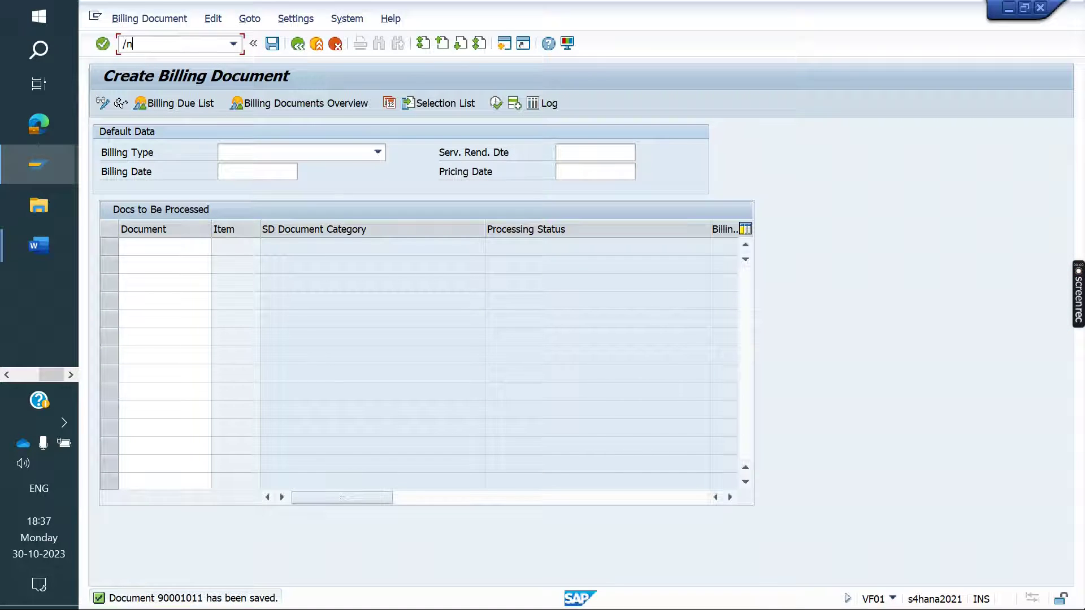
{"action": "type", "text": "vf03"}
{"action": "key", "text": "Return"}
{"action": "key", "text": "Return"}
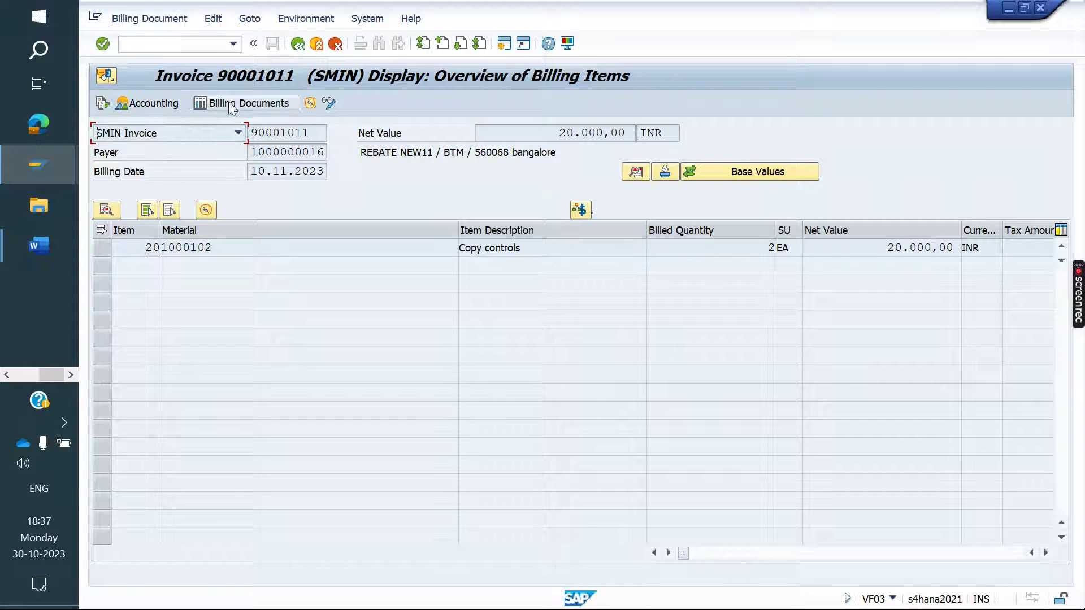
{"action": "left_click", "coordinate": [160, 103]}
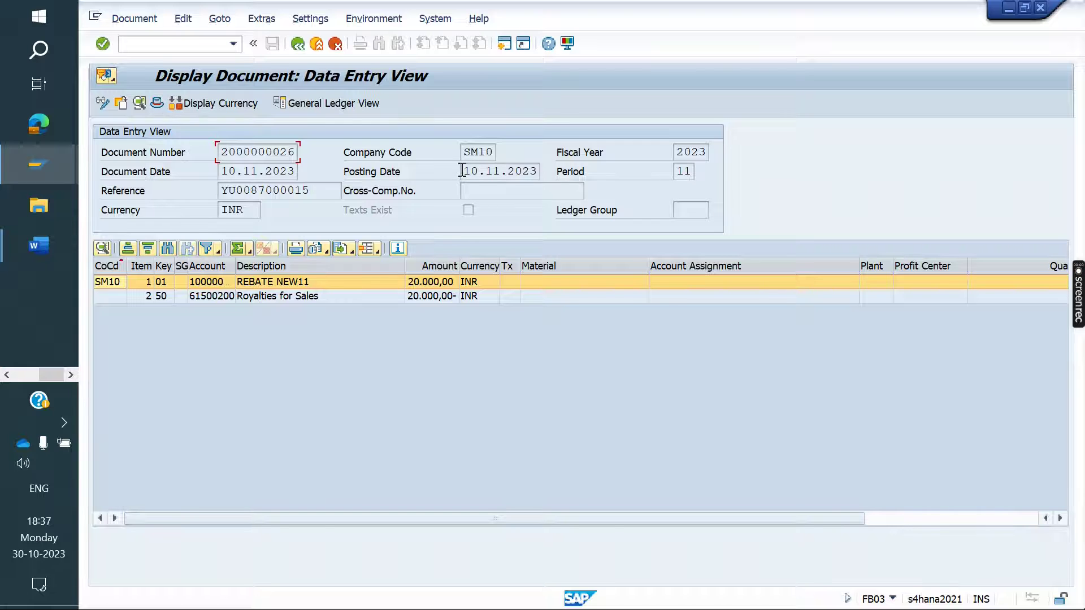
{"action": "left_click_drag", "start_coordinate": [461, 170], "coordinate": [648, 171]}
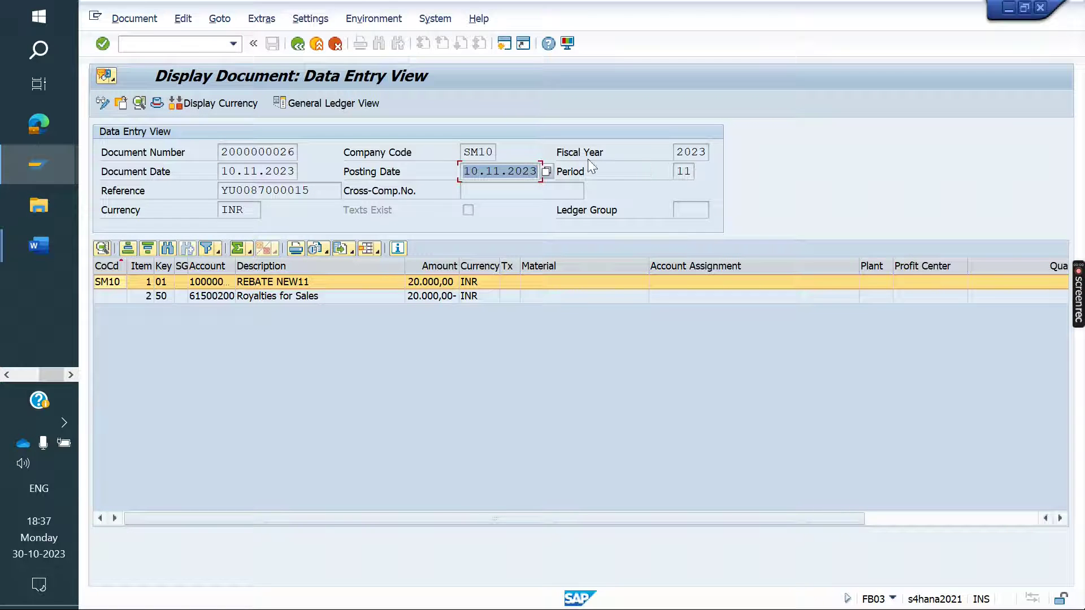
- Return to the END OF MONTH factory calendar and set the Oct month special rule's valid-from date to 31.10.2023
{"action": "mouse_move", "coordinate": [26, 161]}
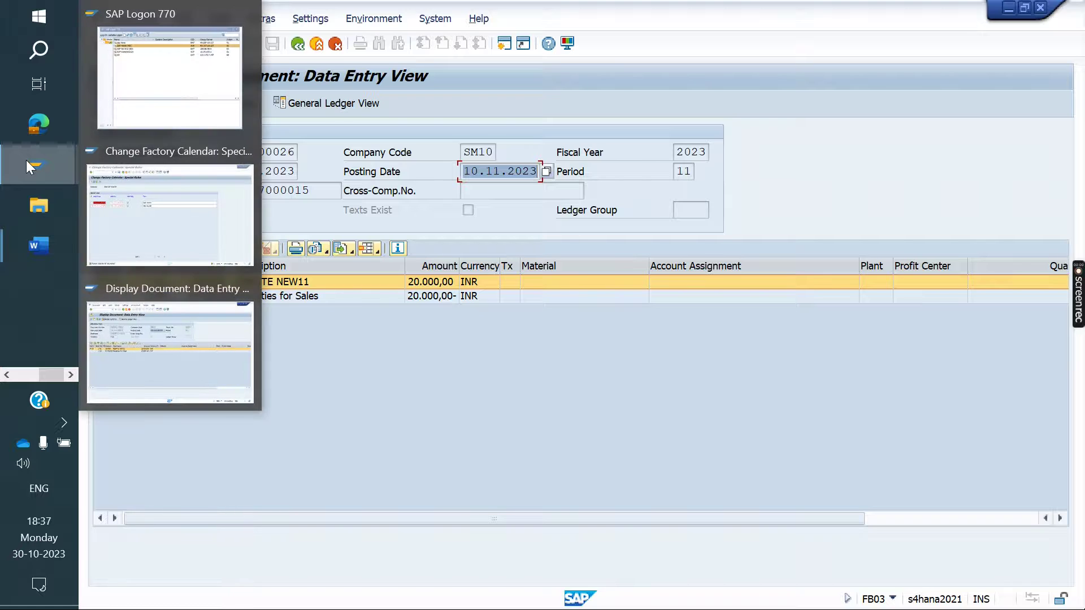
{"action": "left_click", "coordinate": [182, 215]}
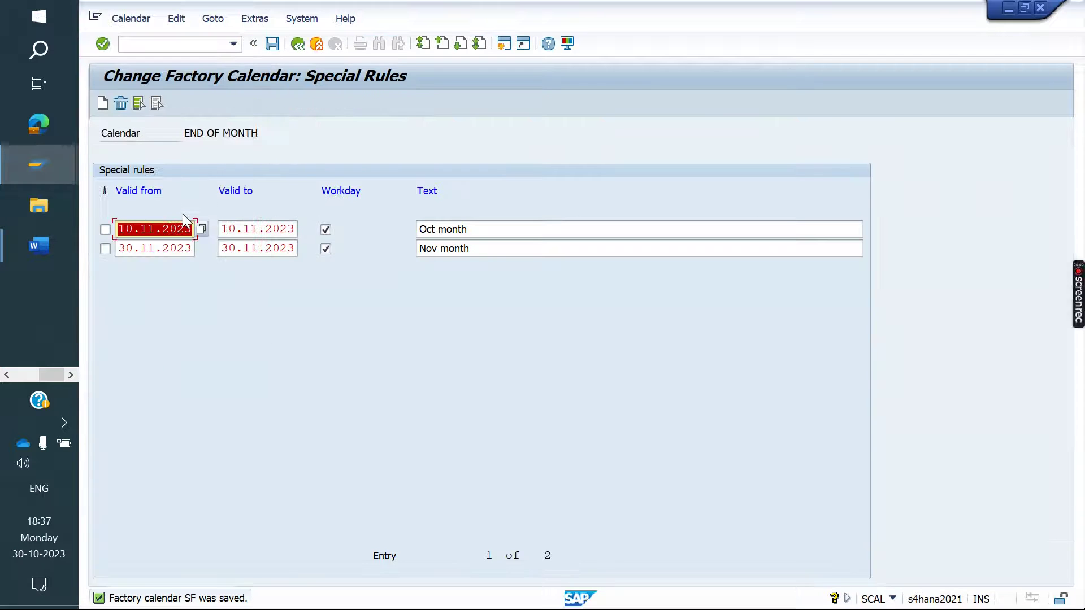
{"action": "left_click", "coordinate": [297, 44]}
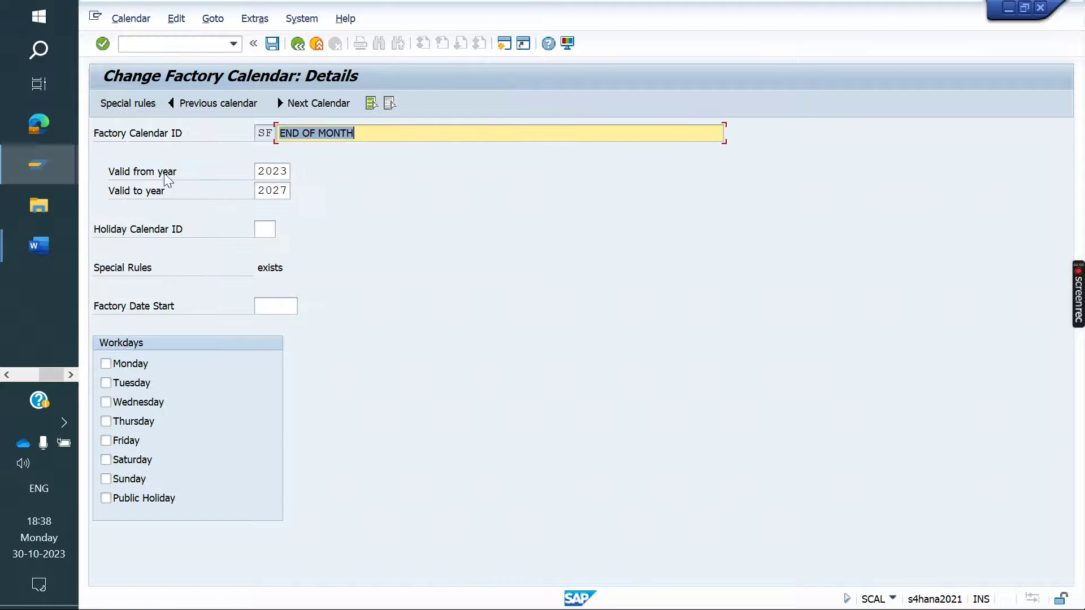
{"action": "left_click", "coordinate": [119, 105]}
{"action": "left_click", "coordinate": [132, 231]}
{"action": "key", "text": "BackSpace"}
{"action": "key", "text": "BackSpace"}
{"action": "type", "text": "31.10.2023"}
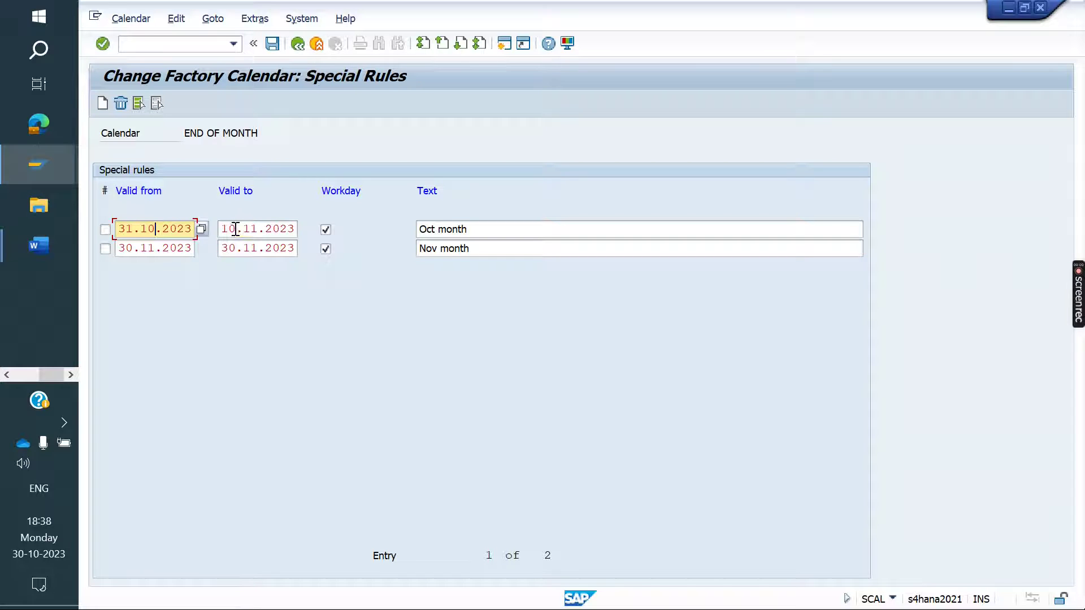
- Set the Oct month special rule's valid-to date to 31.10.2023 and save the factory calendar
{"action": "left_click", "coordinate": [236, 228]}
{"action": "key", "text": "BackSpace"}
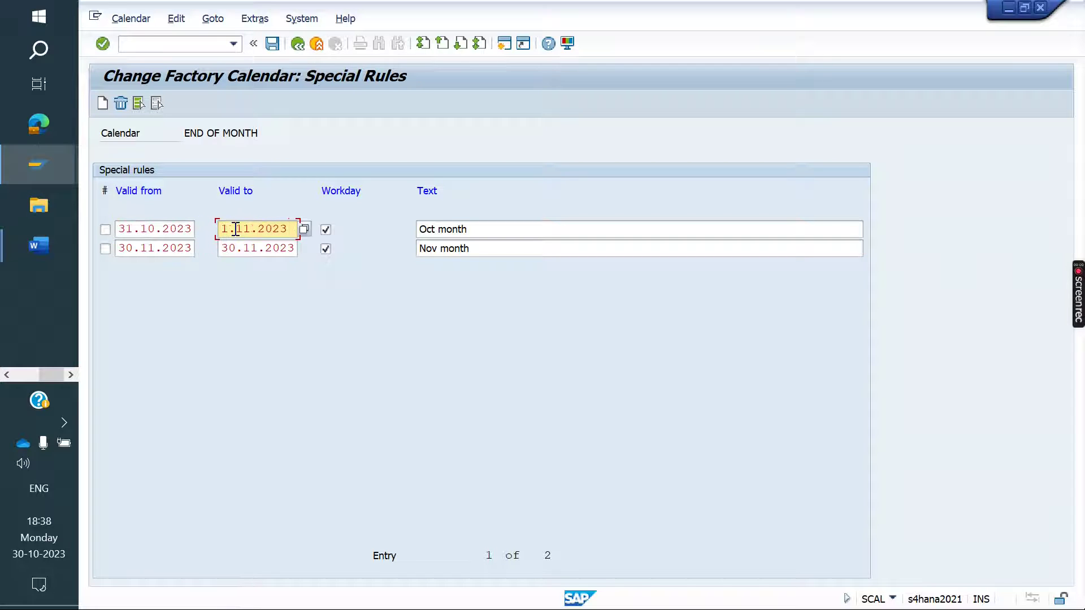
{"action": "type", "text": "31"}
{"action": "left_click", "coordinate": [256, 228]}
{"action": "key", "text": "Delete"}
{"action": "type", "text": "0"}
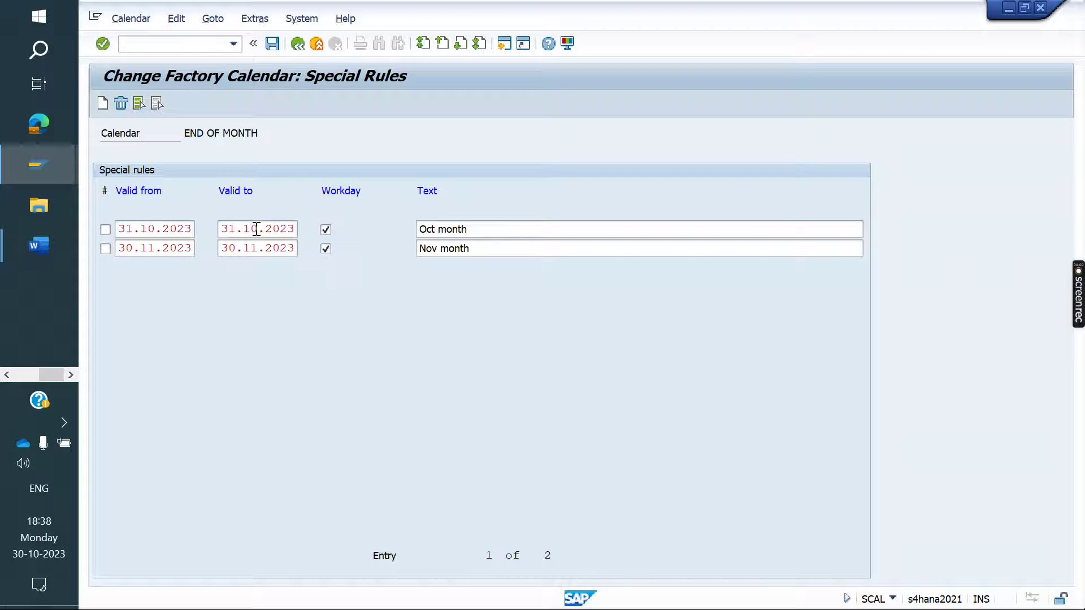
{"action": "key", "text": "shift+Tab"}
{"action": "left_click", "coordinate": [273, 44]}
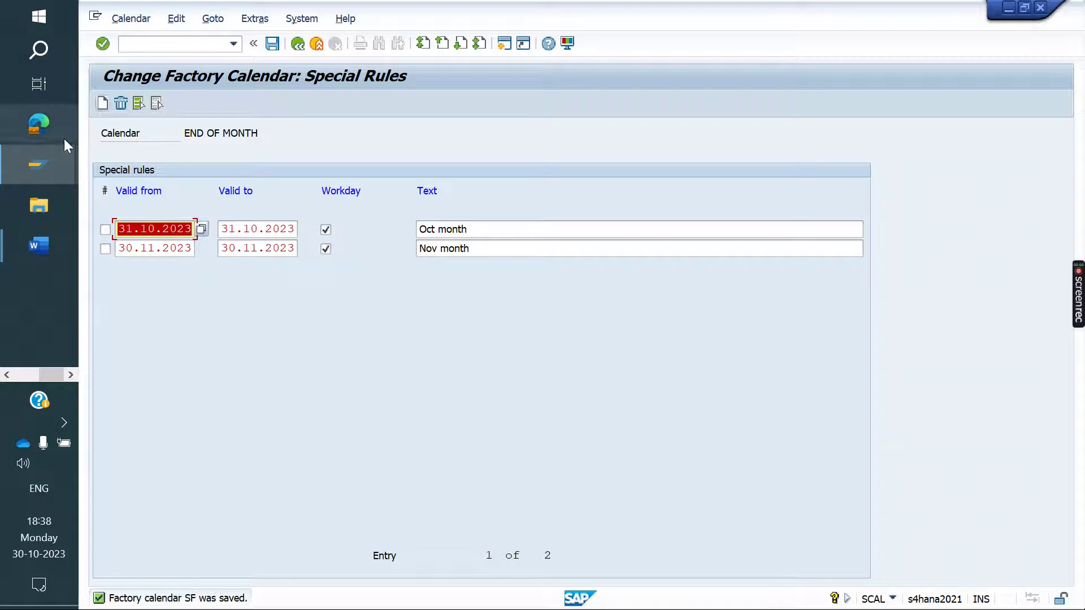
- Open the customer's billing data for sales organization SM10 in the business partner transaction BP
{"action": "mouse_move", "coordinate": [41, 158]}
{"action": "left_click", "coordinate": [181, 235]}
{"action": "left_click", "coordinate": [158, 40]}
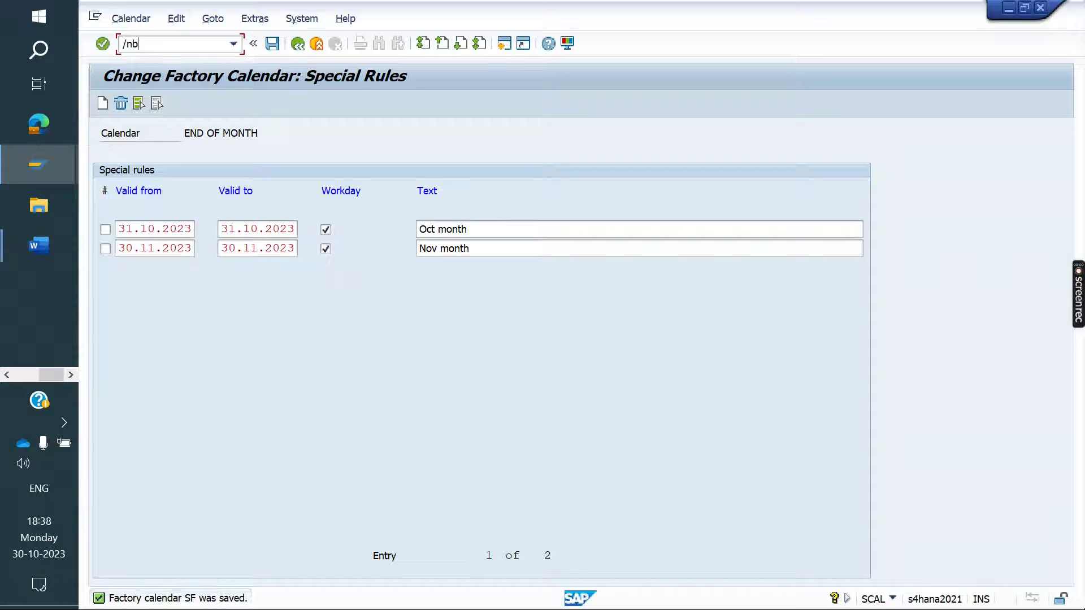
{"action": "key", "text": "Return"}
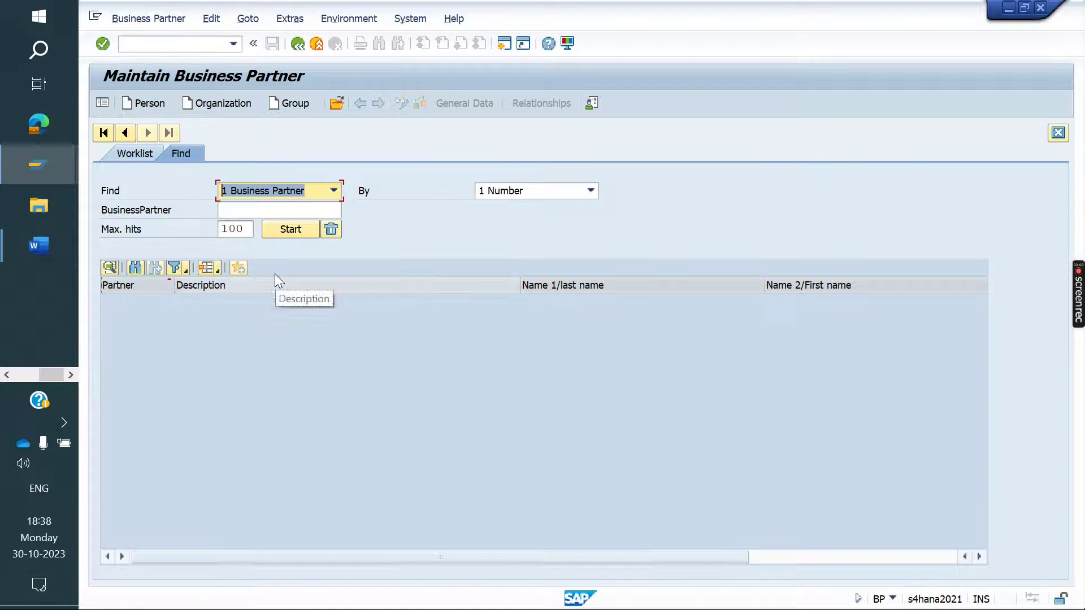
{"action": "left_click", "coordinate": [336, 104]}
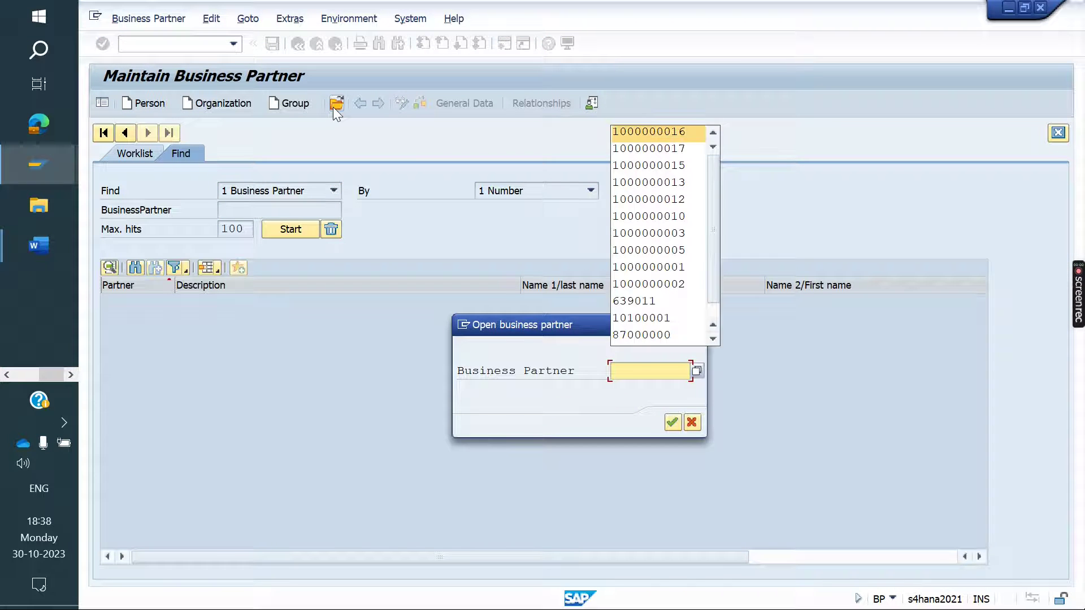
{"action": "key", "text": "Return"}
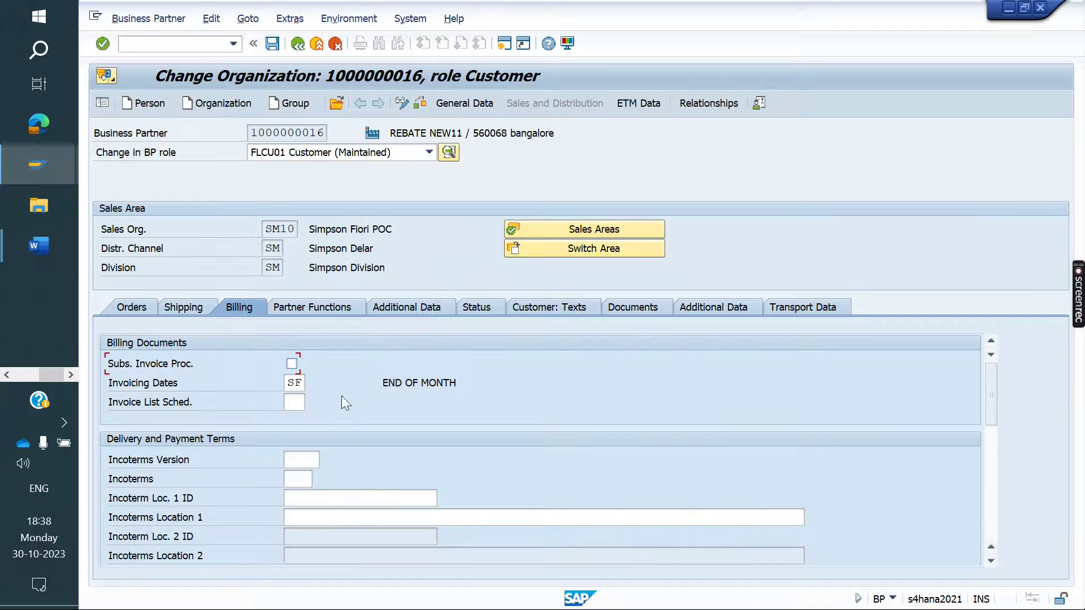
- Set the customer's invoice list schedule to factory calendar SF and save the business partner
{"action": "left_click", "coordinate": [292, 405]}
{"action": "type", "text": "sf"}
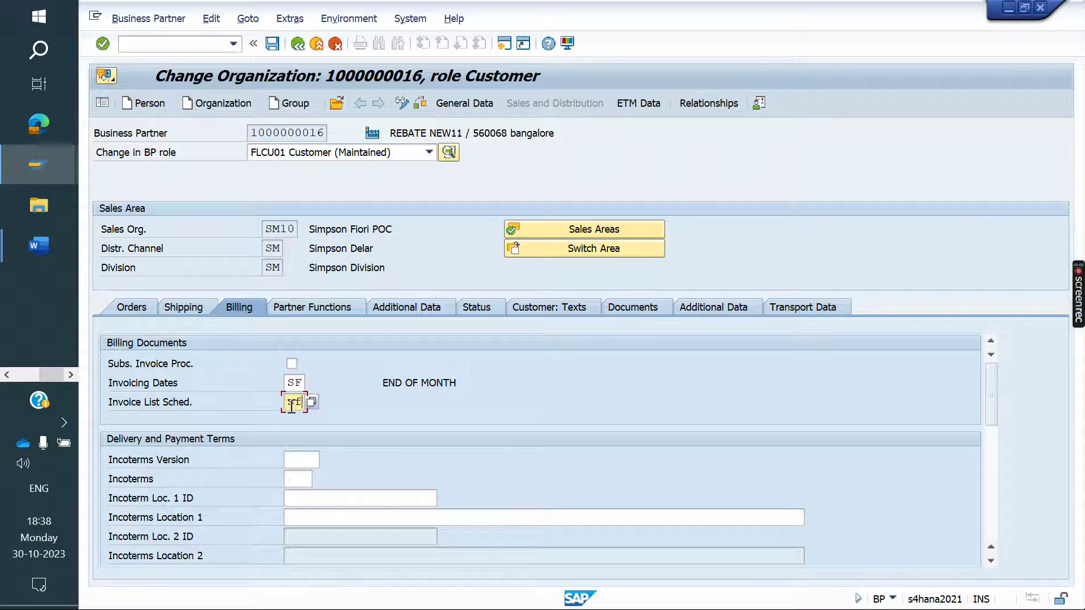
{"action": "key", "text": "Return"}
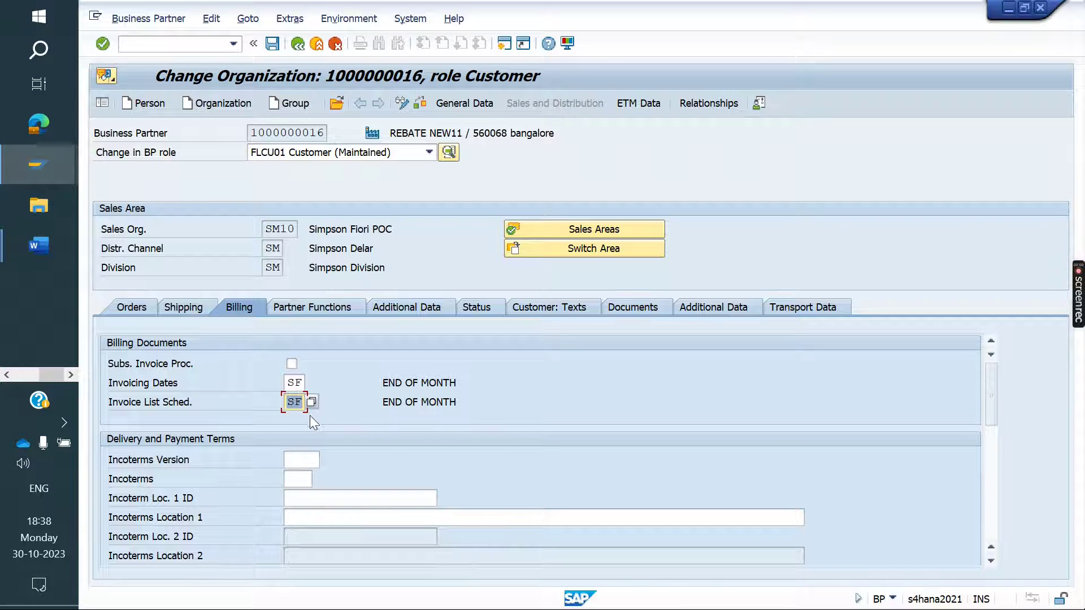
{"action": "left_click", "coordinate": [273, 44]}
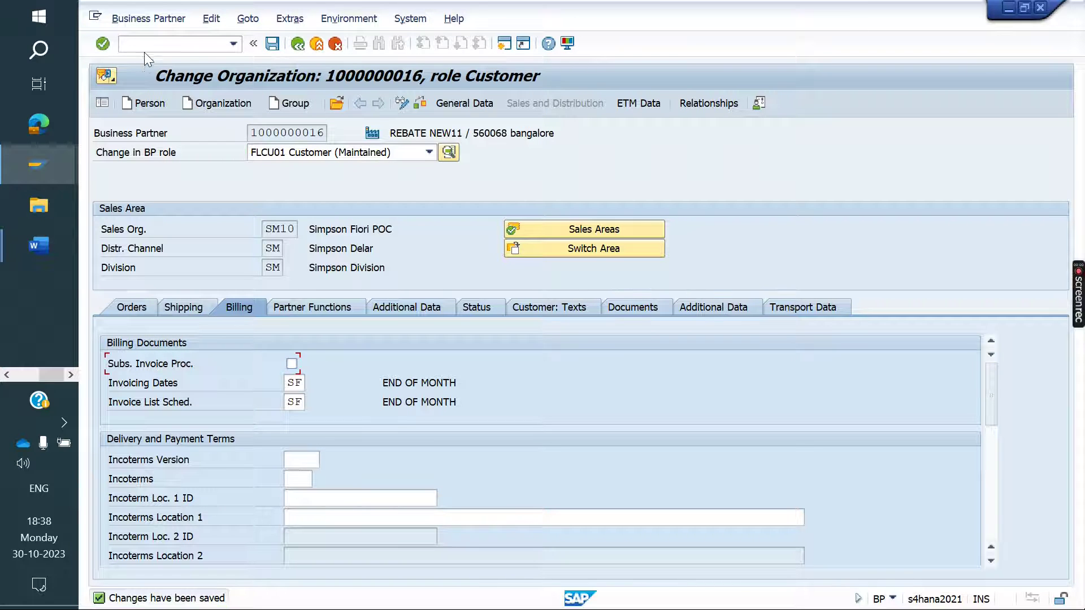
- Switch to the accounting document session, start a new Simpson order with transaction VA01, and enter the same customer as sold-to party
{"action": "mouse_move", "coordinate": [29, 165]}
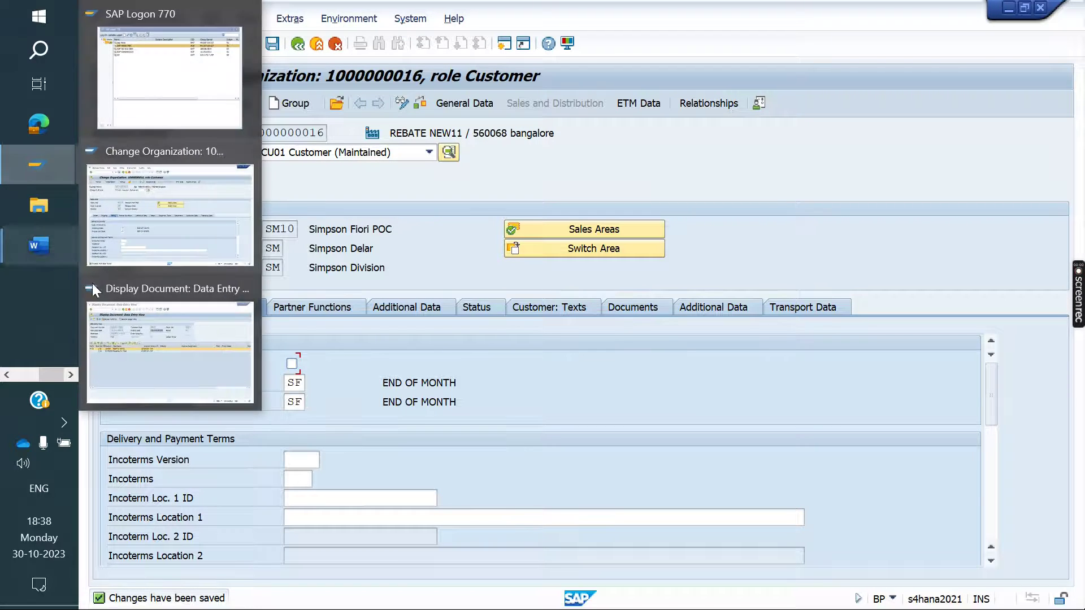
{"action": "left_click", "coordinate": [167, 336]}
{"action": "left_click", "coordinate": [154, 51]}
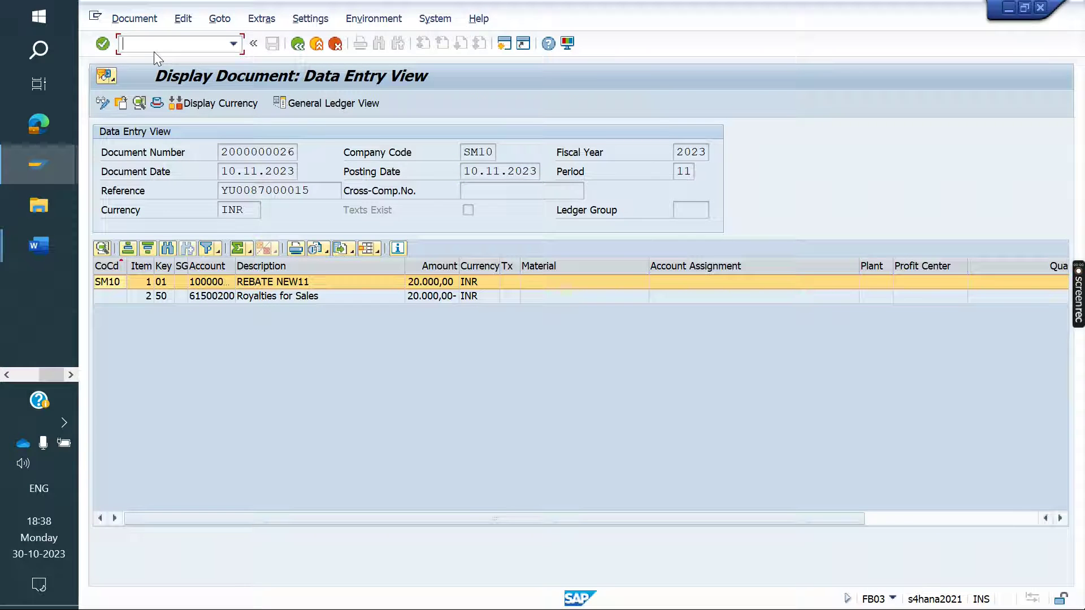
{"action": "type", "text": "/nva01"}
{"action": "key", "text": "Return"}
{"action": "key", "text": "Return"}
{"action": "key", "text": "Down"}
{"action": "key", "text": "Return"}
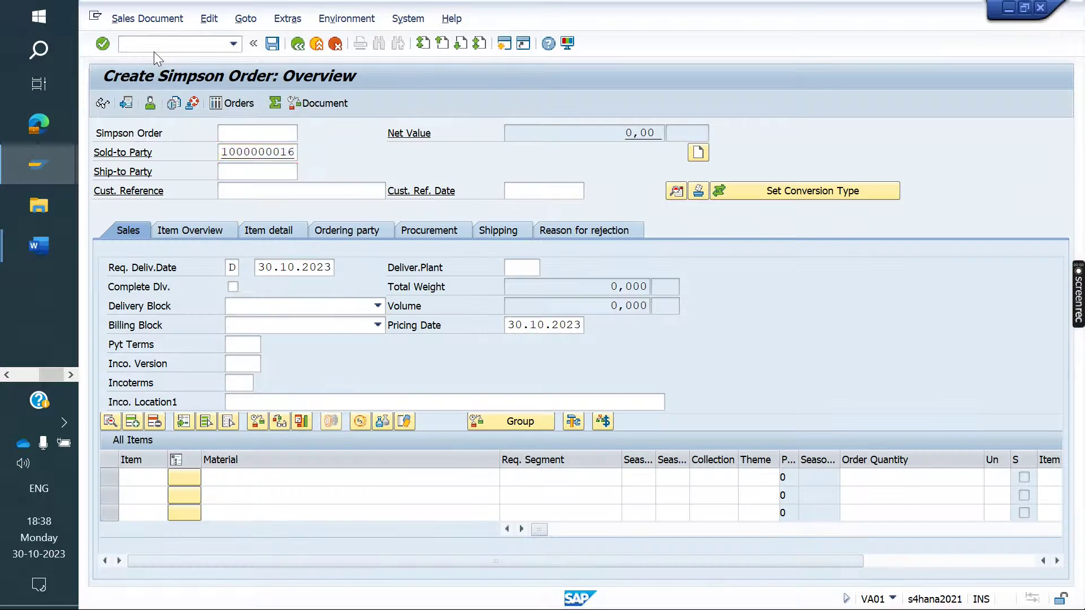
- Enter invoice1 as the order's customer reference and set the payment terms to 0001
{"action": "key", "text": "Return"}
{"action": "type", "text": "invoic"}
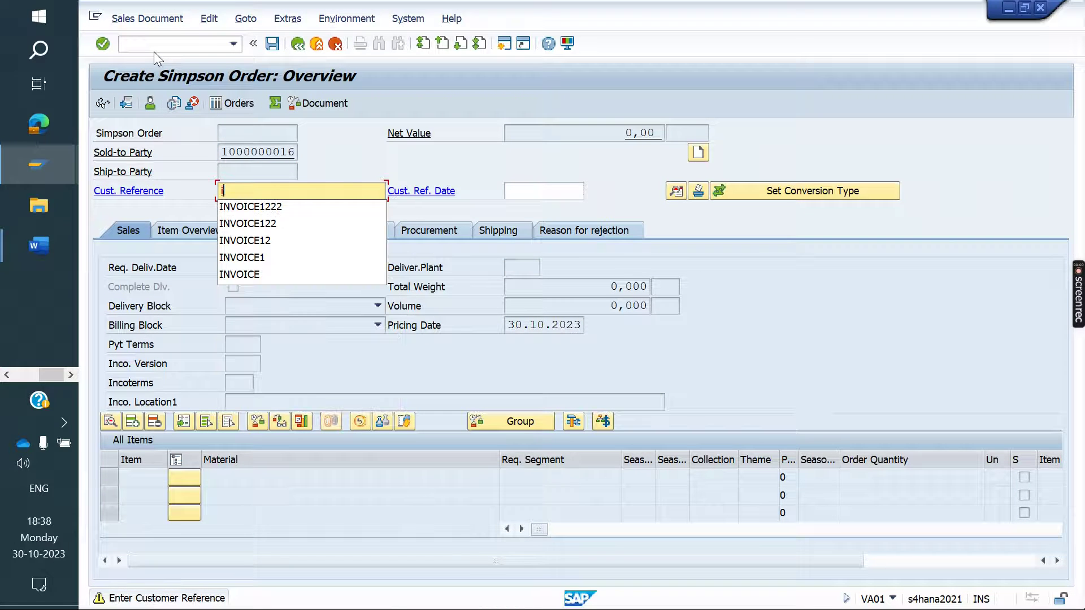
{"action": "type", "text": "e1"}
{"action": "key", "text": "Return"}
{"action": "key", "text": "Down"}
{"action": "key", "text": "Return"}
{"action": "key", "text": "Tab"}
- Set the order's Incoterms to CIF with bangalore as the first Incoterms location
{"action": "key", "text": "Tab"}
{"action": "key", "text": "Down"}
{"action": "key", "text": "Return"}
{"action": "key", "text": "Tab"}
{"action": "type", "text": "bangalore"}
{"action": "key", "text": "Return"}
- Add material 1000102 to the new order with an order quantity of 2
{"action": "key", "text": "Return"}
{"action": "key", "text": "Down"}
{"action": "key", "text": "Down"}
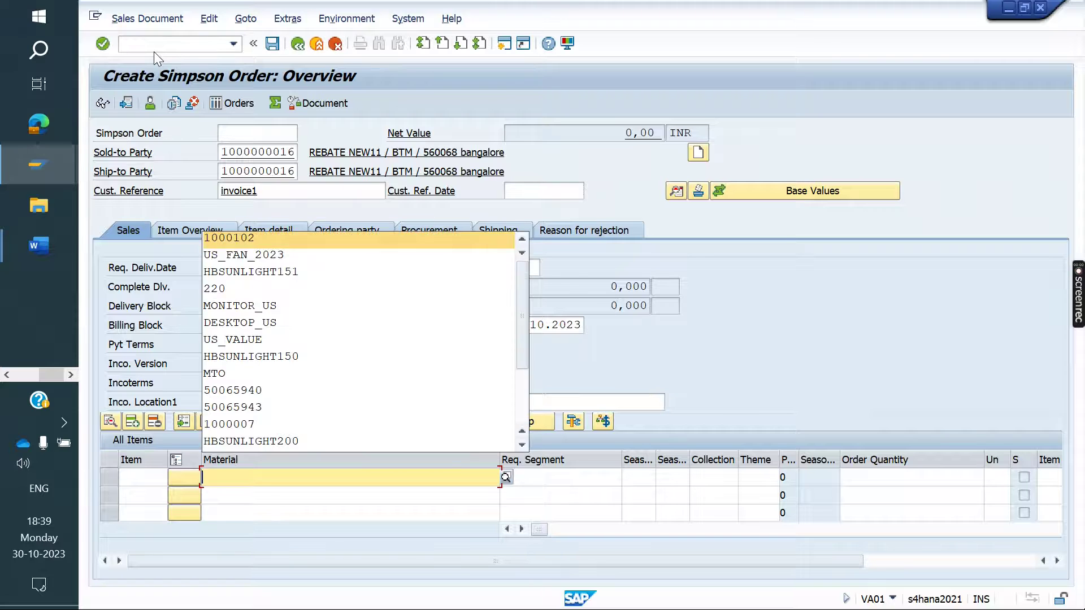
{"action": "key", "text": "Return"}
{"action": "key", "text": "Return"}
{"action": "type", "text": "2"}
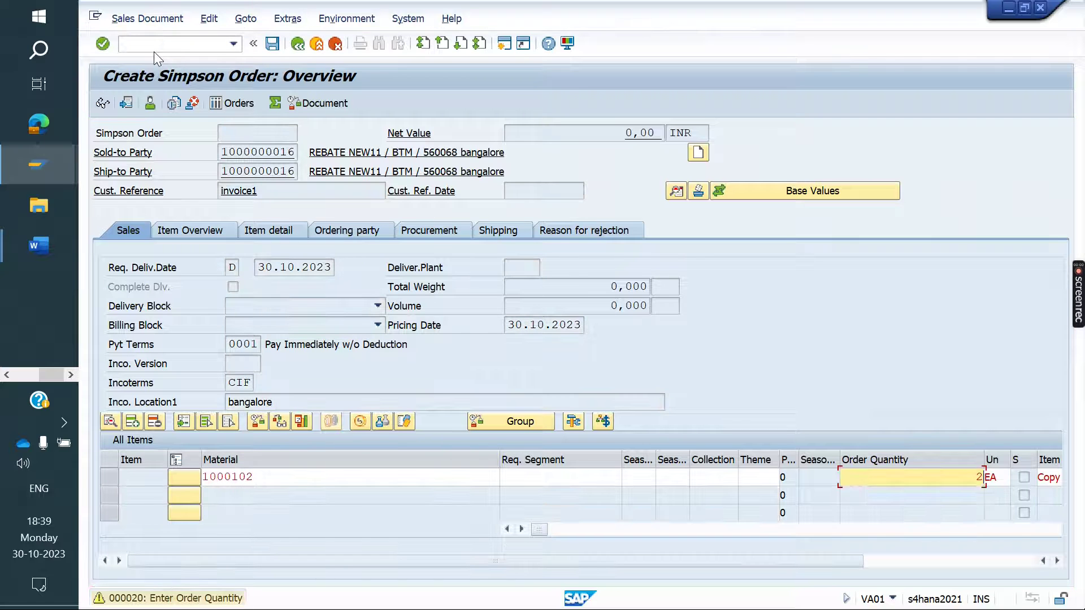
{"action": "key", "text": "Return"}
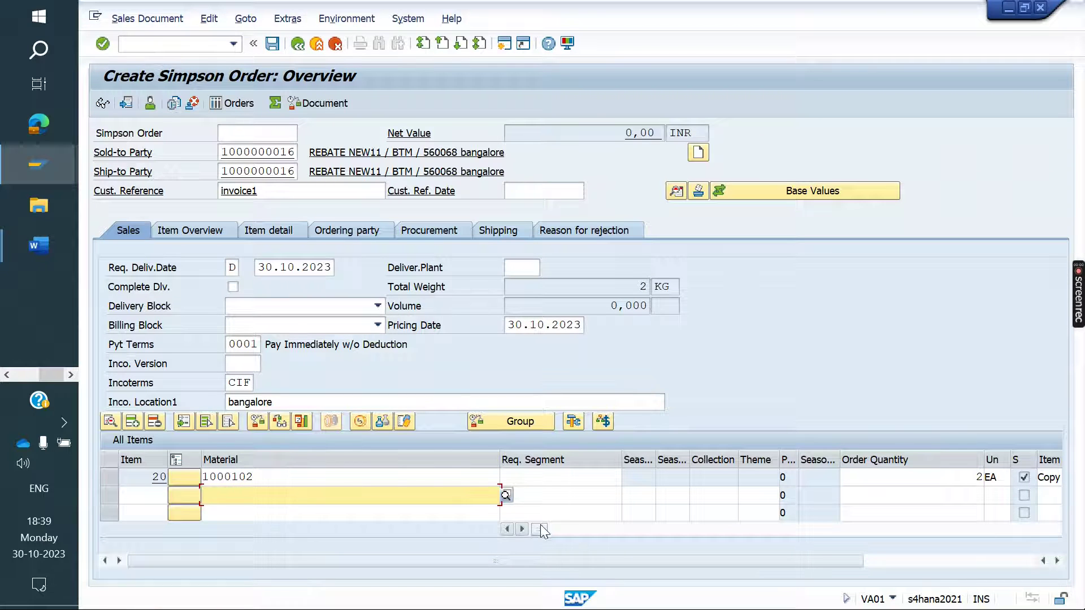
- Assign plant SM10 to the item with material 1000102 in the order
{"action": "left_click_drag", "start_coordinate": [546, 529], "coordinate": [783, 514]}
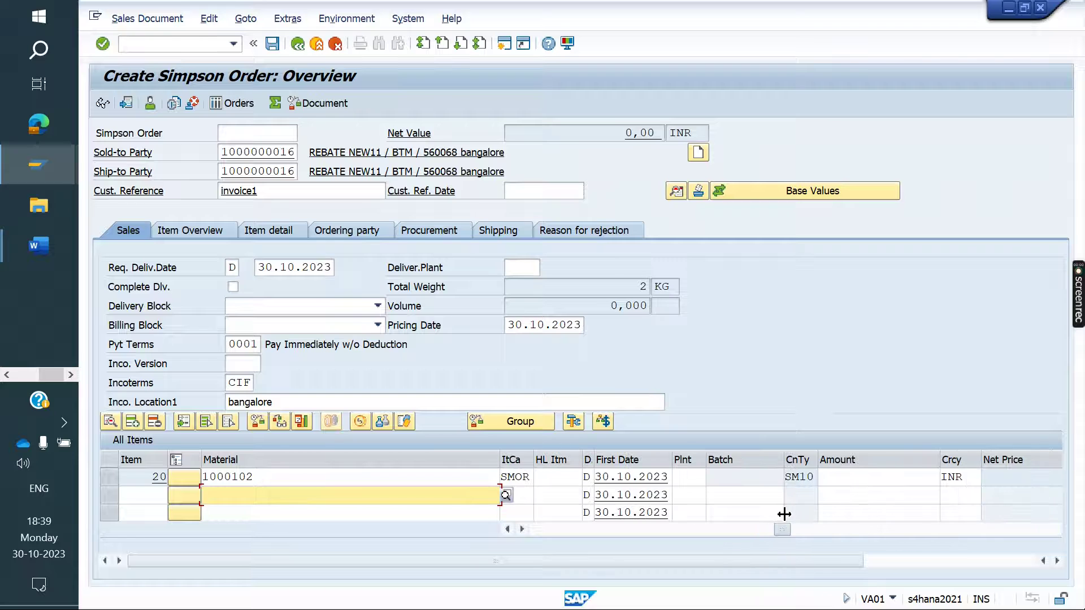
{"action": "left_click", "coordinate": [695, 477]}
{"action": "type", "text": "sm10"}
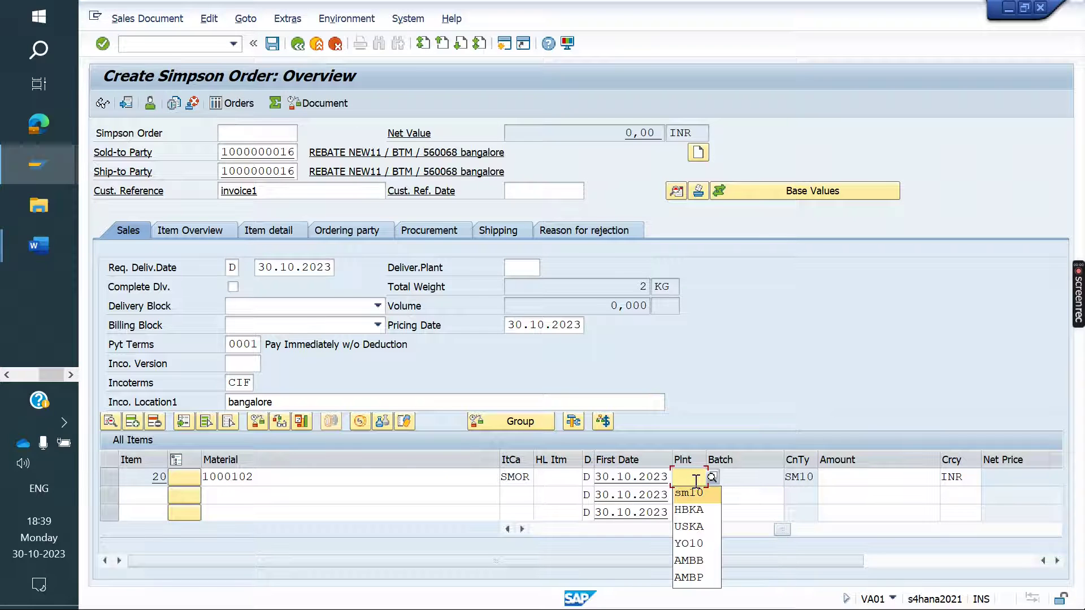
{"action": "key", "text": "Return"}
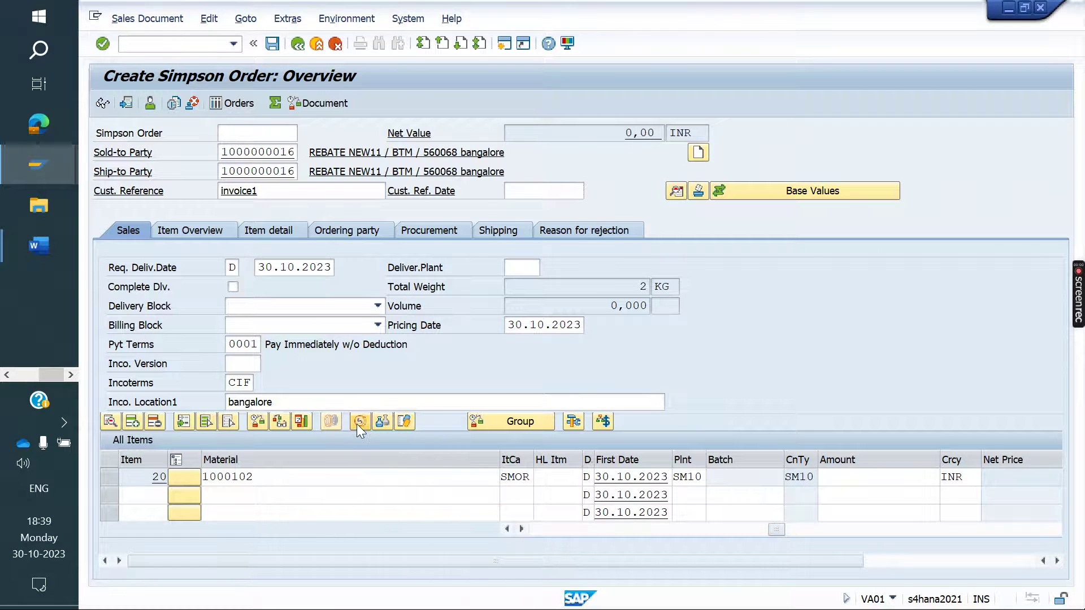
- Add condition type SM10 with an amount of 10000 INR to the item's pricing and return to the order overview
{"action": "left_click", "coordinate": [359, 422]}
{"action": "type", "text": "sm10"}
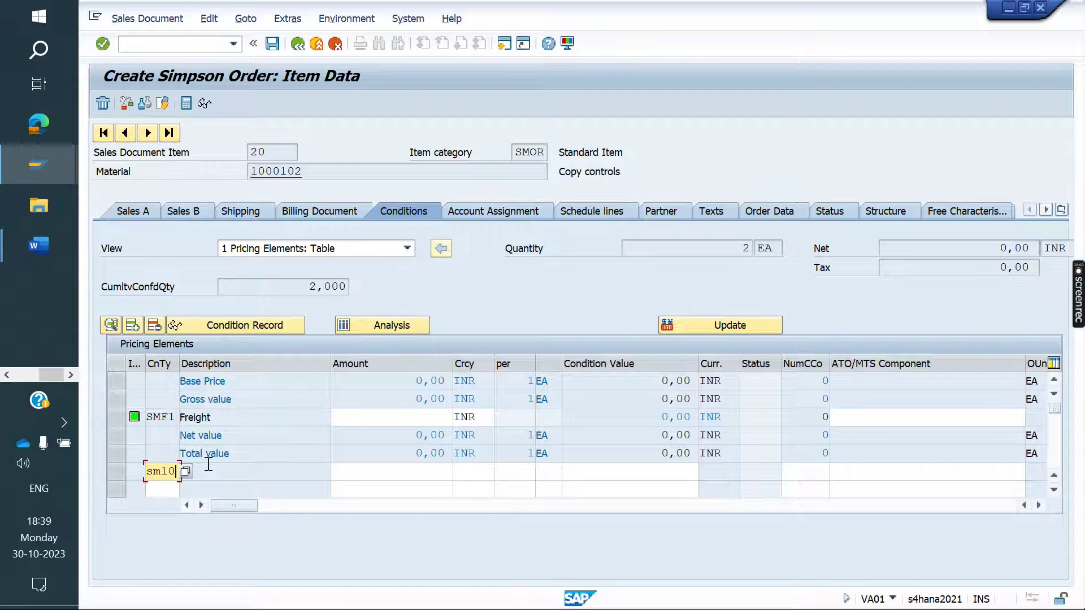
{"action": "key", "text": "Tab"}
{"action": "key", "text": "Down"}
{"action": "key", "text": "Return"}
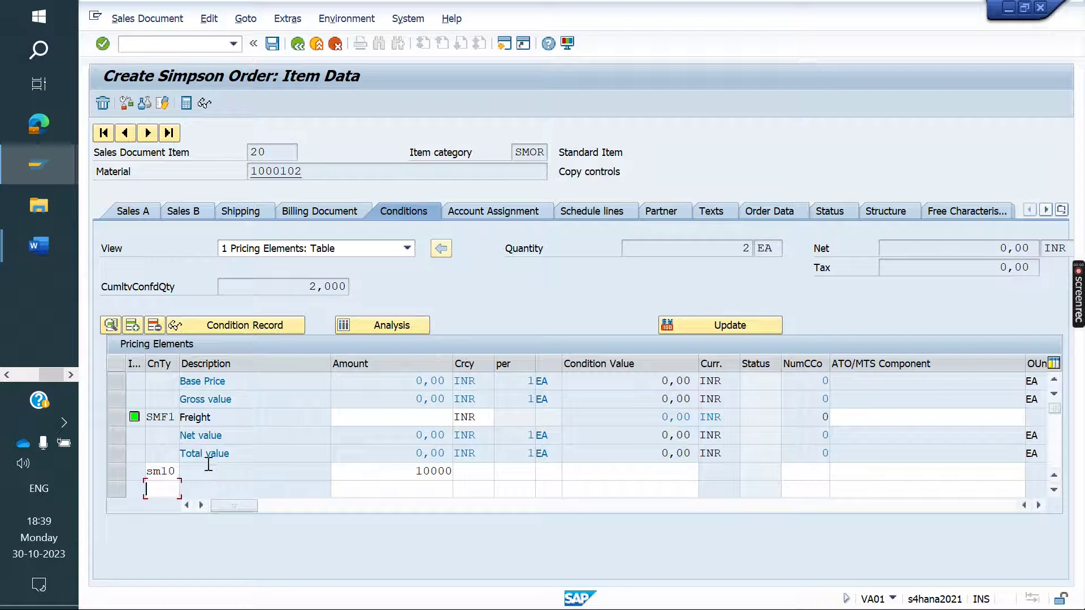
{"action": "key", "text": "Return"}
{"action": "left_click", "coordinate": [298, 43]}
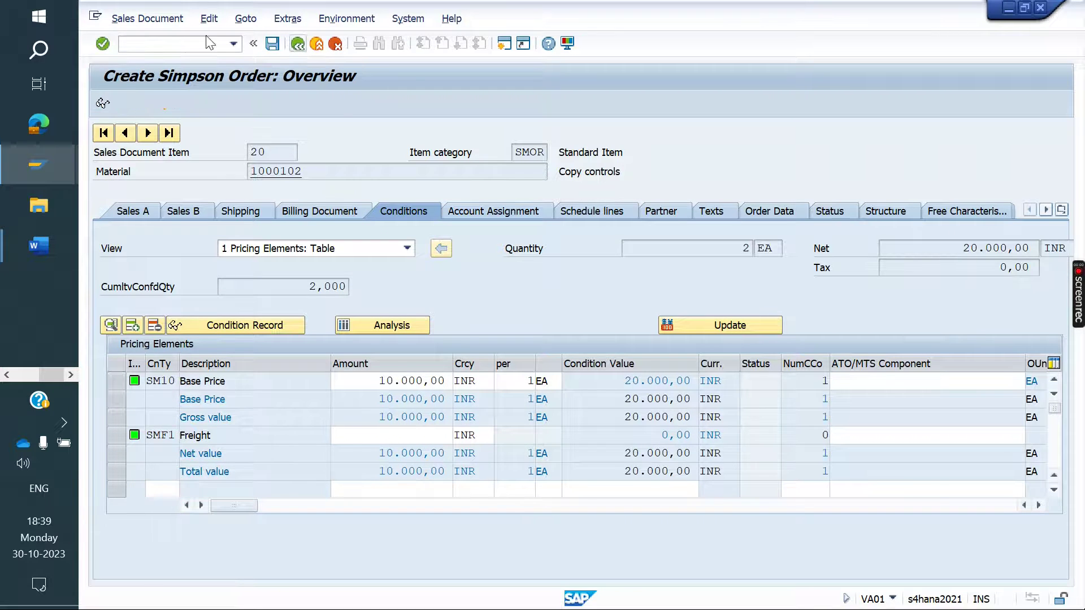
- Create the outbound delivery directly from the order and set the item's storage location to FG01
{"action": "left_click", "coordinate": [161, 21]}
{"action": "left_click", "coordinate": [172, 168]}
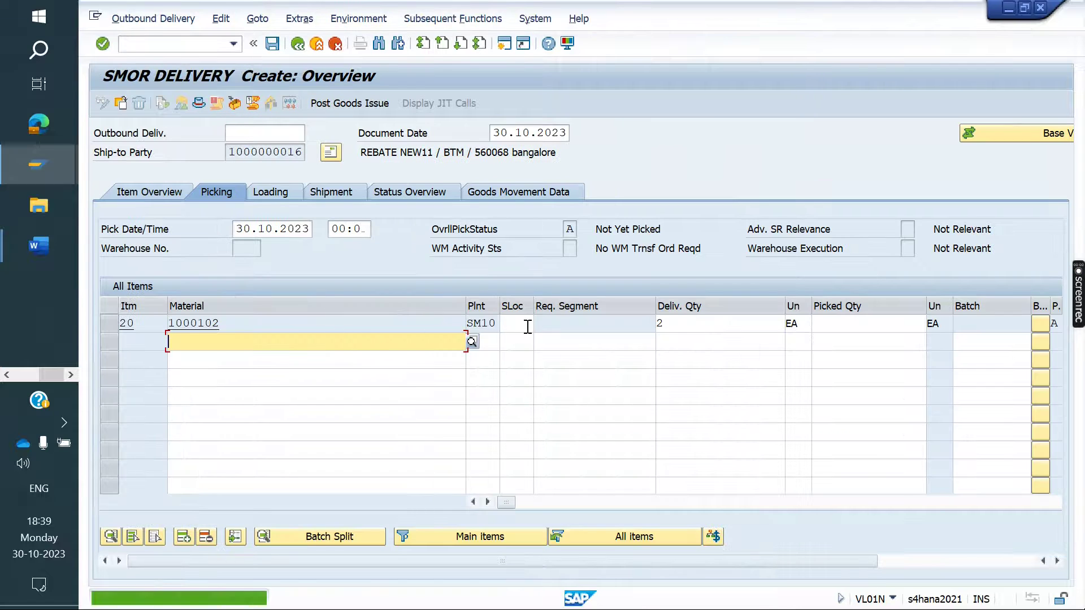
{"action": "left_click", "coordinate": [525, 323]}
{"action": "key", "text": "Down"}
{"action": "key", "text": "Return"}
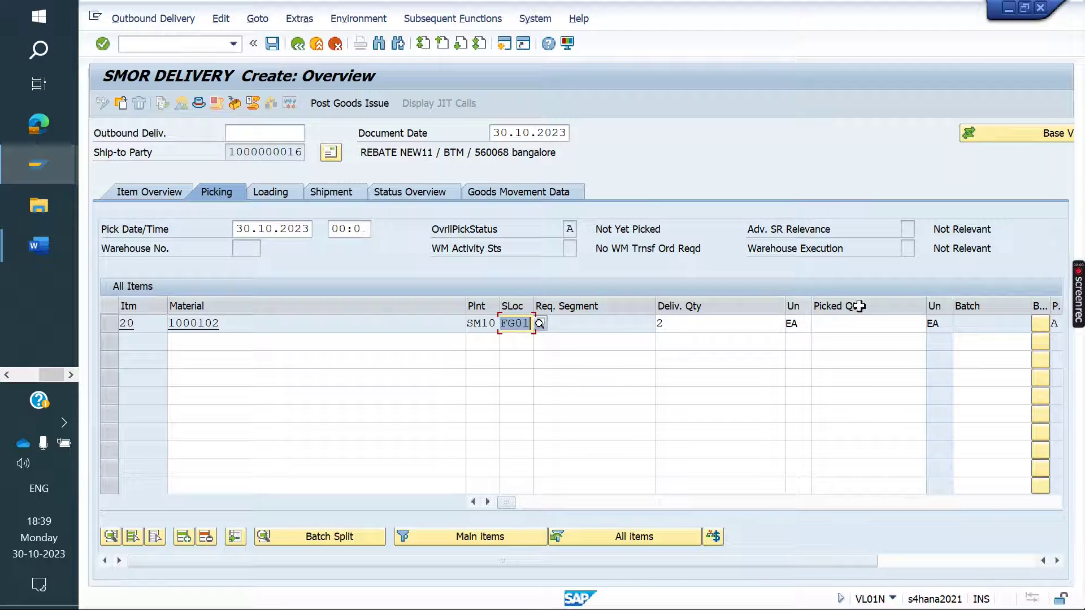
- Set the delivery item's picked quantity to 2 and post the goods issue
{"action": "left_click", "coordinate": [856, 331]}
{"action": "type", "text": "2"}
{"action": "key", "text": "Return"}
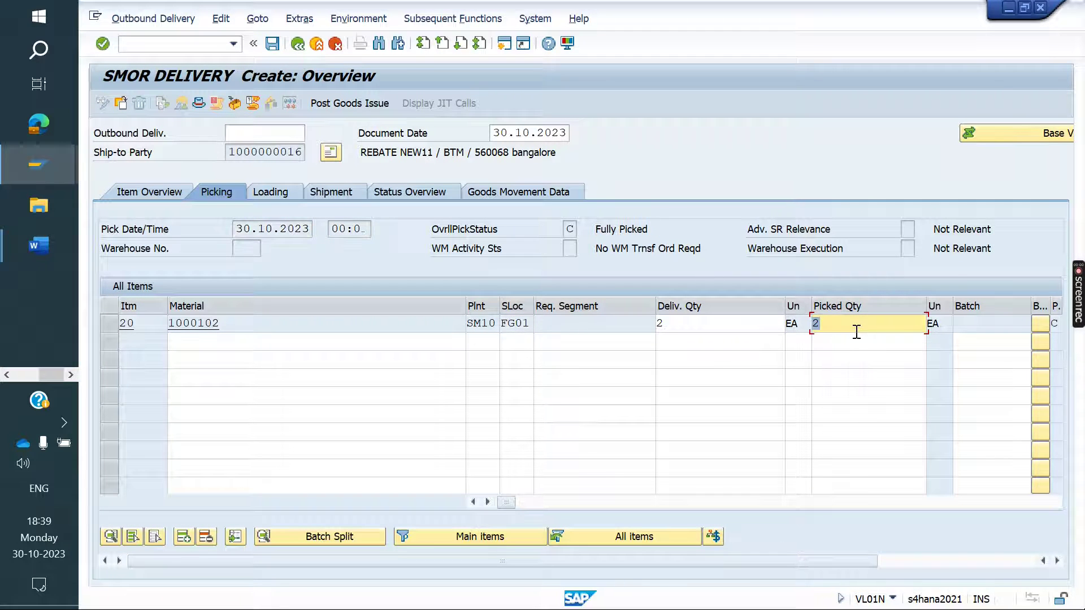
{"action": "left_click", "coordinate": [335, 106]}
{"action": "key", "text": "ctrl+s"}
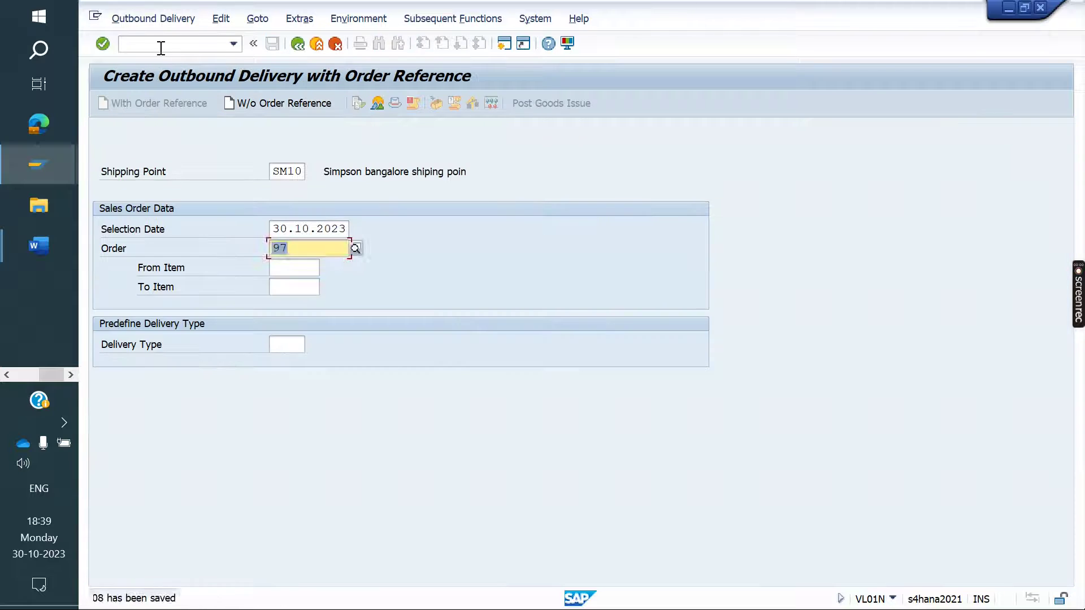
- Create the invoice for the delivery with transaction VF01, check its billing date, and save it
{"action": "left_click", "coordinate": [160, 44]}
{"action": "type", "text": "/nvf01"}
{"action": "key", "text": "Return"}
{"action": "key", "text": "Return"}
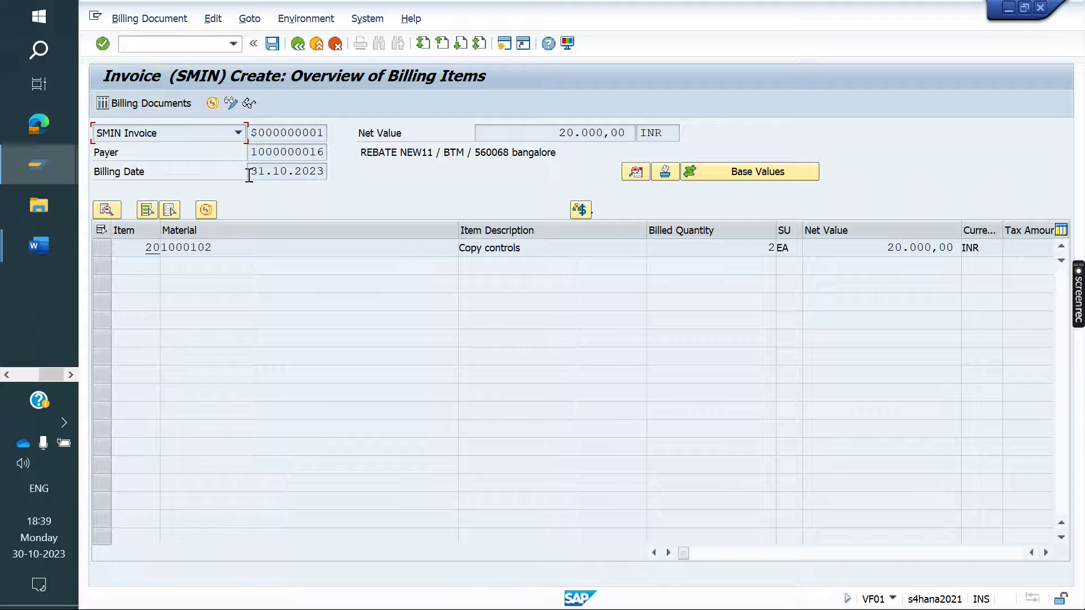
{"action": "left_click_drag", "start_coordinate": [251, 171], "coordinate": [373, 189]}
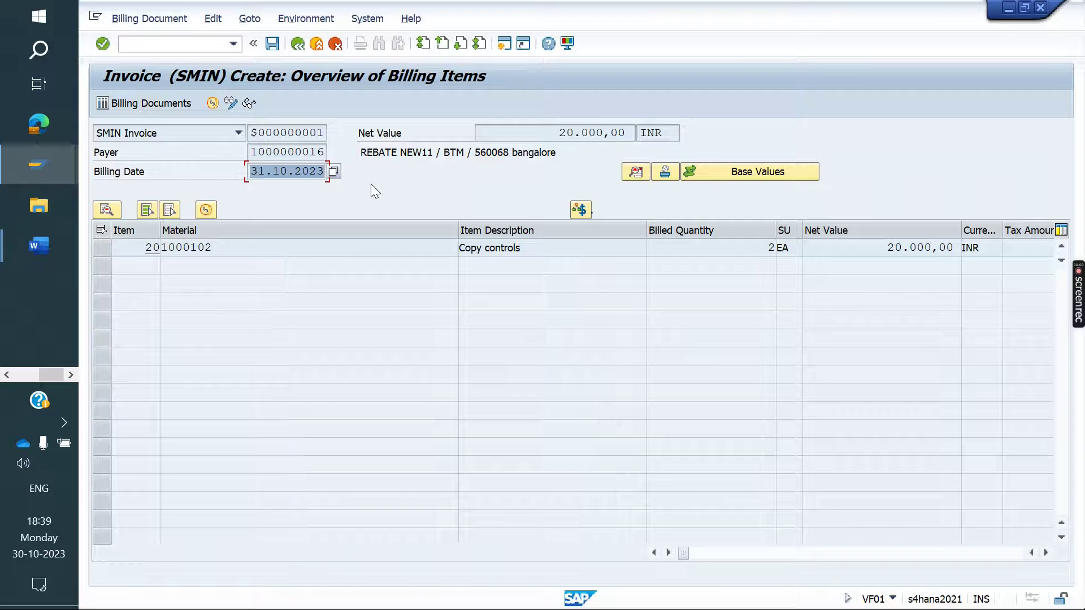
{"action": "left_click", "coordinate": [273, 49]}
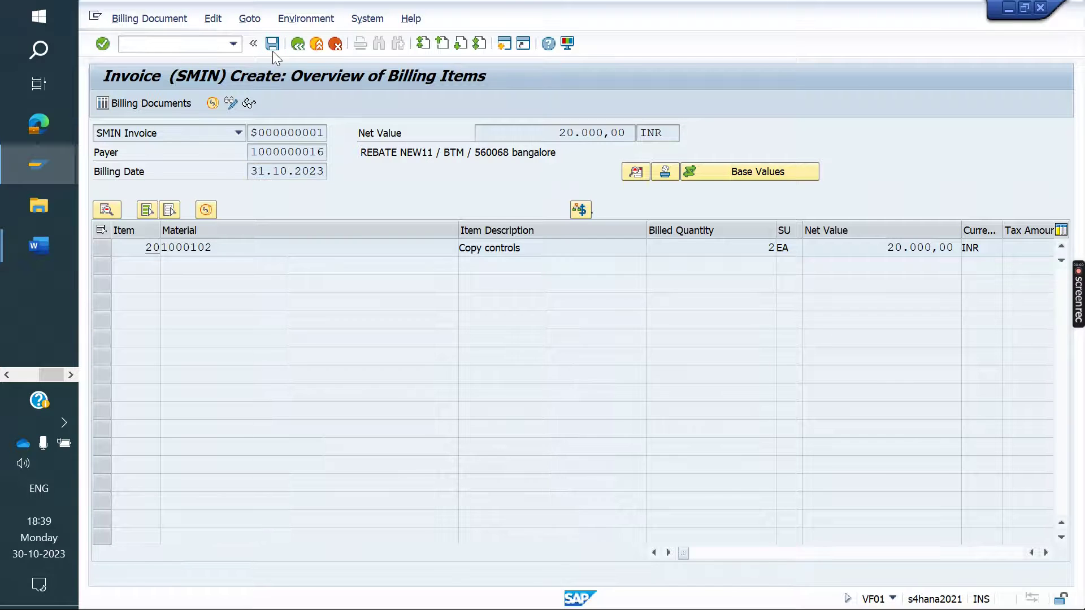
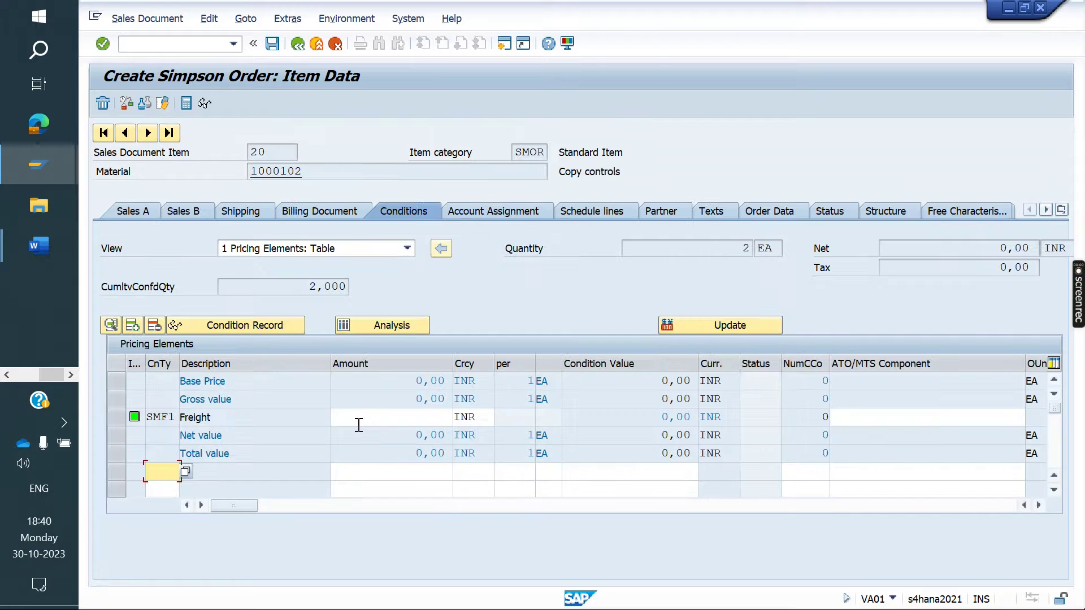
- Price the INVOICE2 order's item with condition type SM10 at 10000 INR and return to the order overview
{"action": "type", "text": "sm10"}
{"action": "key", "text": "Tab"}
{"action": "key", "text": "Down"}
{"action": "key", "text": "Return"}
{"action": "key", "text": "Return"}
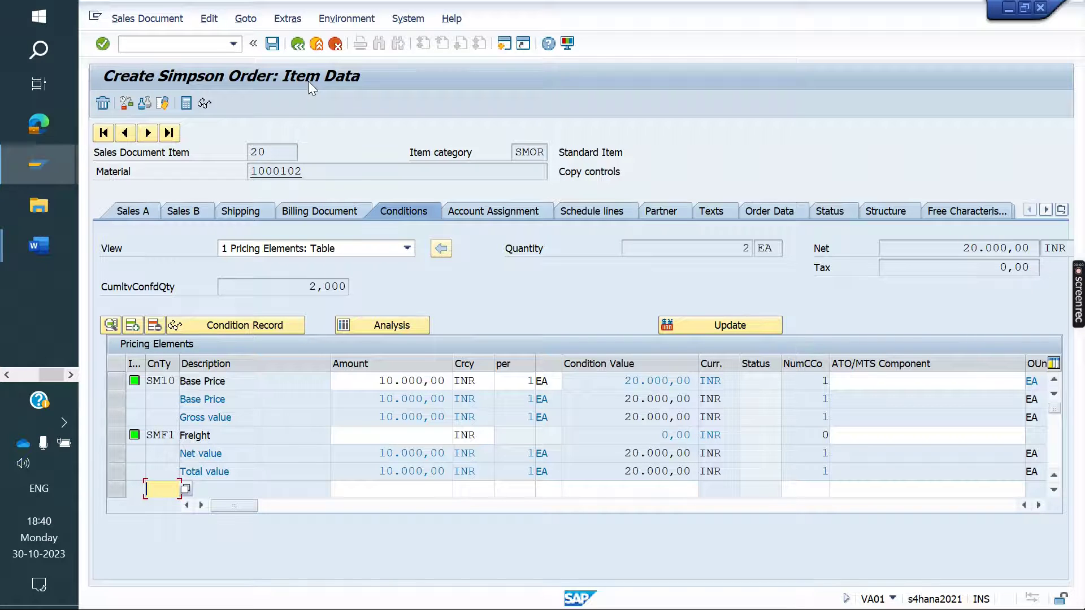
{"action": "left_click", "coordinate": [300, 47]}
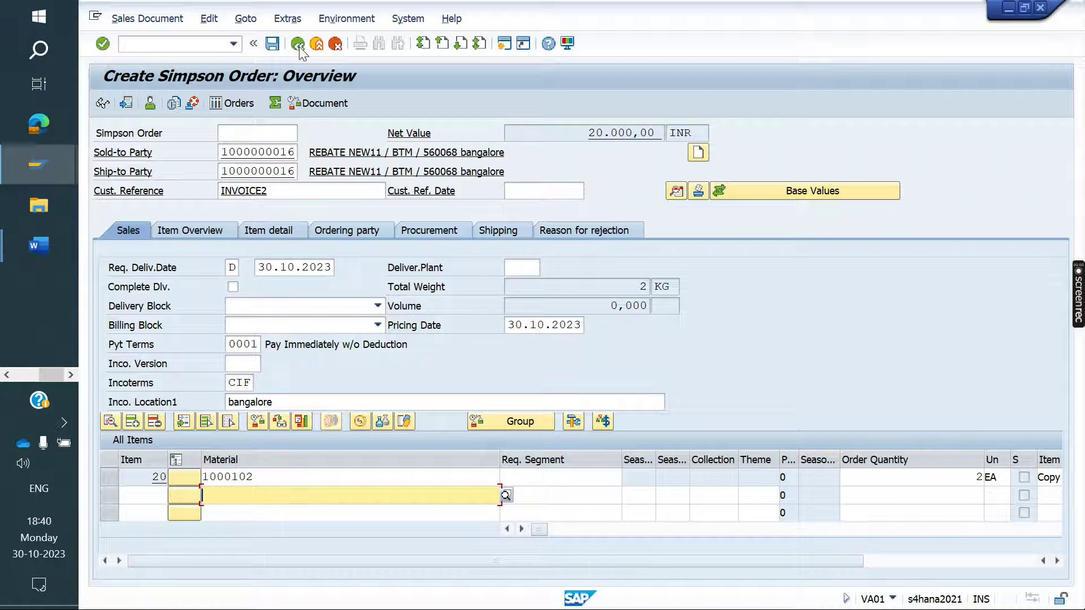
- Create the outbound delivery for the INVOICE2 order and assign storage location FG01 to its item
{"action": "left_click", "coordinate": [147, 18]}
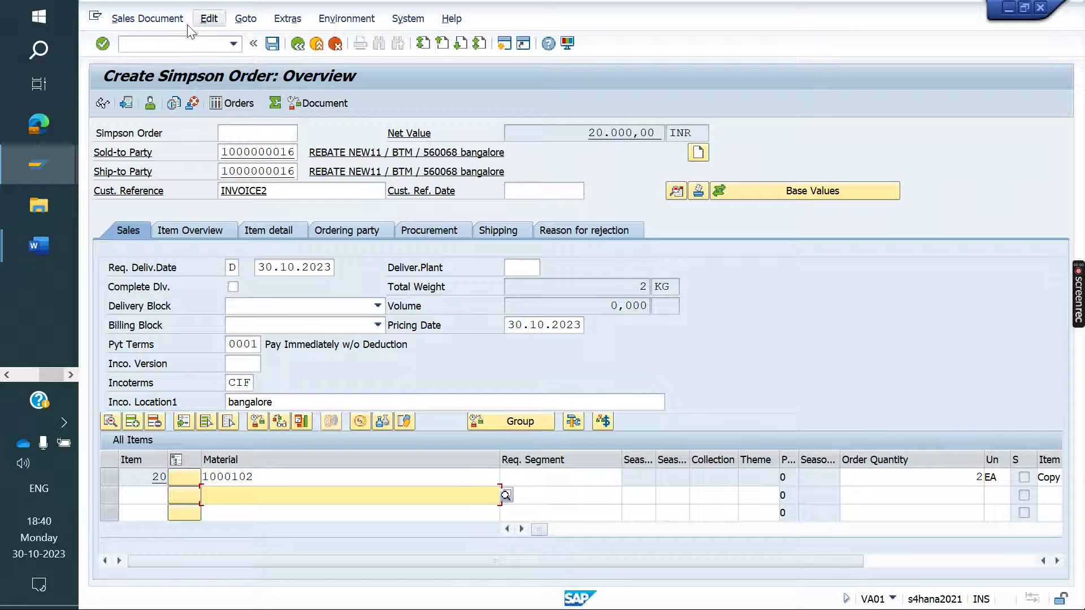
{"action": "left_click", "coordinate": [175, 168]}
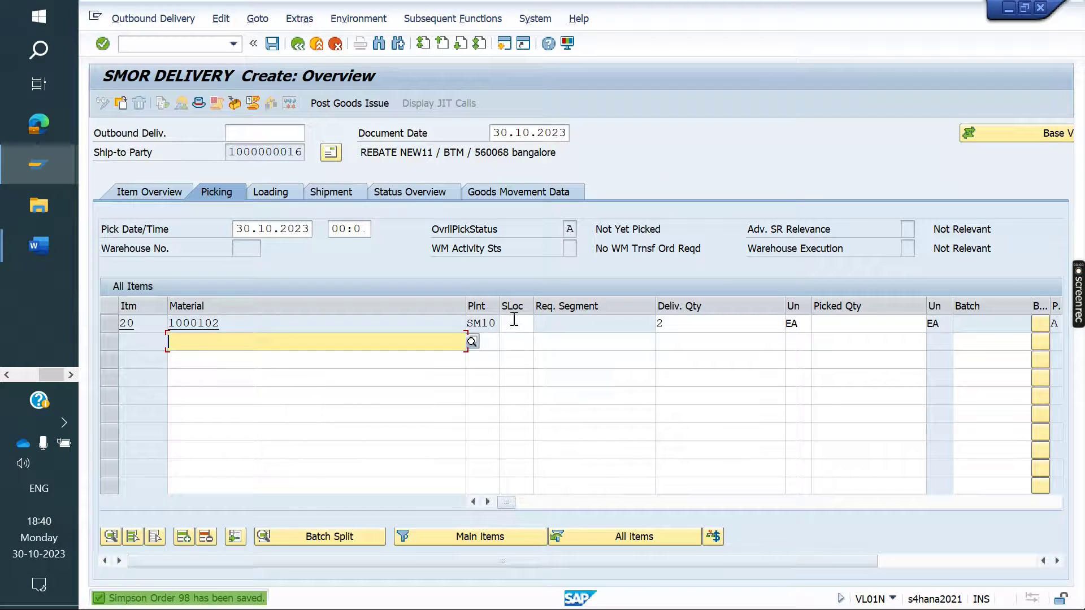
{"action": "left_click", "coordinate": [511, 318]}
{"action": "key", "text": "Down"}
{"action": "key", "text": "Return"}
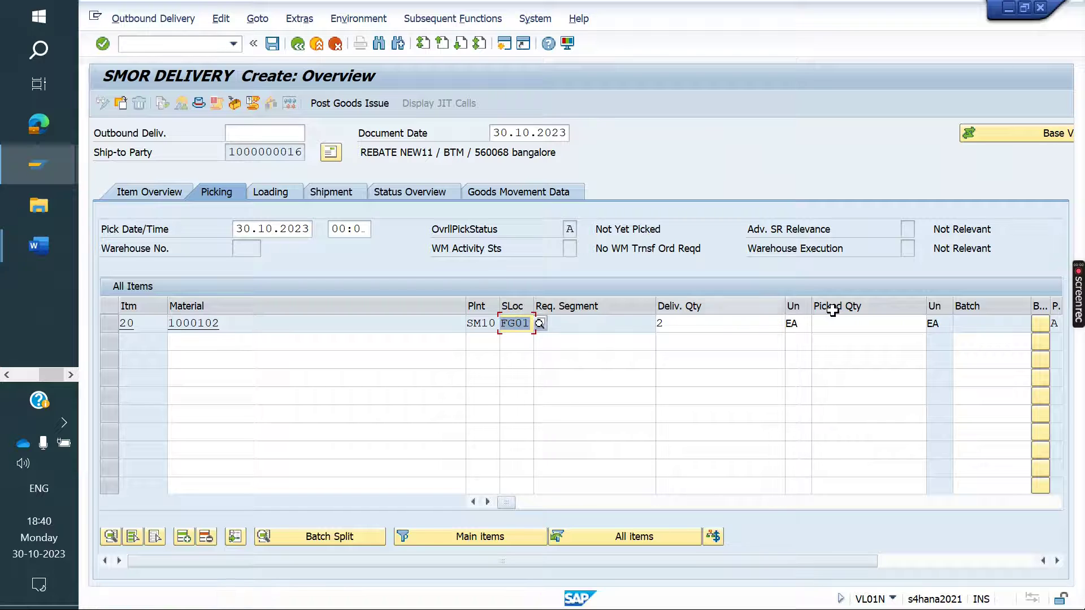
- Enter a picked quantity of 2 for the second delivery and post its goods issue
{"action": "left_click", "coordinate": [850, 322]}
{"action": "type", "text": "2"}
{"action": "key", "text": "Return"}
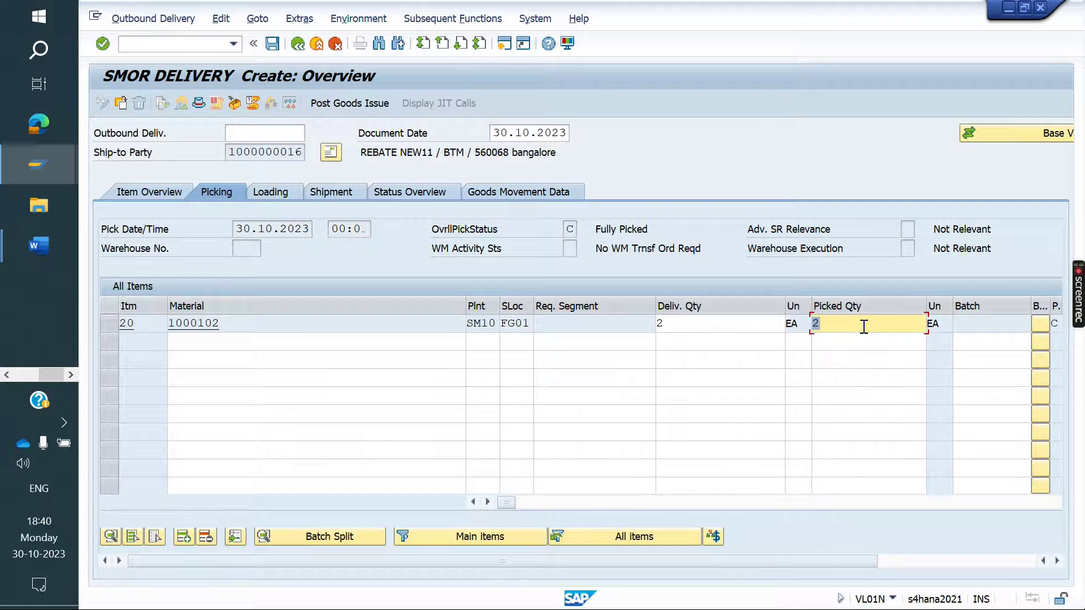
{"action": "left_click", "coordinate": [343, 105]}
- Create and save the second delivery's invoice with transaction VF01
{"action": "left_click", "coordinate": [155, 44]}
{"action": "type", "text": "/nvf01"}
{"action": "key", "text": "Return"}
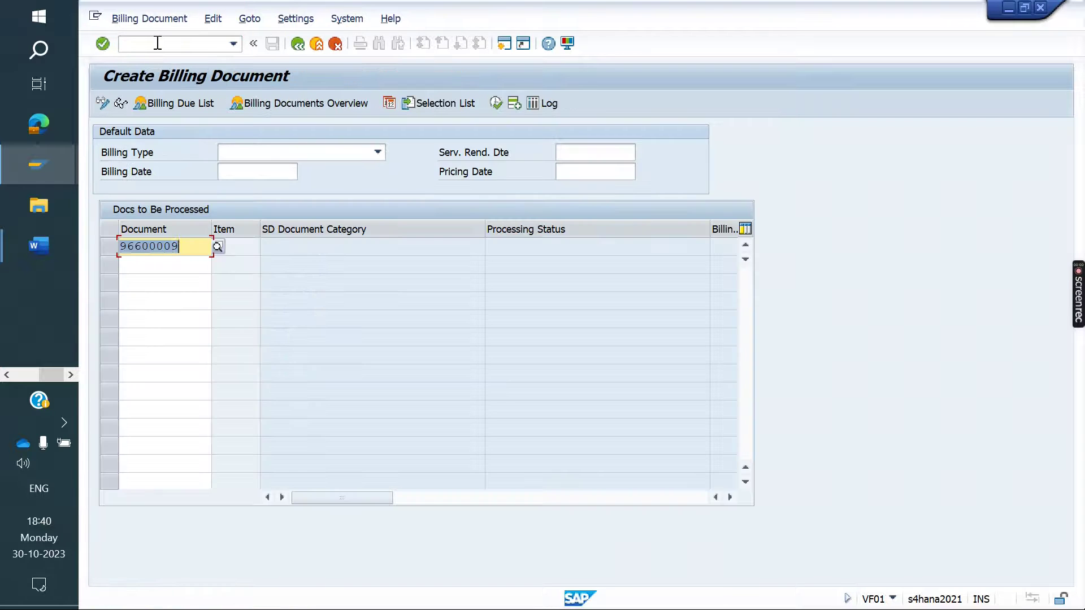
{"action": "key", "text": "Return"}
{"action": "left_click", "coordinate": [271, 45]}
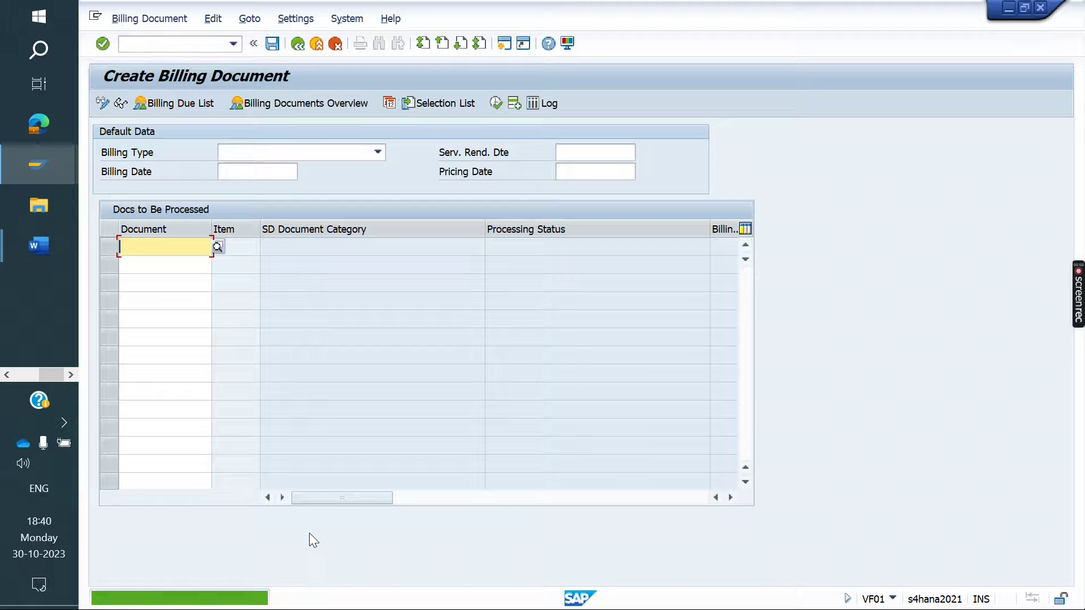
- Start another Simpson order with transaction VA01 and enter the same customer as sold-to party
{"action": "left_click", "coordinate": [154, 42]}
{"action": "type", "text": "/nva01"}
{"action": "key", "text": "Return"}
{"action": "key", "text": "Return"}
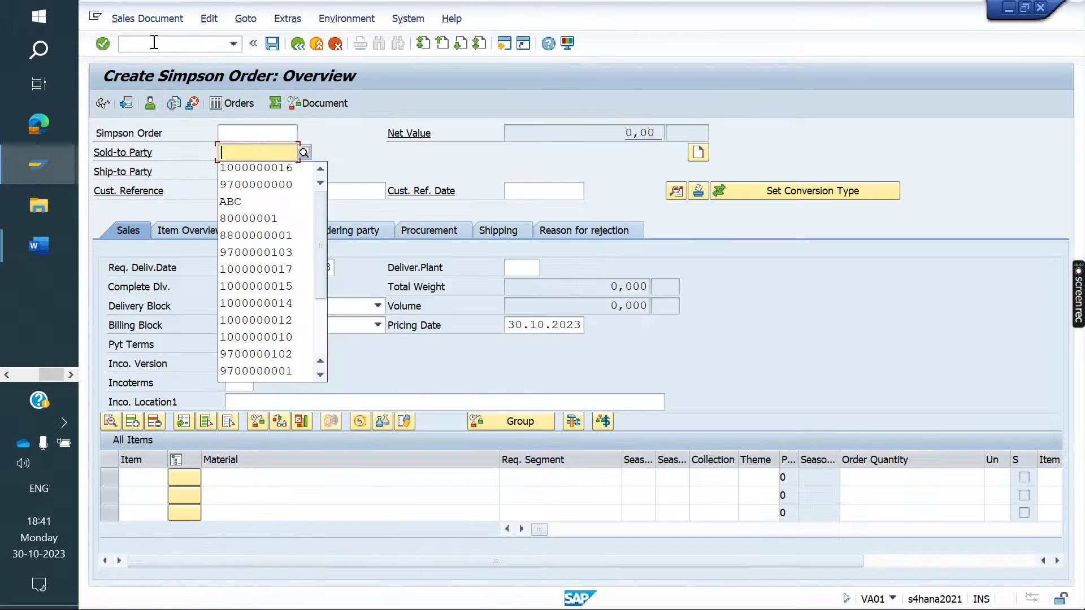
{"action": "key", "text": "Down"}
{"action": "key", "text": "Return"}
{"action": "key", "text": "Return"}
- Enter INVOICE3 as the order's customer reference and set the payment terms to 0001
{"action": "key", "text": "Down"}
{"action": "key", "text": "Return"}
{"action": "key", "text": "Down"}
{"action": "key", "text": "Return"}
{"action": "key", "text": "Return"}
{"action": "key", "text": "Down"}
{"action": "key", "text": "Down"}
{"action": "key", "text": "Return"}
- Set the third order's Incoterms to CIF with bangalore as the first Incoterms location
{"action": "key", "text": "Tab"}
{"action": "key", "text": "Tab"}
{"action": "key", "text": "Down"}
{"action": "key", "text": "Down"}
{"action": "key", "text": "Return"}
{"action": "key", "text": "Tab"}
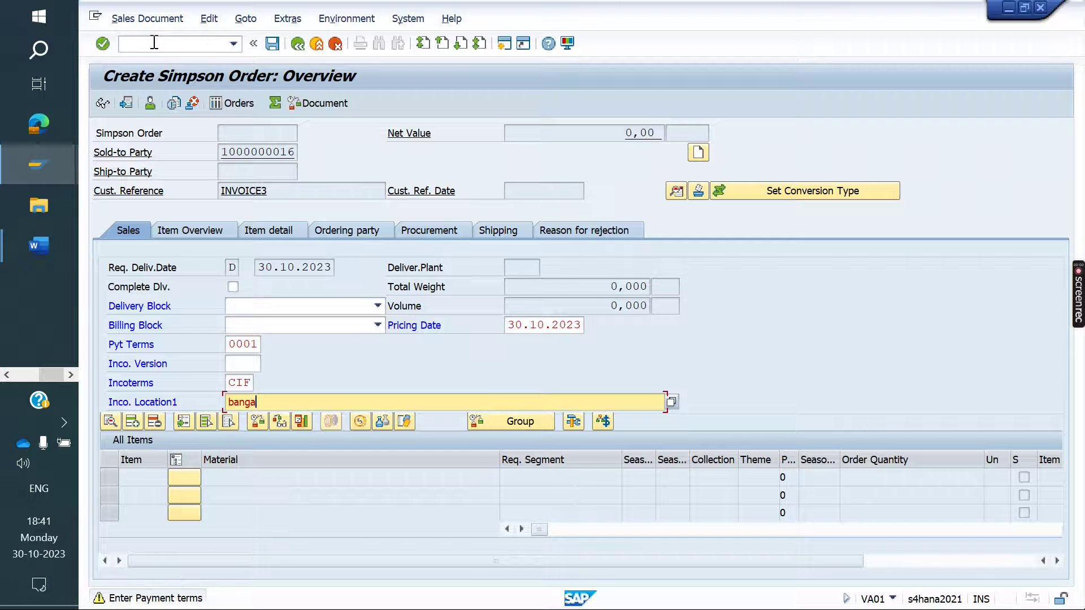
{"action": "key", "text": "Return"}
{"action": "key", "text": "Return"}
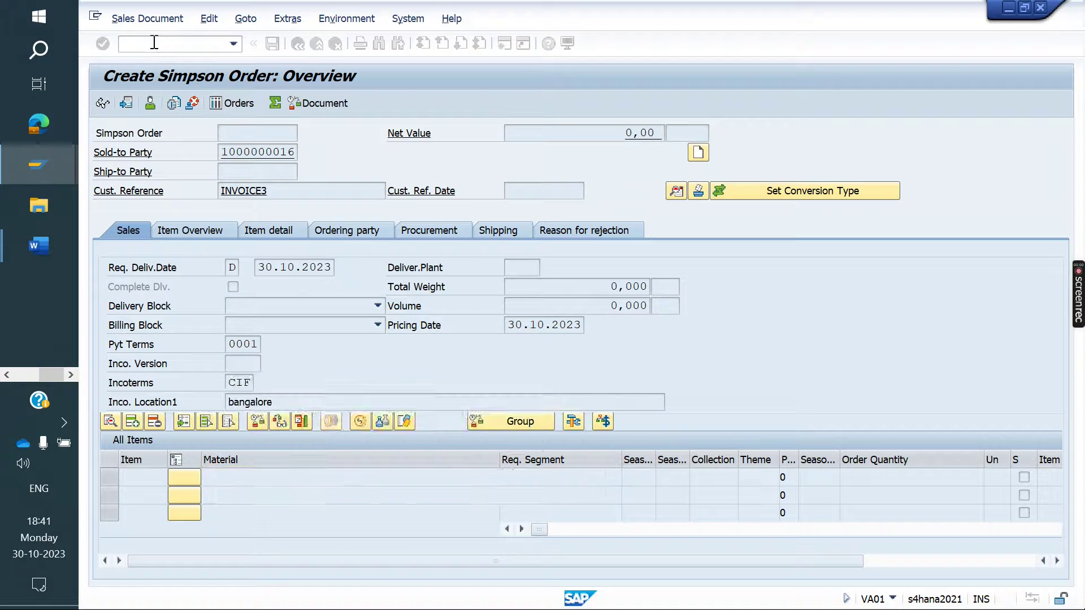
- Add material 1000102 to the INVOICE3 order with an order quantity of 3
{"action": "key", "text": "Down"}
{"action": "key", "text": "Return"}
{"action": "key", "text": "Return"}
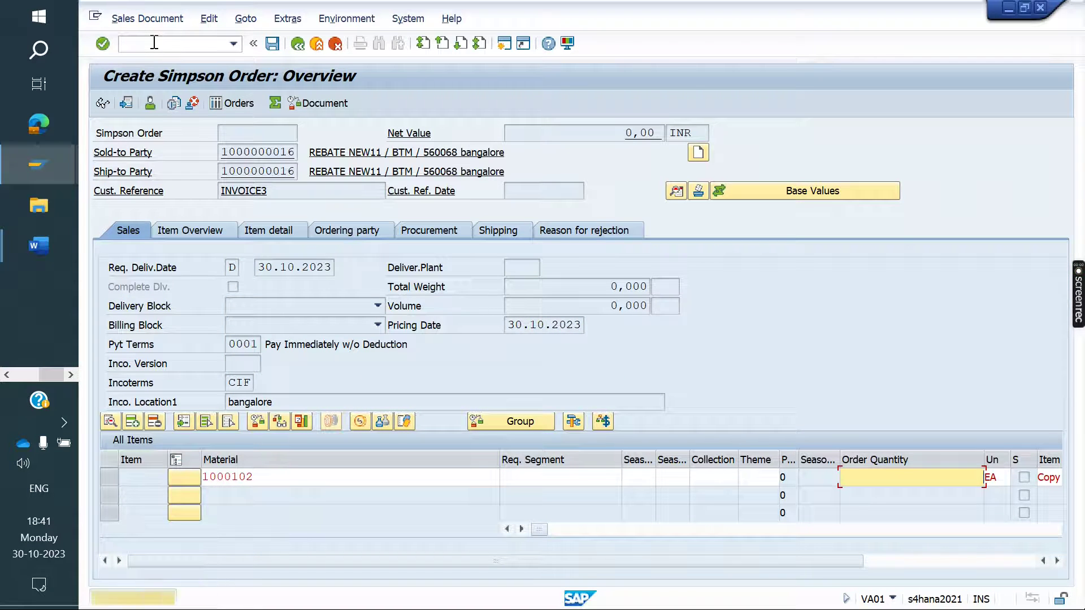
{"action": "type", "text": "3"}
{"action": "key", "text": "Return"}
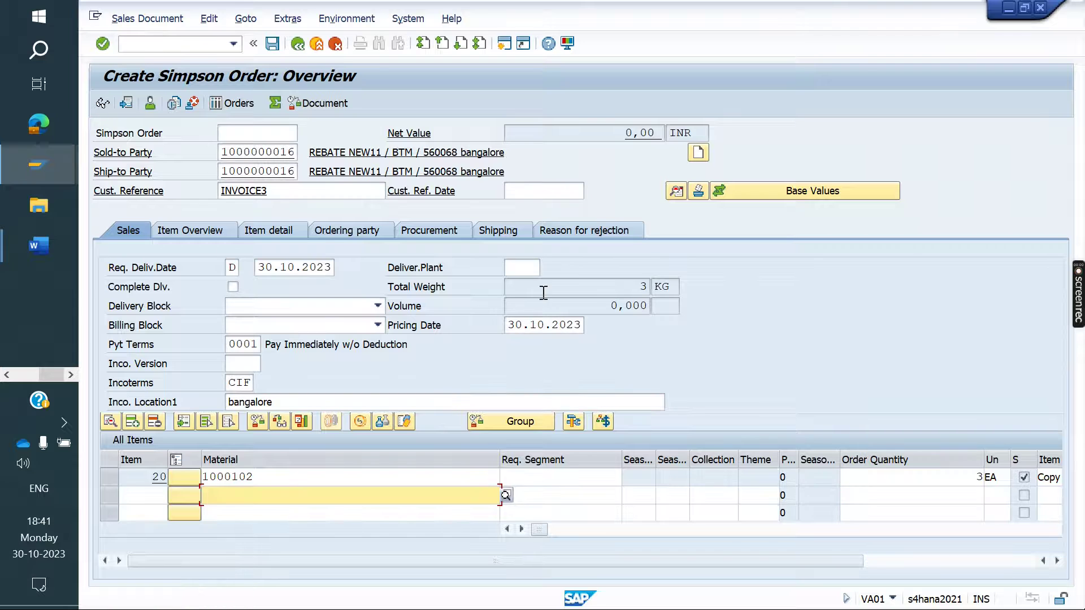
- Assign plant SM10 to the item of the INVOICE3 order
{"action": "left_click_drag", "start_coordinate": [537, 532], "coordinate": [782, 531]}
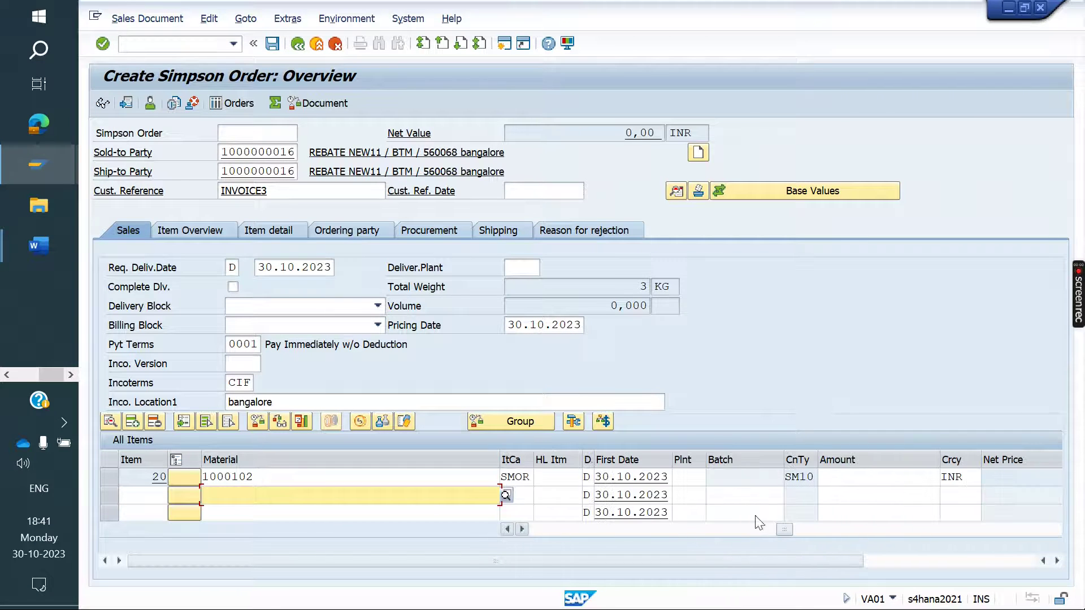
{"action": "left_click", "coordinate": [682, 479]}
{"action": "left_click", "coordinate": [689, 493]}
{"action": "key", "text": "Return"}
- Add condition type SM10 with an amount of 10000 INR to the INVOICE3 item and return to the overview
{"action": "left_click", "coordinate": [359, 421]}
{"action": "type", "text": "sm10"}
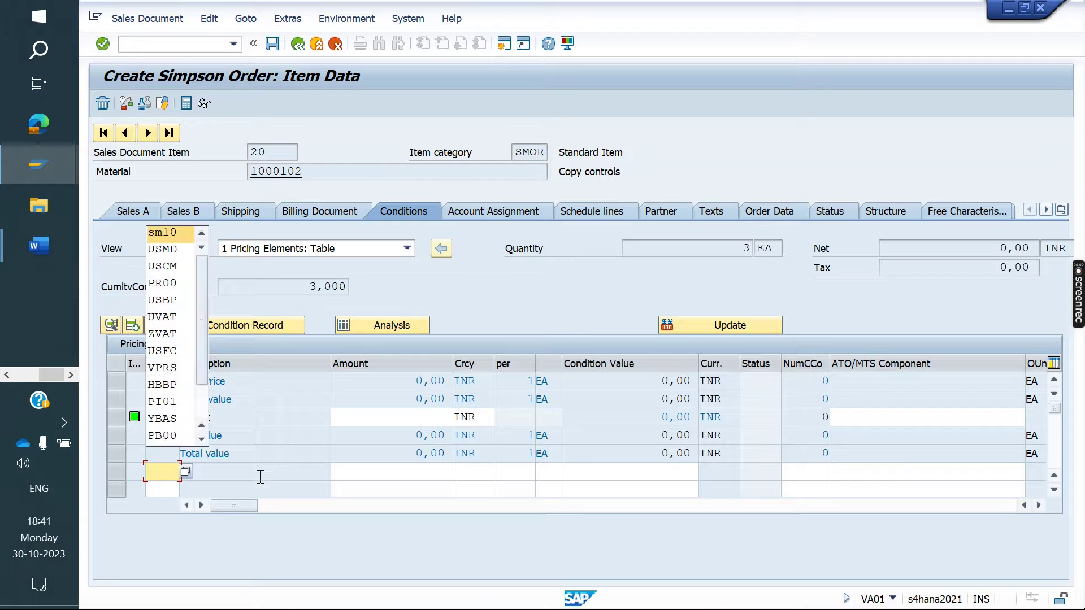
{"action": "key", "text": "Tab"}
{"action": "type", "text": "10000"}
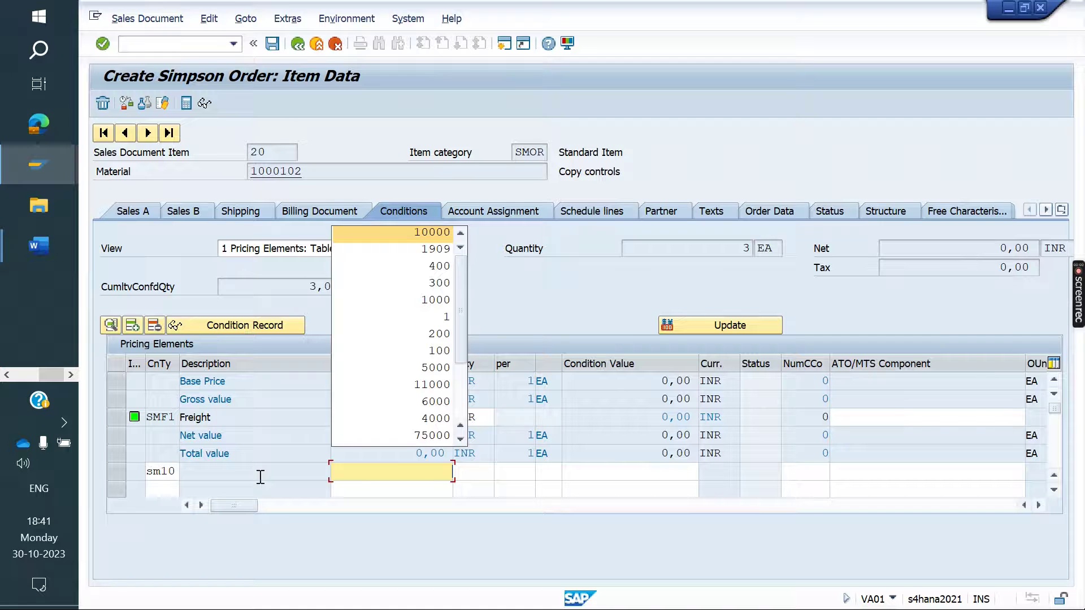
{"action": "key", "text": "Return"}
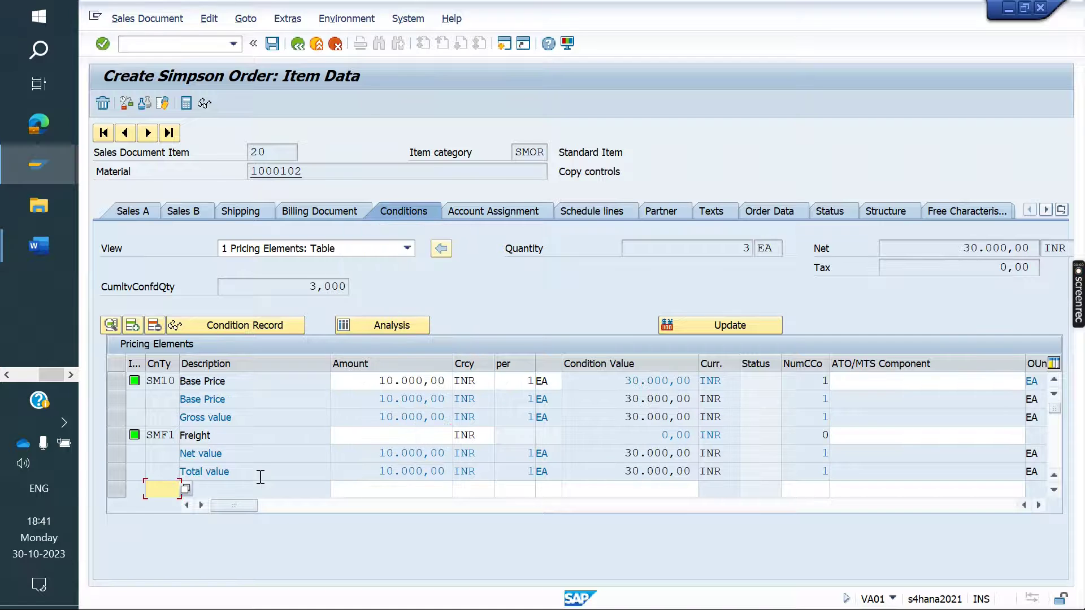
{"action": "left_click", "coordinate": [299, 45]}
- Create the outbound delivery for the INVOICE3 order and set its item's storage location to FG01
{"action": "left_click", "coordinate": [147, 19]}
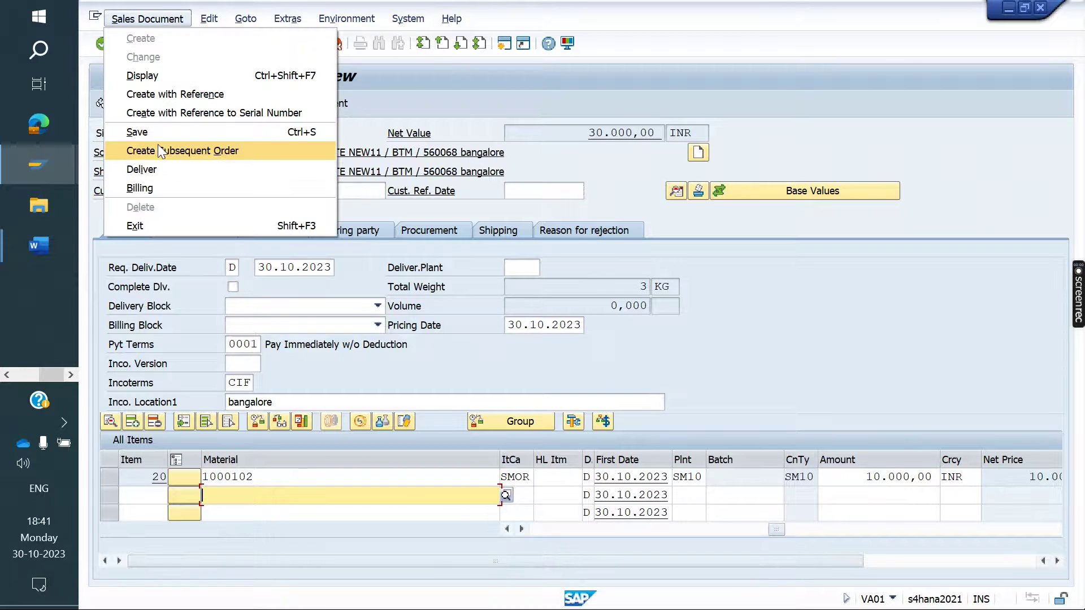
{"action": "left_click", "coordinate": [167, 171]}
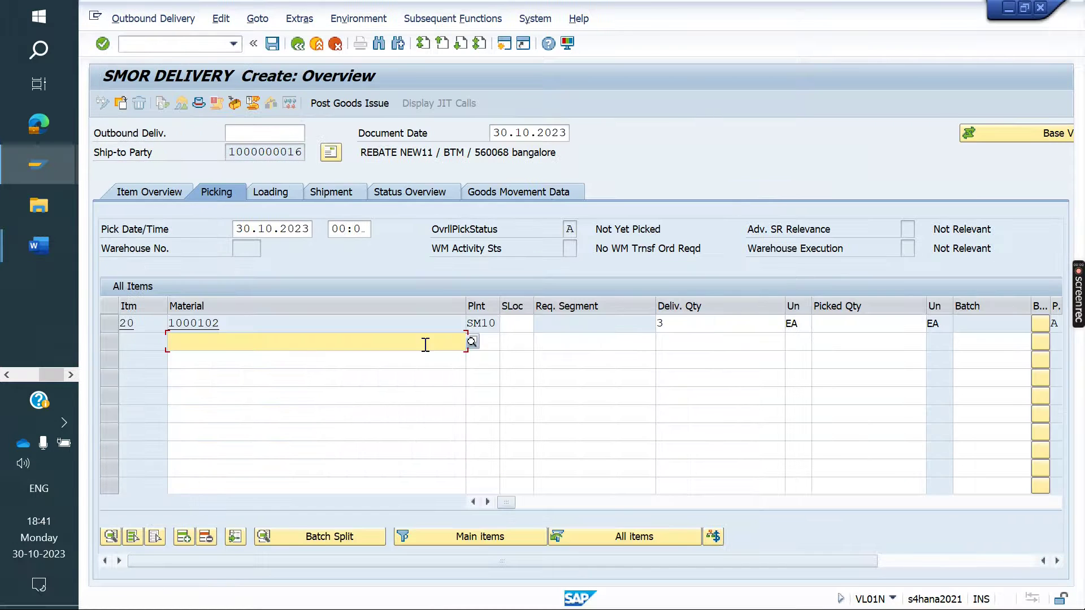
{"action": "left_click", "coordinate": [515, 325]}
{"action": "left_click", "coordinate": [515, 339]}
{"action": "key", "text": "Return"}
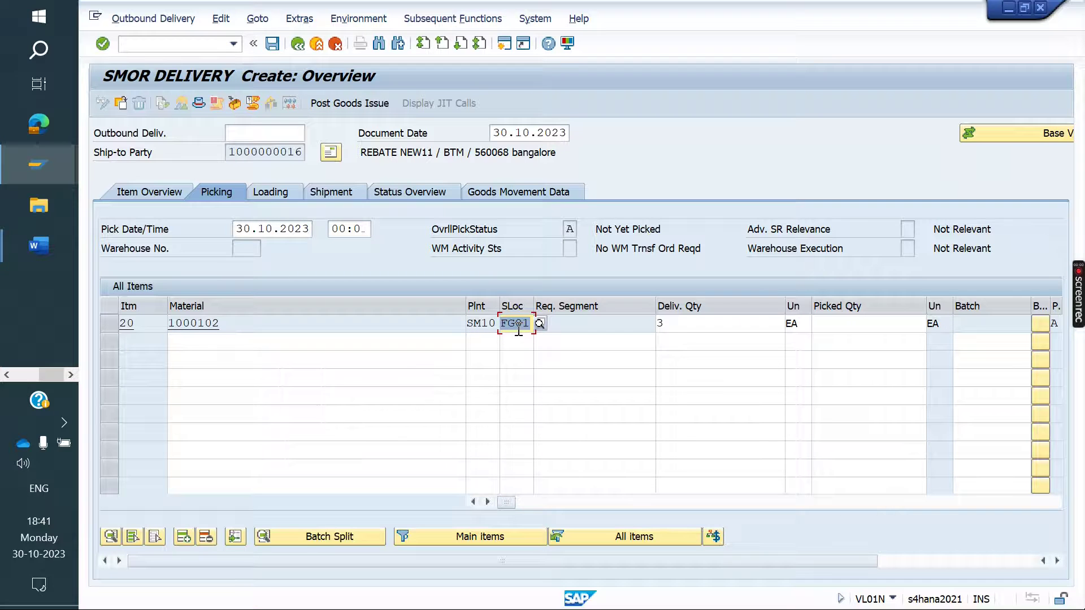
- Set the third delivery item's picked quantity to 3
{"action": "left_click", "coordinate": [828, 331]}
{"action": "type", "text": "3"}
{"action": "key", "text": "Return"}
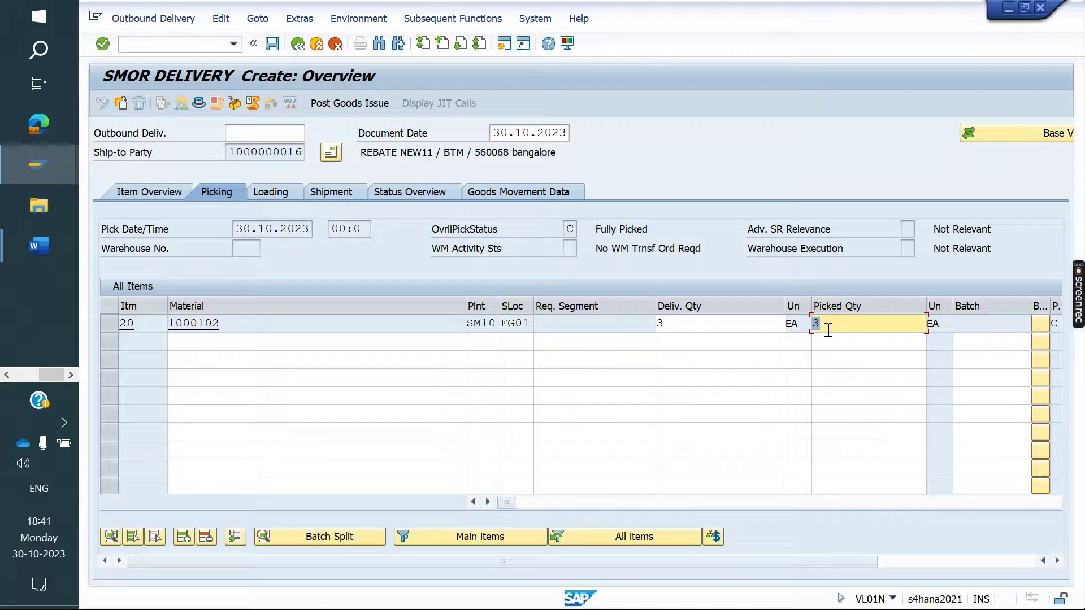
- Post the goods issue for the delivery, and create and save its invoice in transaction VF01
{"action": "left_click", "coordinate": [354, 103]}
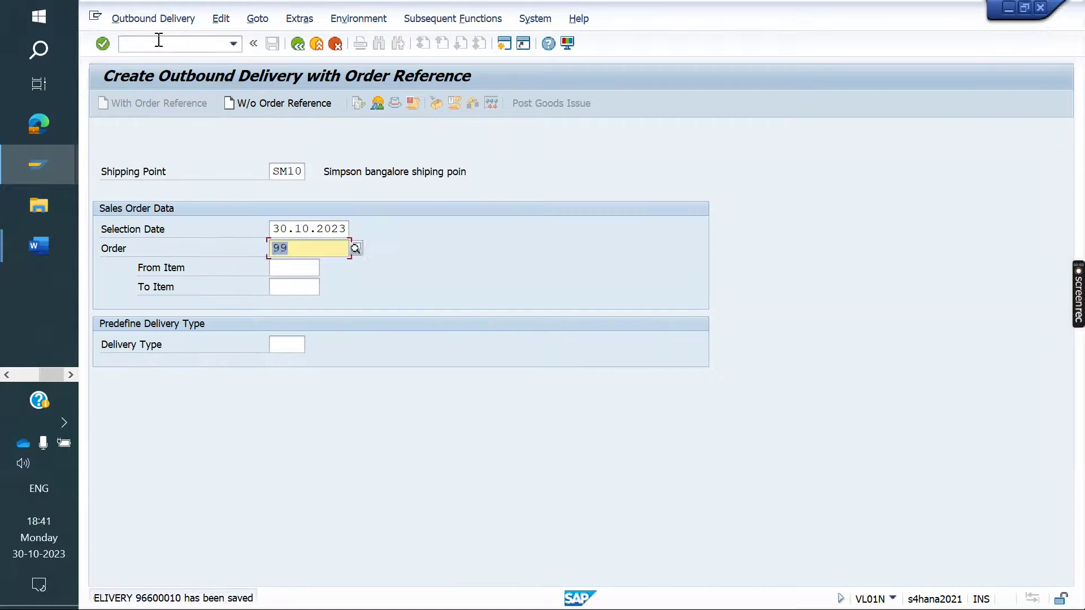
{"action": "left_click", "coordinate": [157, 44]}
{"action": "type", "text": "/nvf01"}
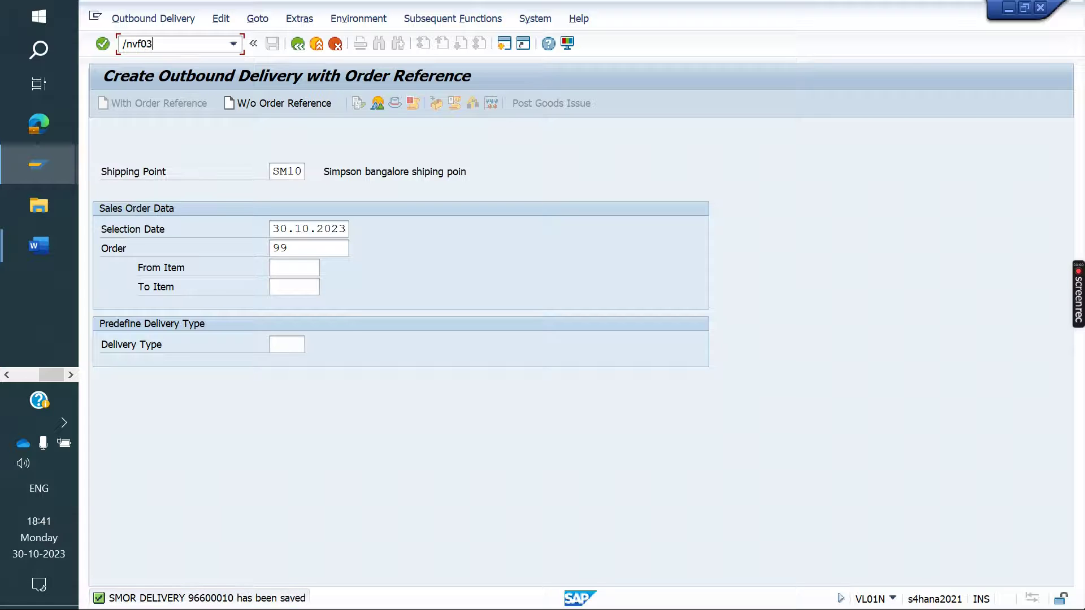
{"action": "key", "text": "Return"}
{"action": "key", "text": "Return"}
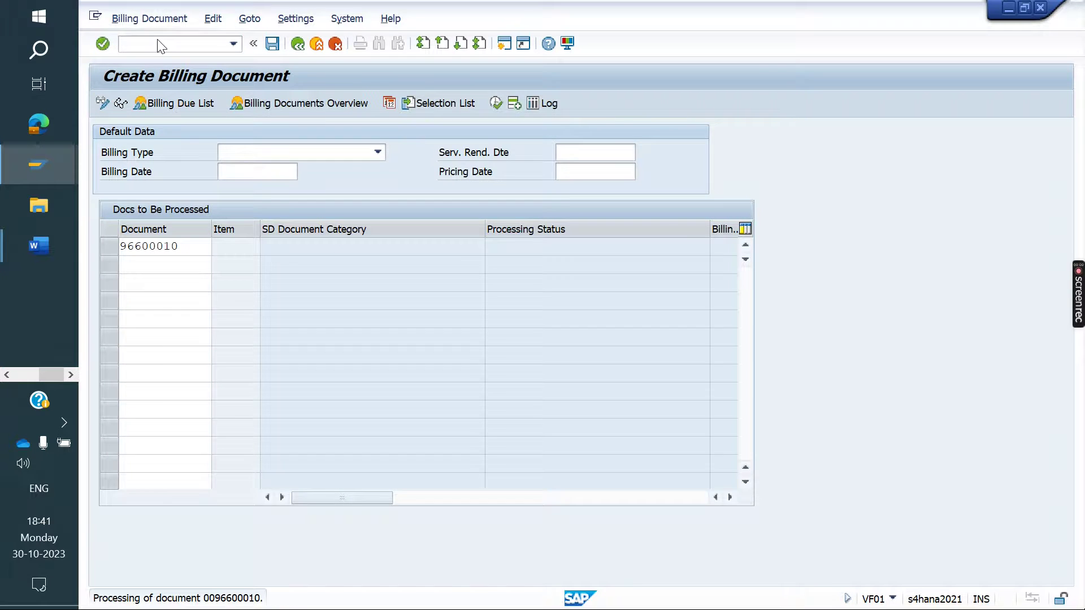
{"action": "left_click", "coordinate": [272, 43]}
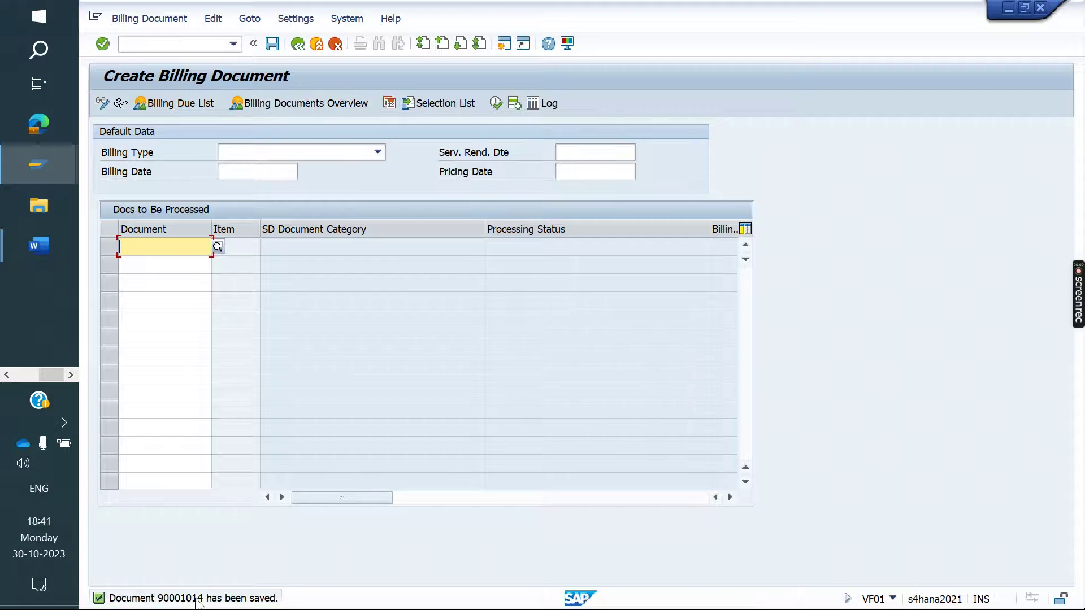
- Open transaction VF21, and add the line "T-CODE : VF21" below the invoice list dates paragraph in the Word document
{"action": "left_click", "coordinate": [157, 42]}
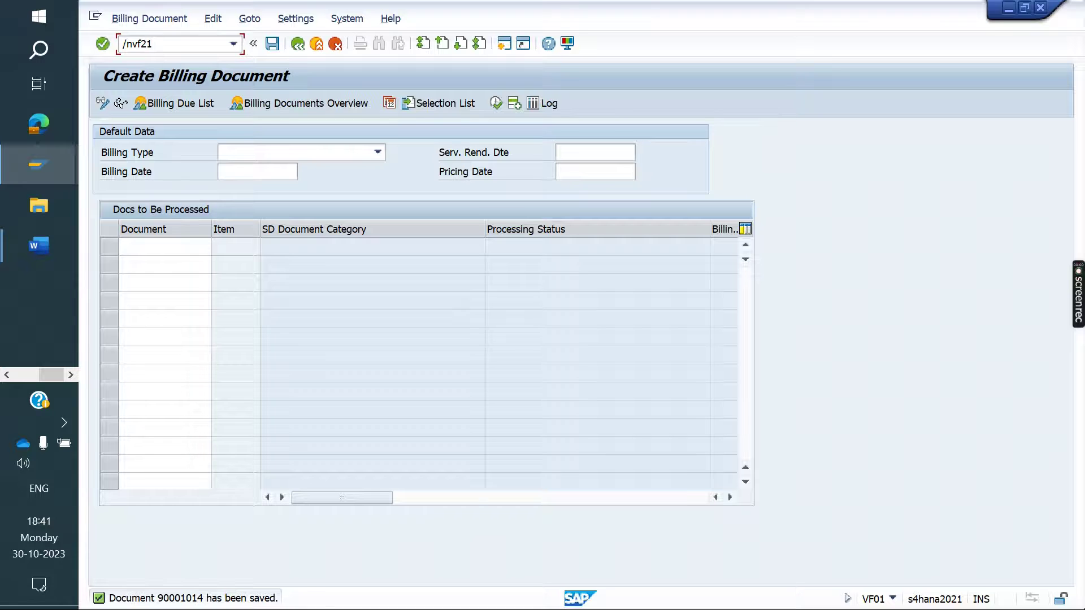
{"action": "key", "text": "Return"}
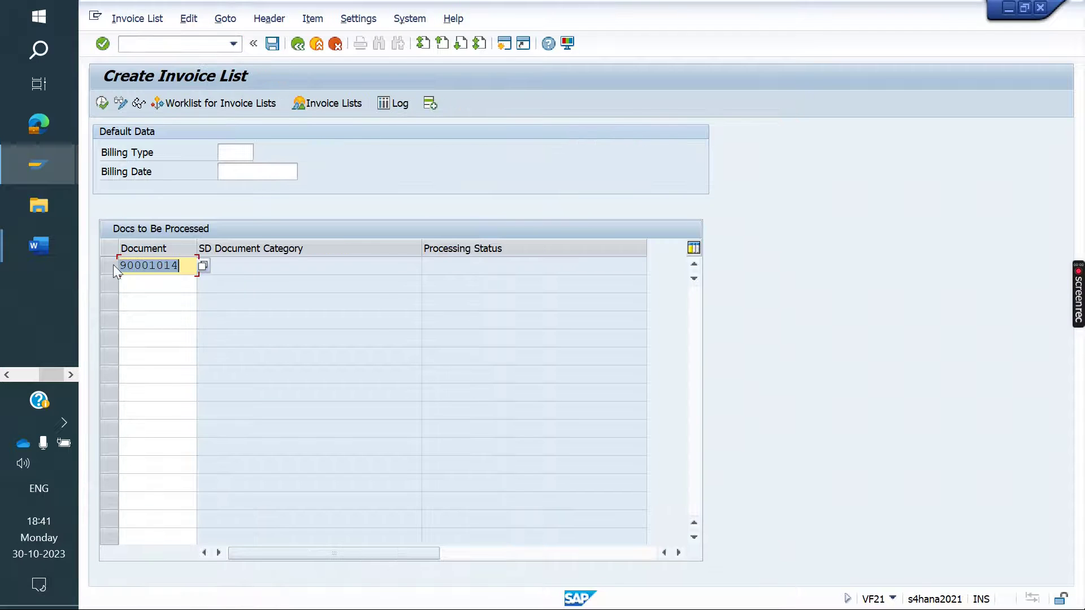
{"action": "left_click", "coordinate": [42, 249]}
{"action": "left_click", "coordinate": [194, 211]}
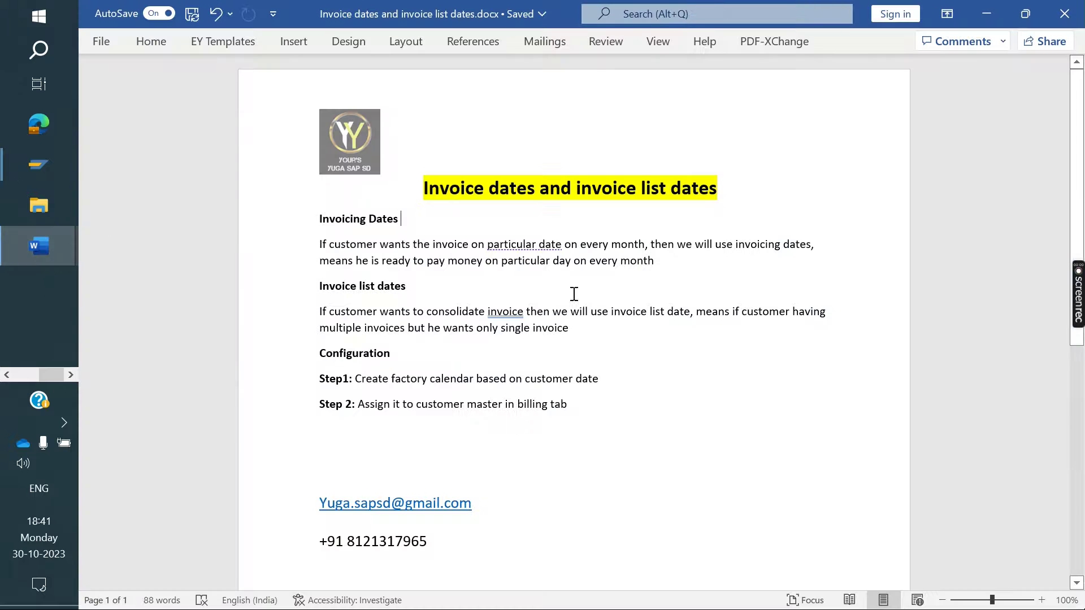
{"action": "left_click", "coordinate": [603, 332]}
{"action": "key", "text": "Return"}
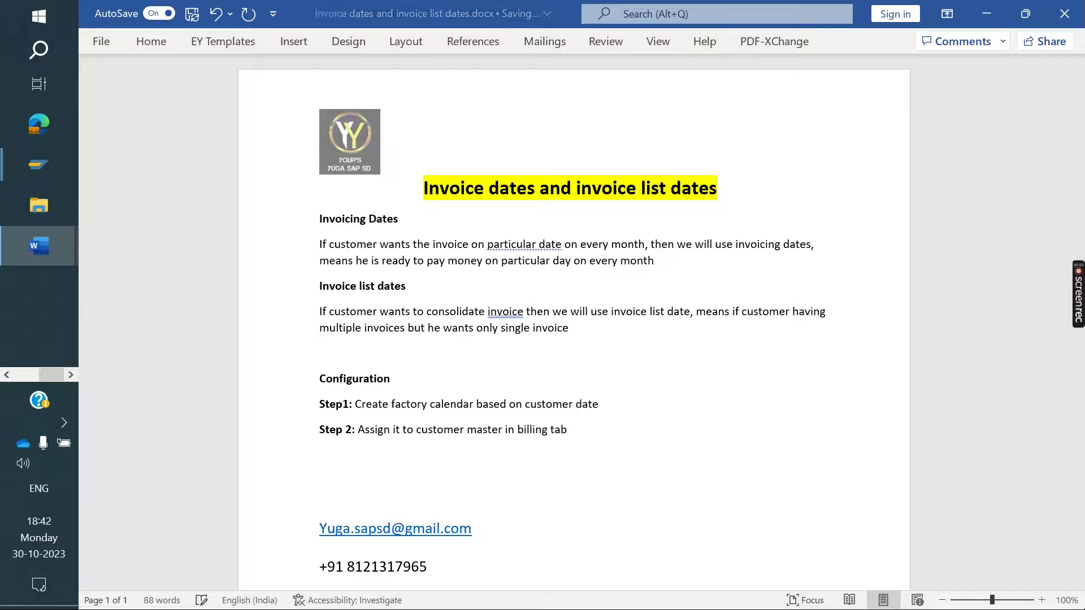
{"action": "type", "text": "T-C"}
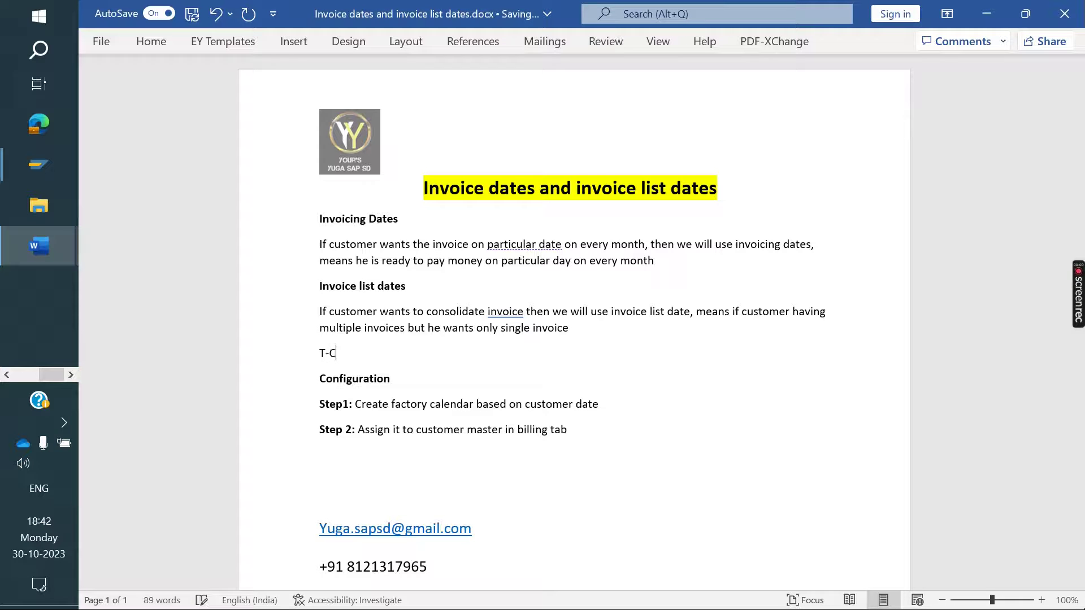
{"action": "type", "text": "ODE :  VF21"}
- Switch back to the Create Invoice List session in SAP and set the billing type to LR
{"action": "mouse_move", "coordinate": [26, 165]}
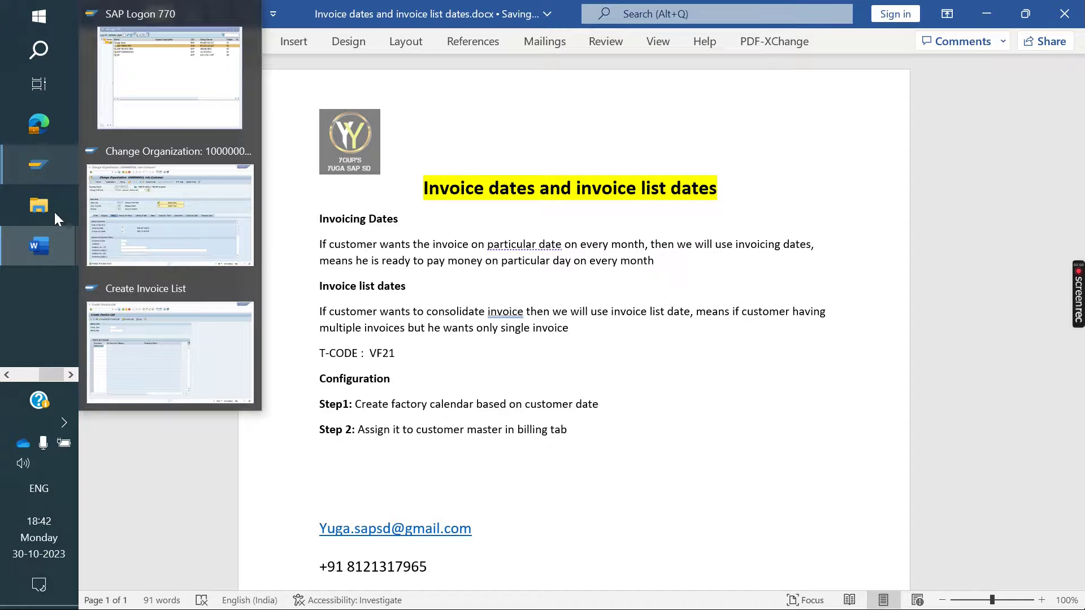
{"action": "left_click", "coordinate": [184, 341]}
{"action": "left_click", "coordinate": [238, 152]}
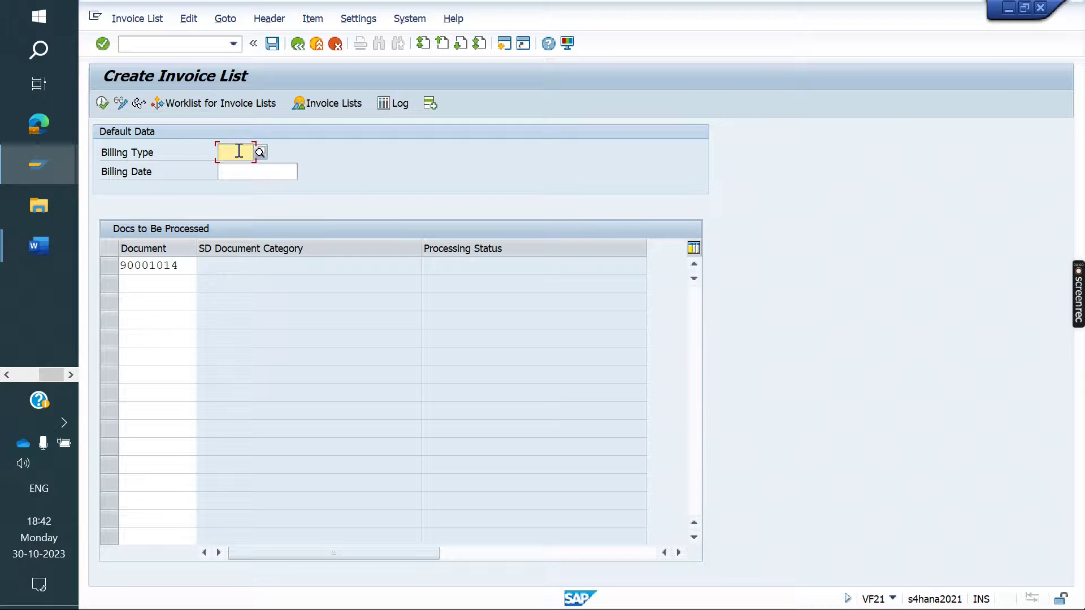
{"action": "type", "text": "LR"}
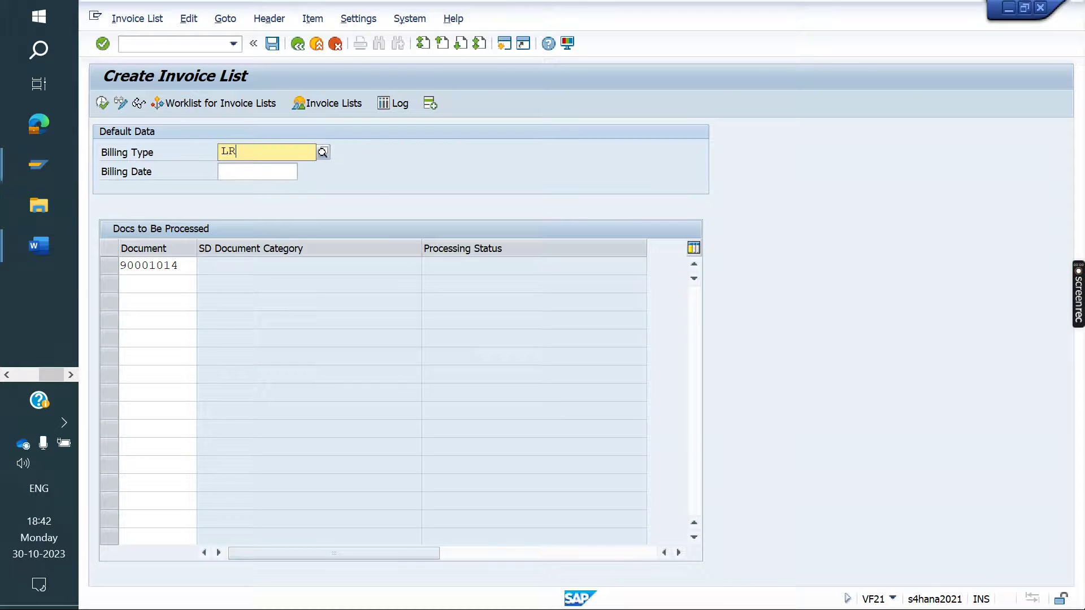
{"action": "left_click", "coordinate": [273, 182]}
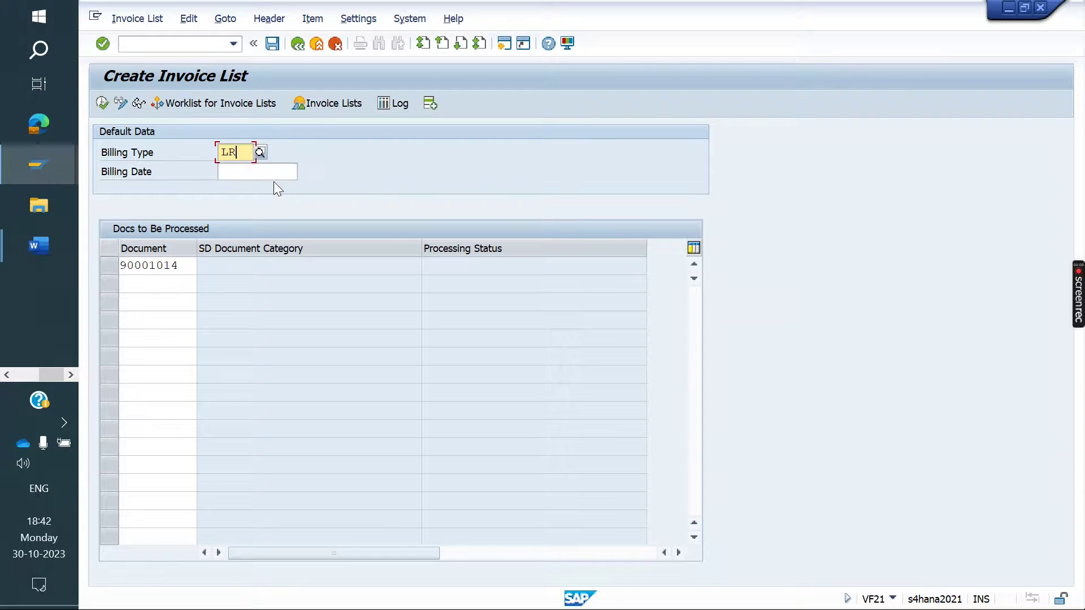
- Add the two preceding invoice numbers below the latest invoice in the documents to be processed
{"action": "left_click", "coordinate": [162, 291]}
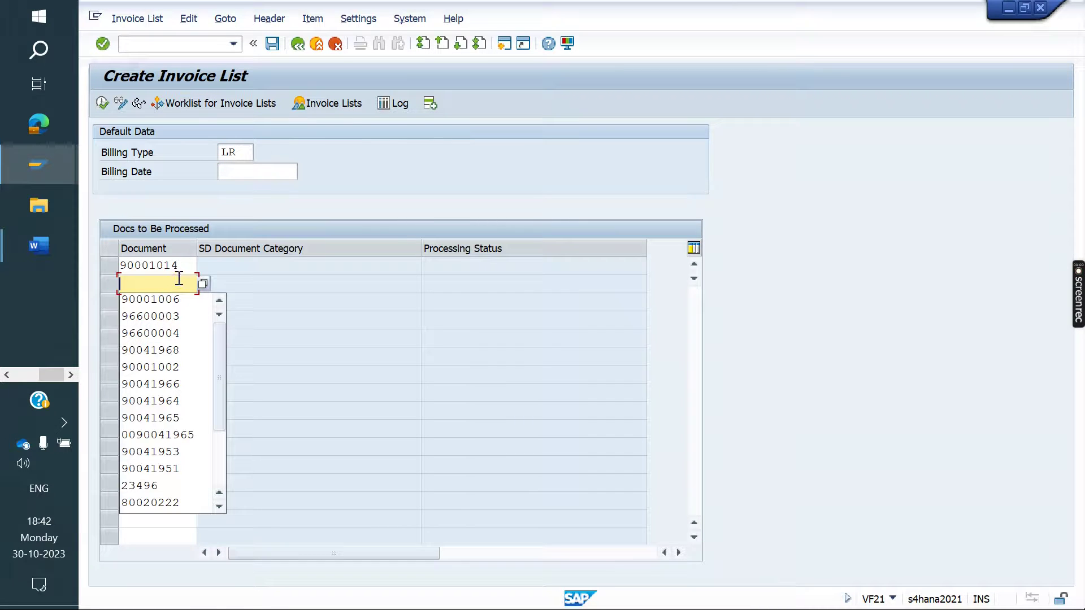
{"action": "left_click", "coordinate": [116, 272]}
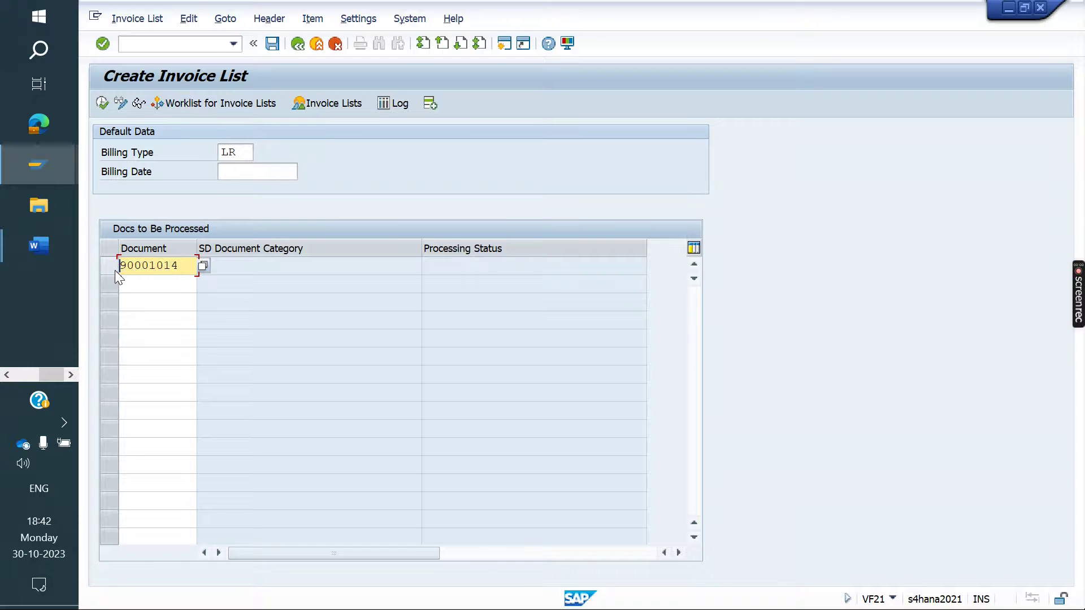
{"action": "key", "text": "Down"}
{"action": "type", "text": "90001014"}
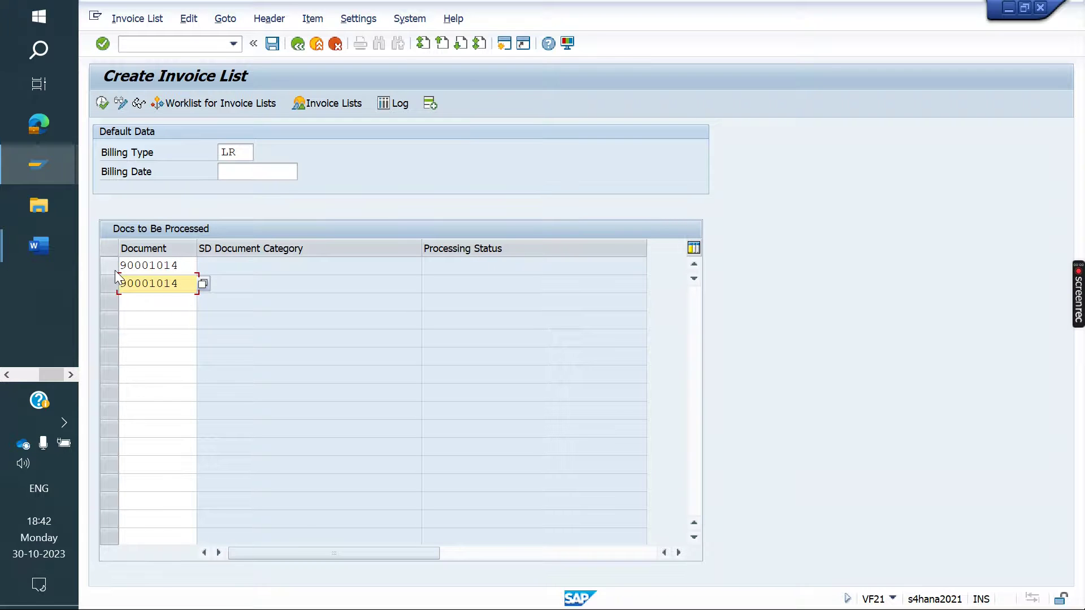
{"action": "key", "text": "Down"}
{"action": "type", "text": "90001014"}
{"action": "key", "text": "Return"}
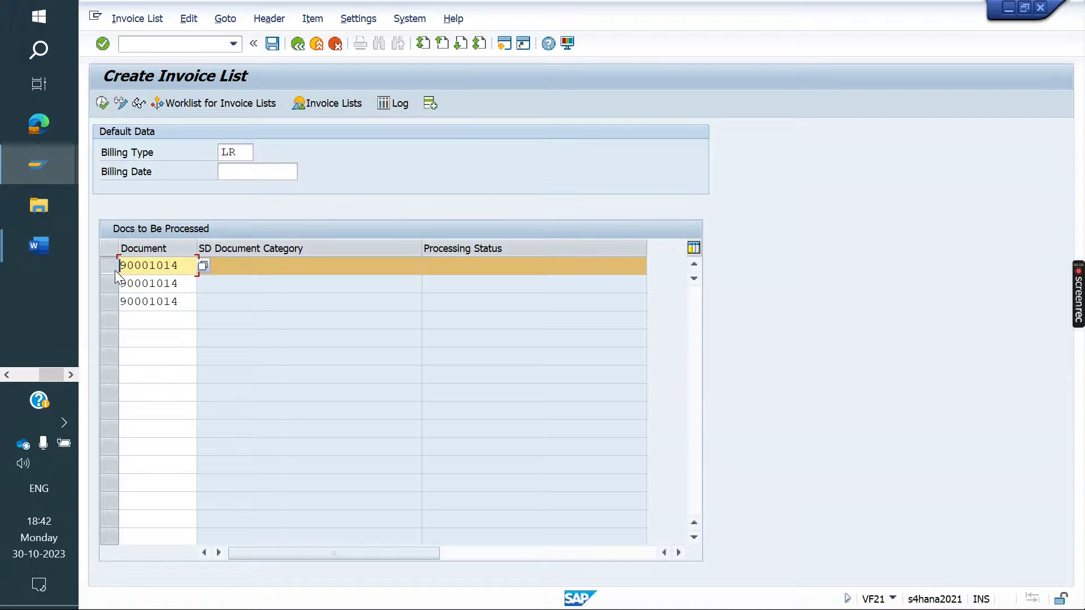
{"action": "left_click", "coordinate": [186, 282]}
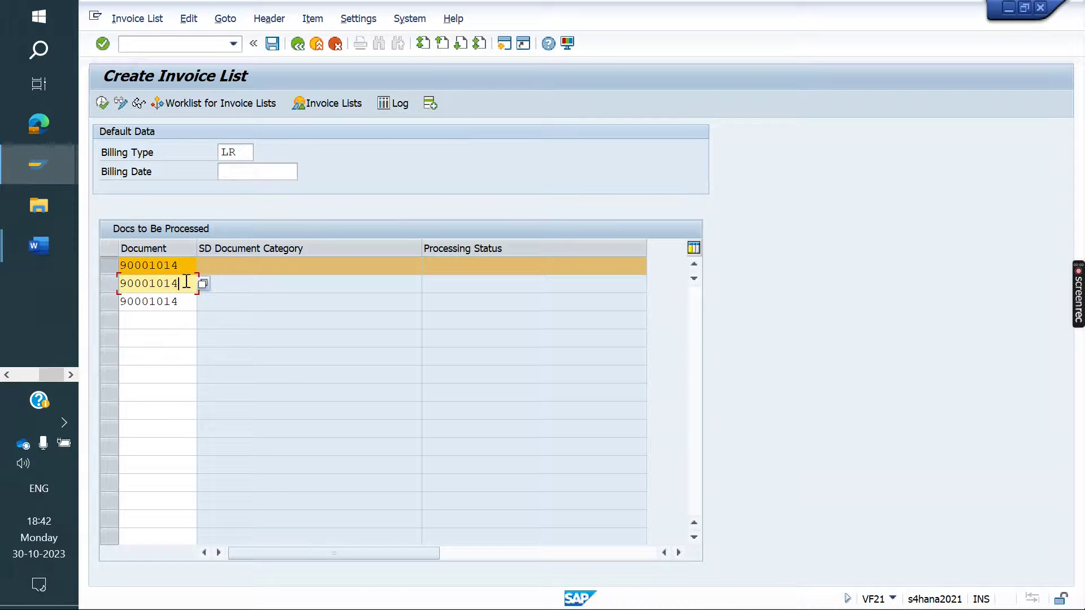
{"action": "key", "text": "Down"}
{"action": "key", "text": "BackSpace"}
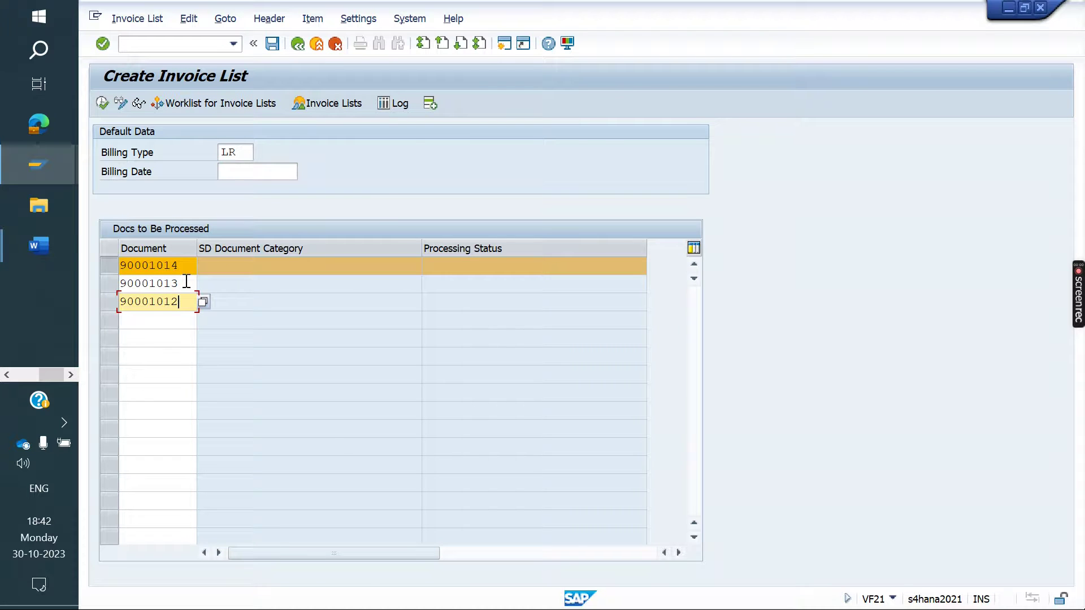
- Generate the LR invoice list from the three entered documents and check its net value
{"action": "left_click", "coordinate": [403, 152]}
{"action": "double_click", "coordinate": [231, 152]}
{"action": "left_click", "coordinate": [101, 103]}
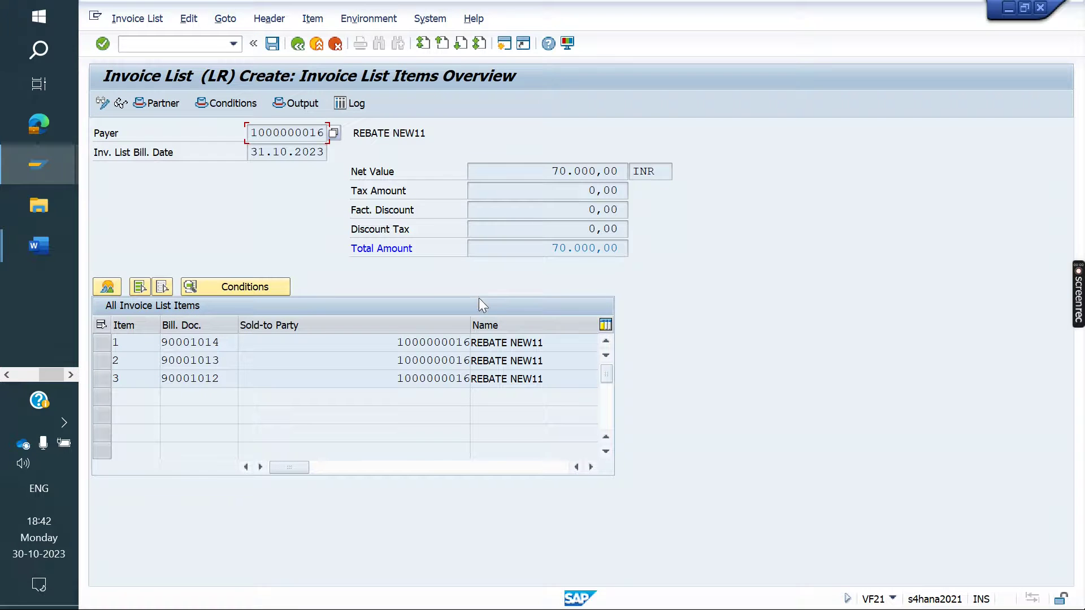
{"action": "left_click_drag", "start_coordinate": [545, 171], "coordinate": [646, 172]}
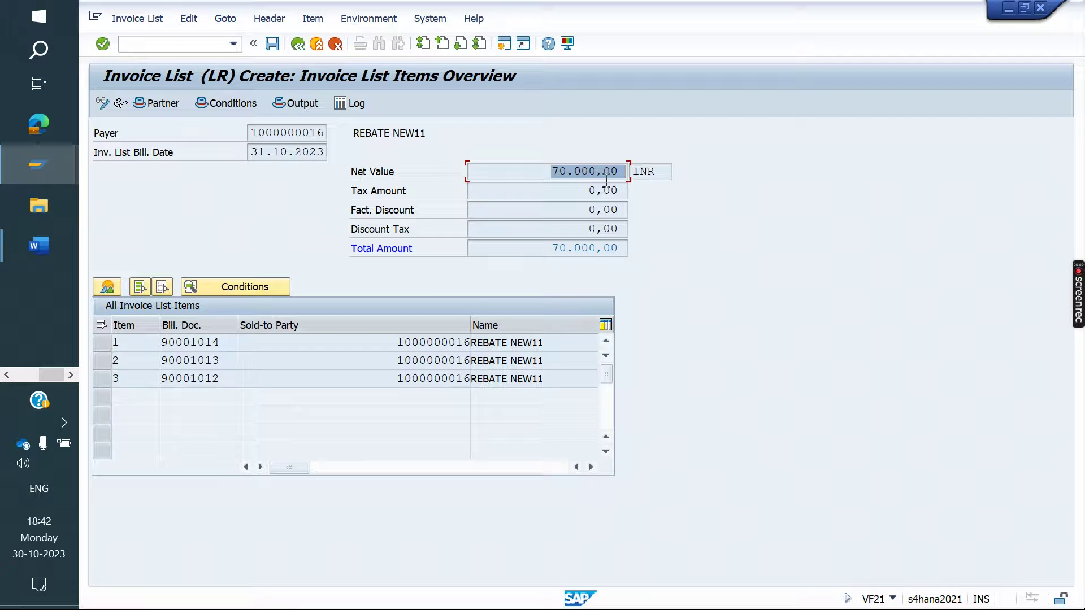
- Display each of the three billing documents in the invoice list, check its net value and return to the overview
{"action": "double_click", "coordinate": [193, 347]}
{"action": "left_click", "coordinate": [107, 344]}
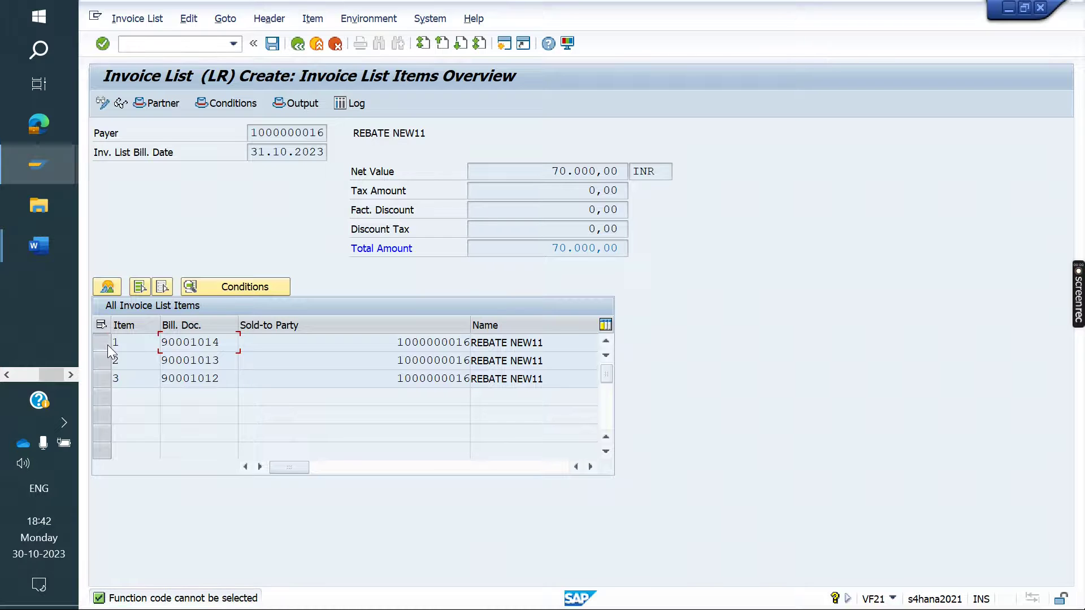
{"action": "left_click", "coordinate": [106, 287]}
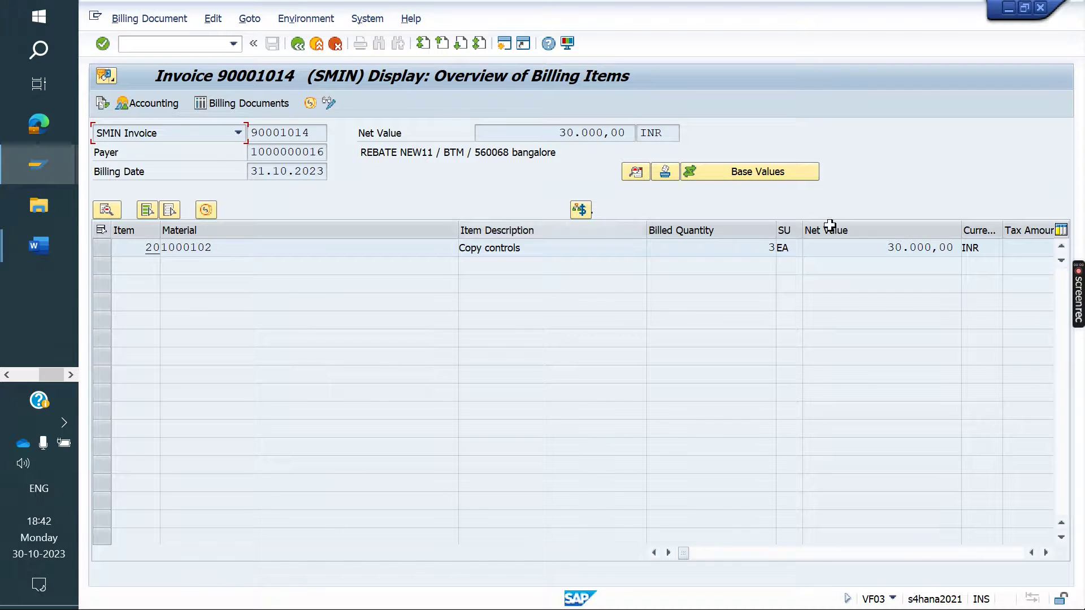
{"action": "left_click", "coordinate": [297, 43]}
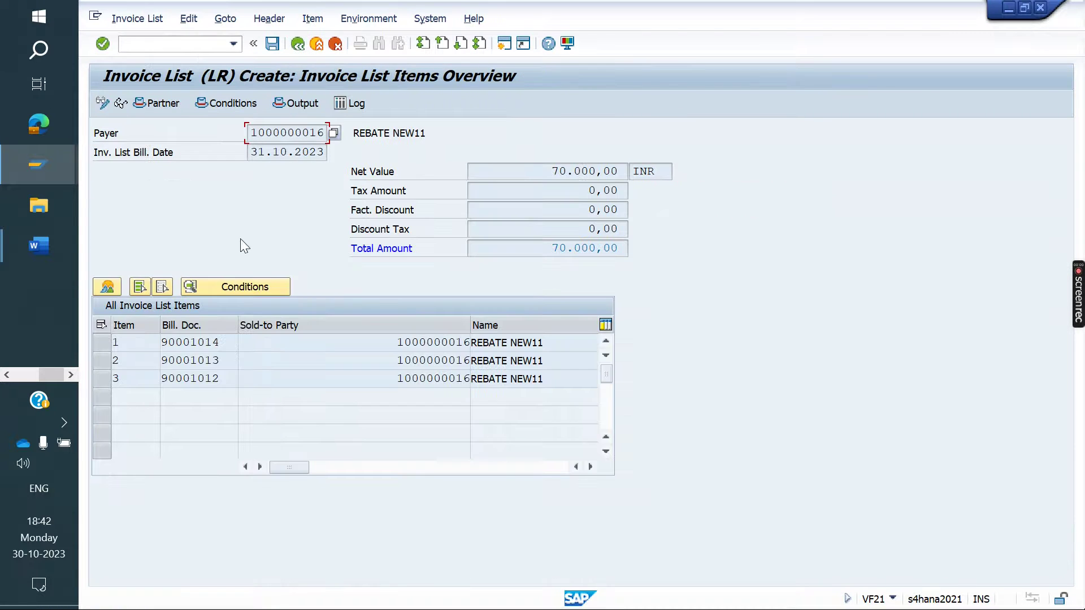
{"action": "left_click", "coordinate": [101, 364]}
{"action": "left_click", "coordinate": [107, 287]}
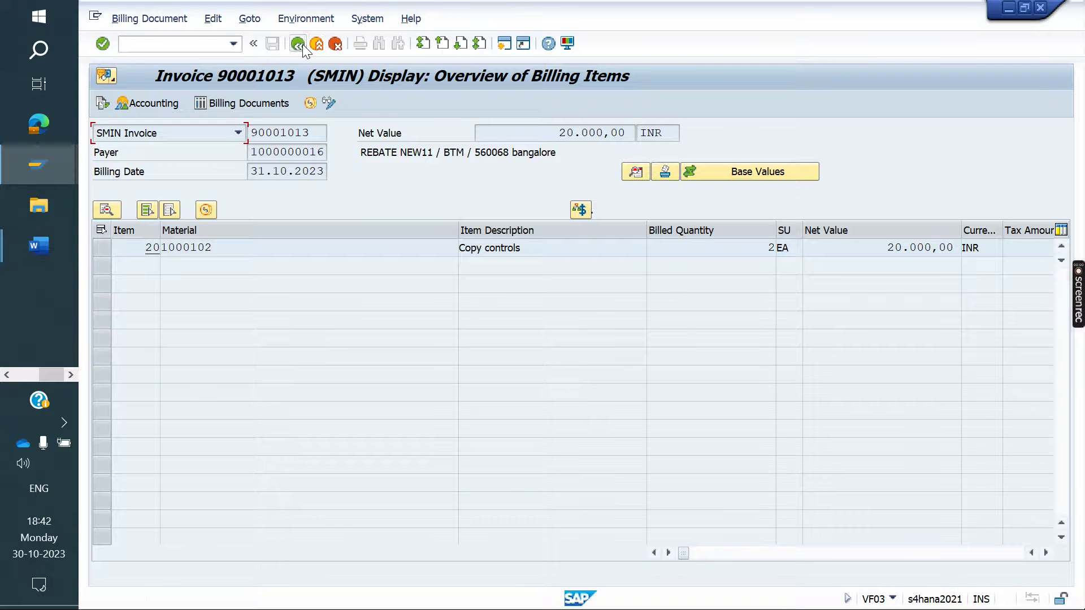
{"action": "left_click", "coordinate": [301, 44]}
{"action": "left_click", "coordinate": [101, 379]}
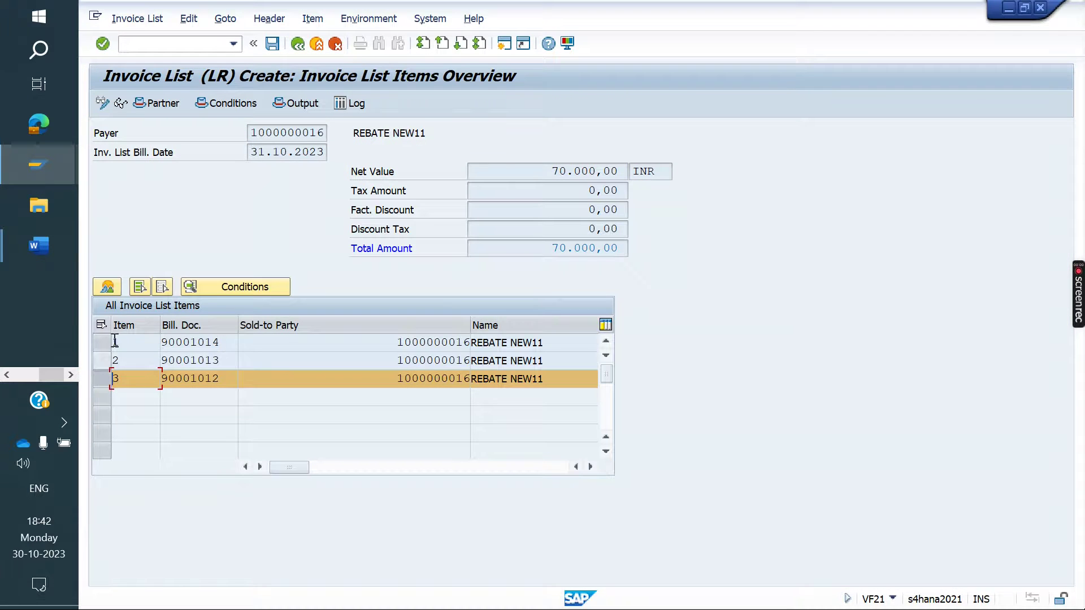
{"action": "left_click", "coordinate": [106, 287]}
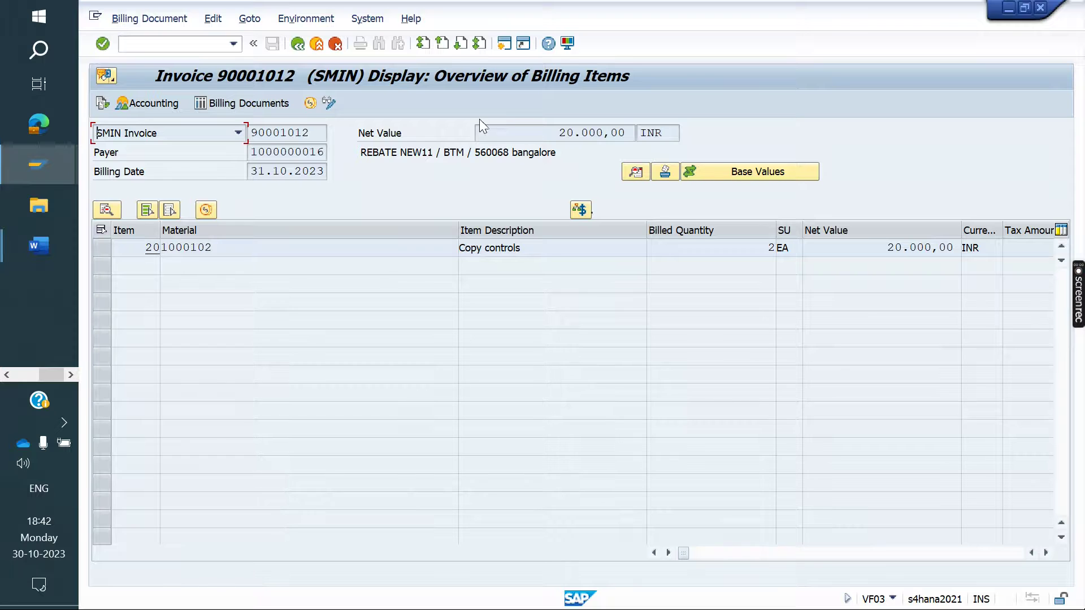
{"action": "left_click", "coordinate": [298, 45]}
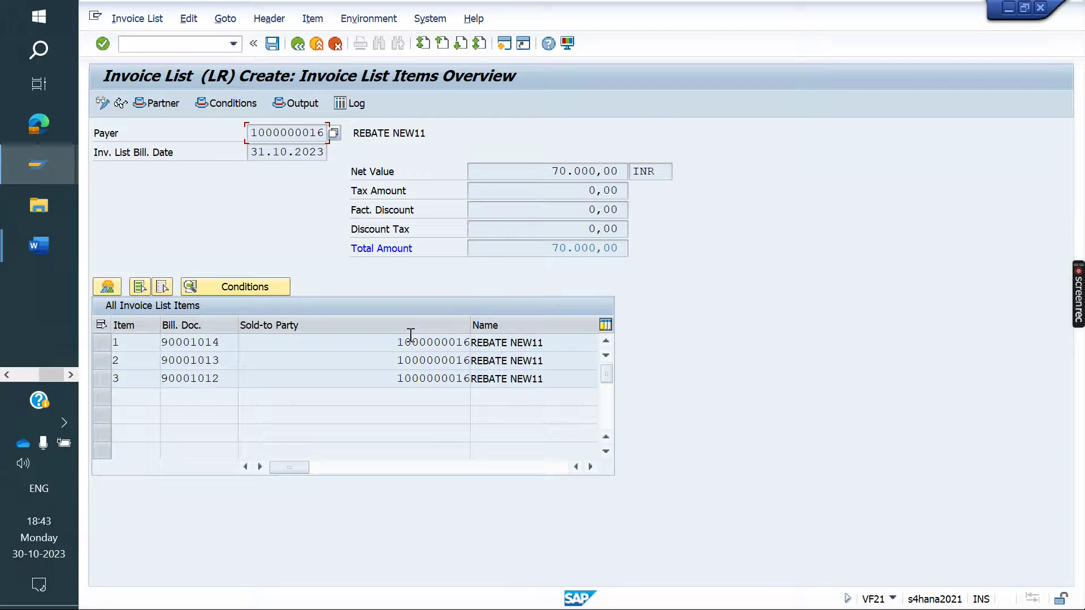
- Save the invoice list and display it in transaction VF23
{"action": "left_click", "coordinate": [272, 44]}
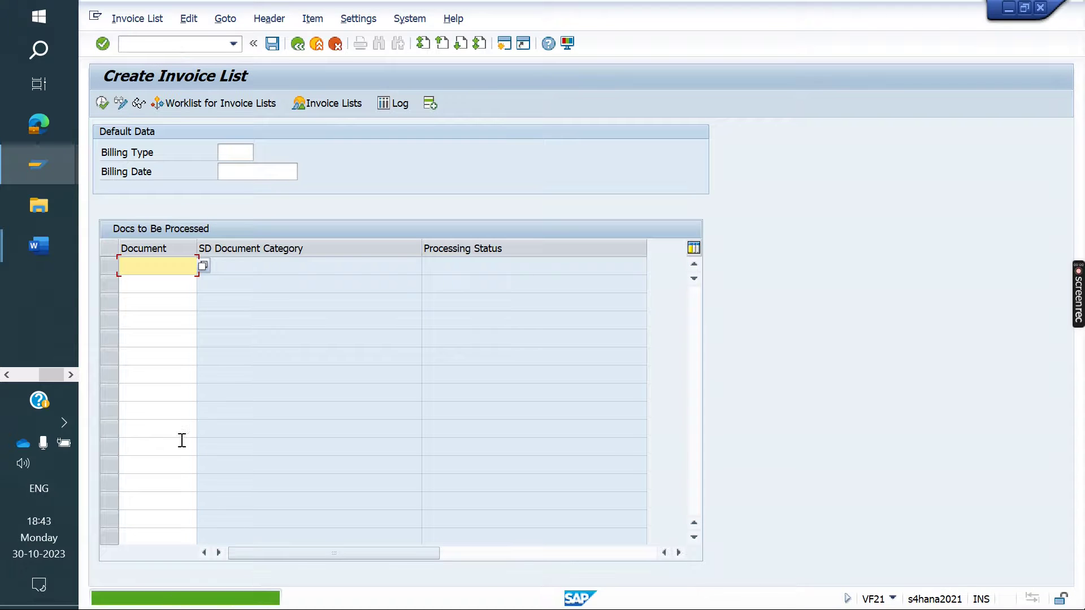
{"action": "left_click", "coordinate": [165, 45]}
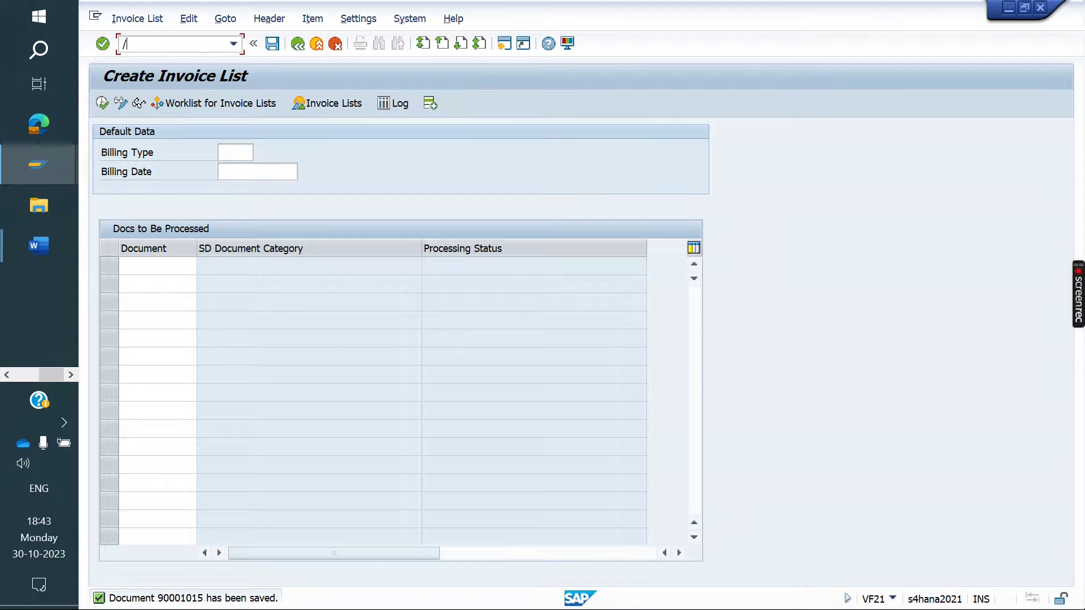
{"action": "type", "text": "/NVF23"}
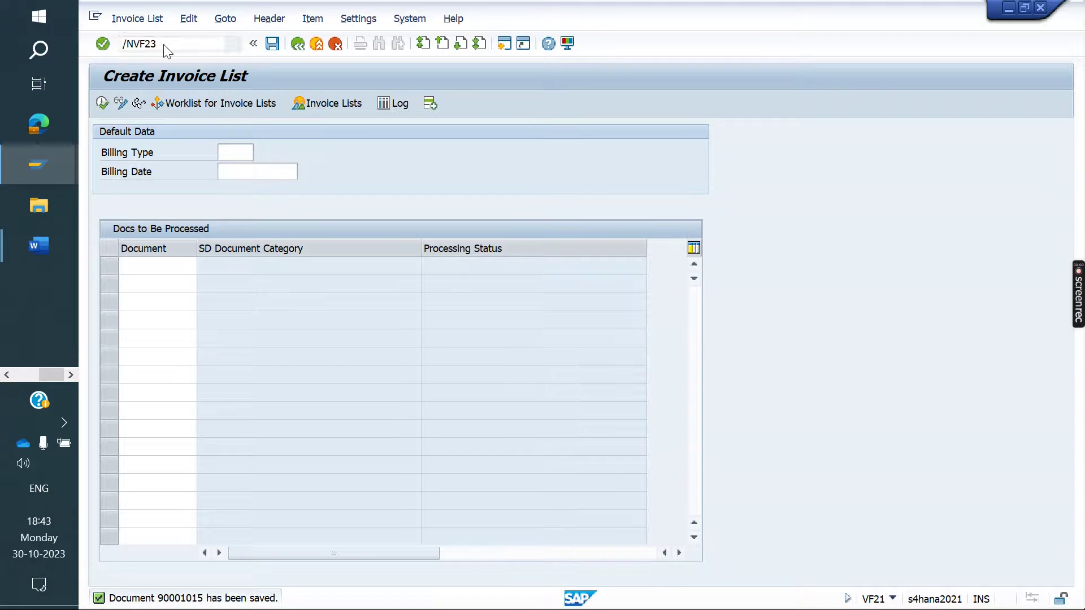
{"action": "key", "text": "Return"}
{"action": "key", "text": "Return"}
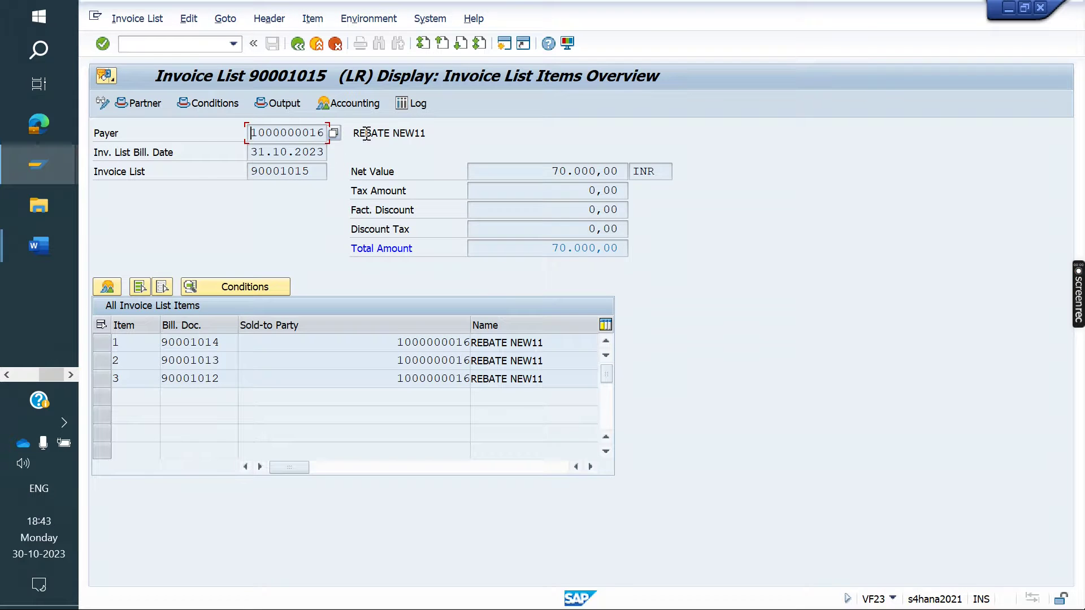
- Check the saved invoice list's accounting entry, included billing documents and net value
{"action": "left_click", "coordinate": [341, 105]}
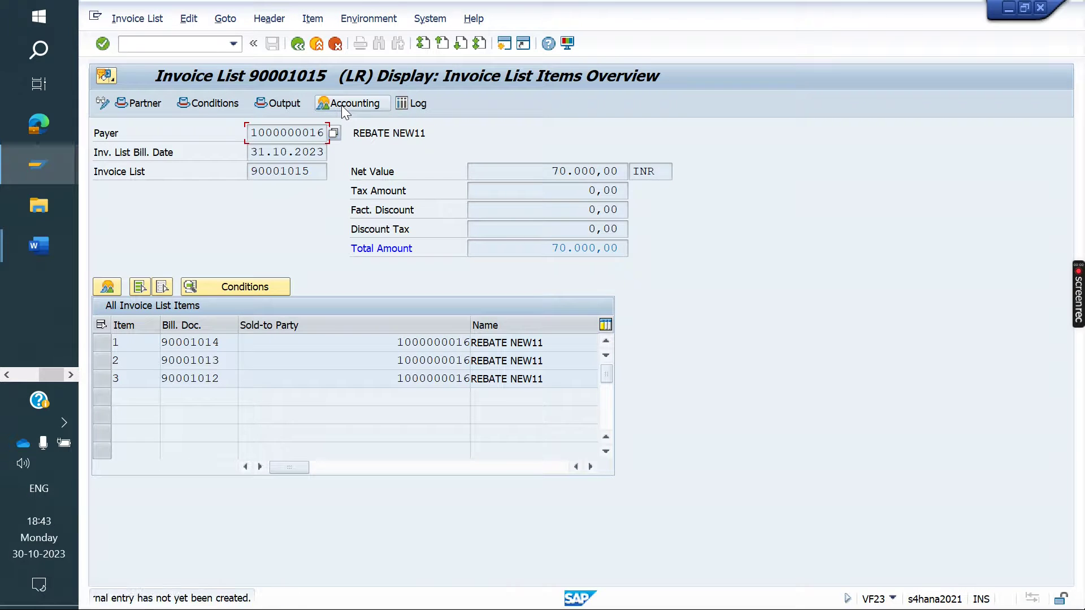
{"action": "left_click_drag", "start_coordinate": [223, 342], "coordinate": [103, 361]}
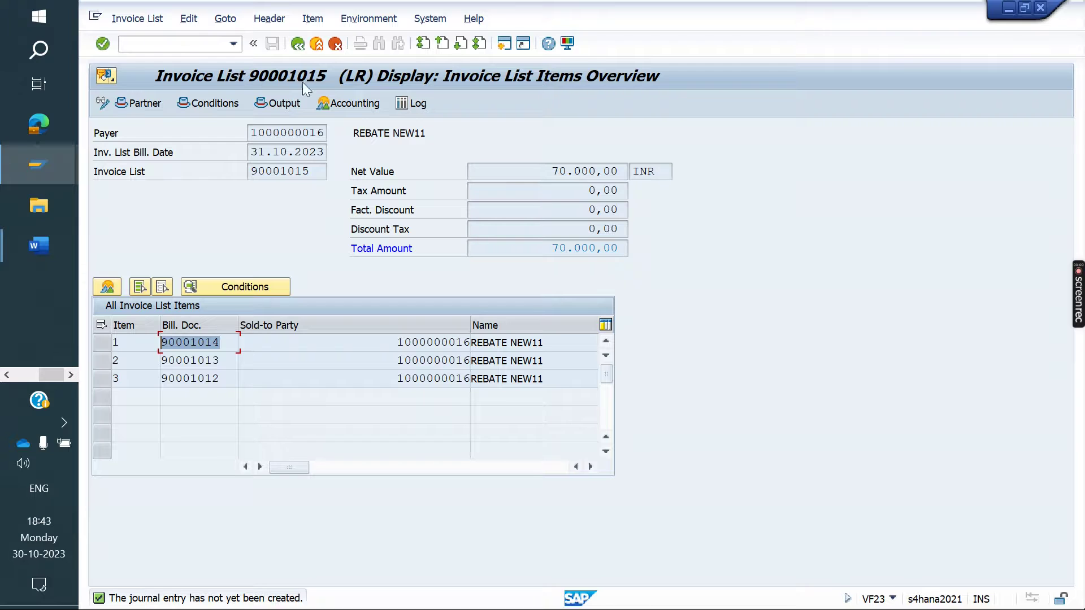
{"action": "left_click_drag", "start_coordinate": [537, 174], "coordinate": [687, 174]}
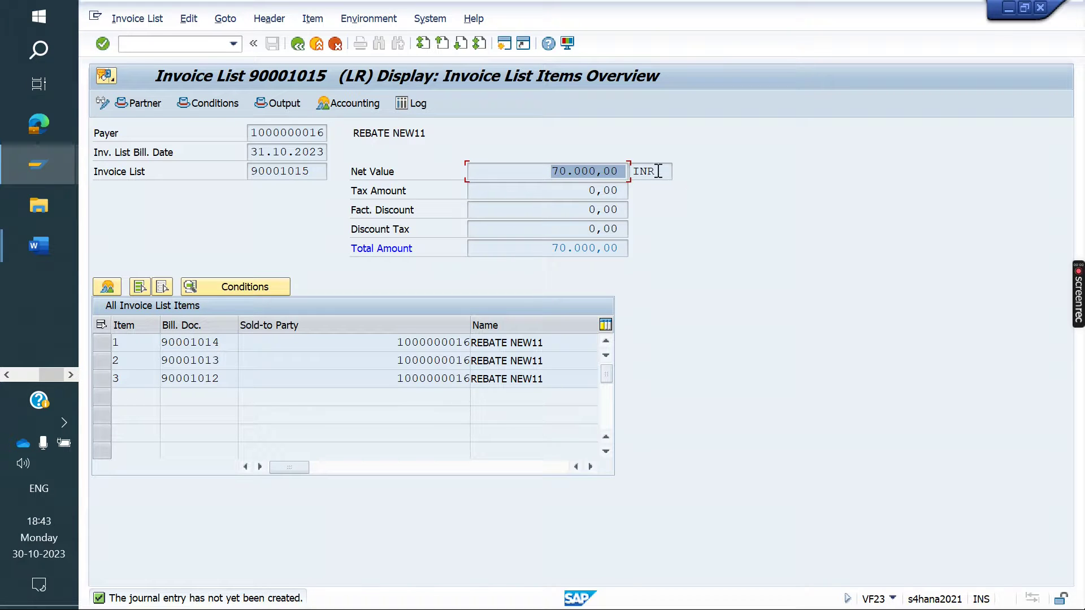
- Open transaction VF03 and check the first of the three invoices' document flow for the invoice list
{"action": "left_click", "coordinate": [138, 39]}
{"action": "type", "text": "/N"}
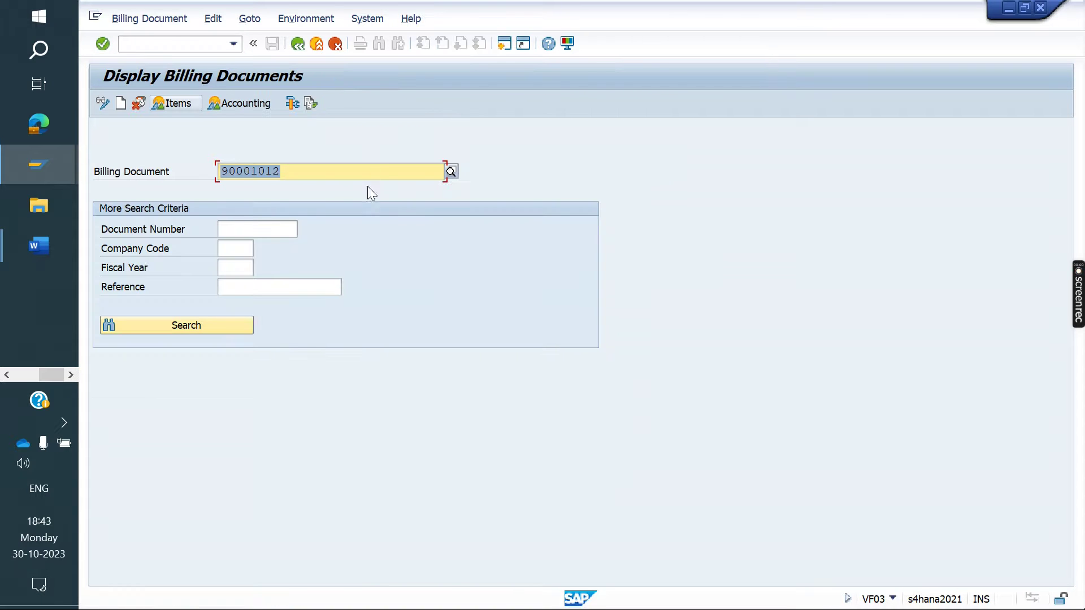
{"action": "left_click", "coordinate": [311, 104]}
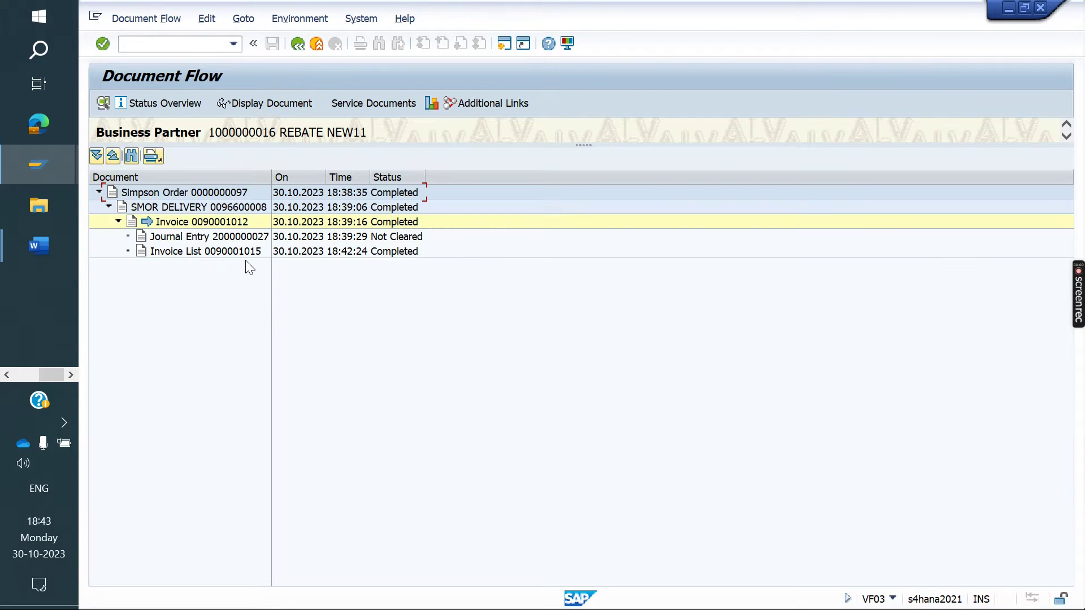
{"action": "left_click", "coordinate": [237, 250]}
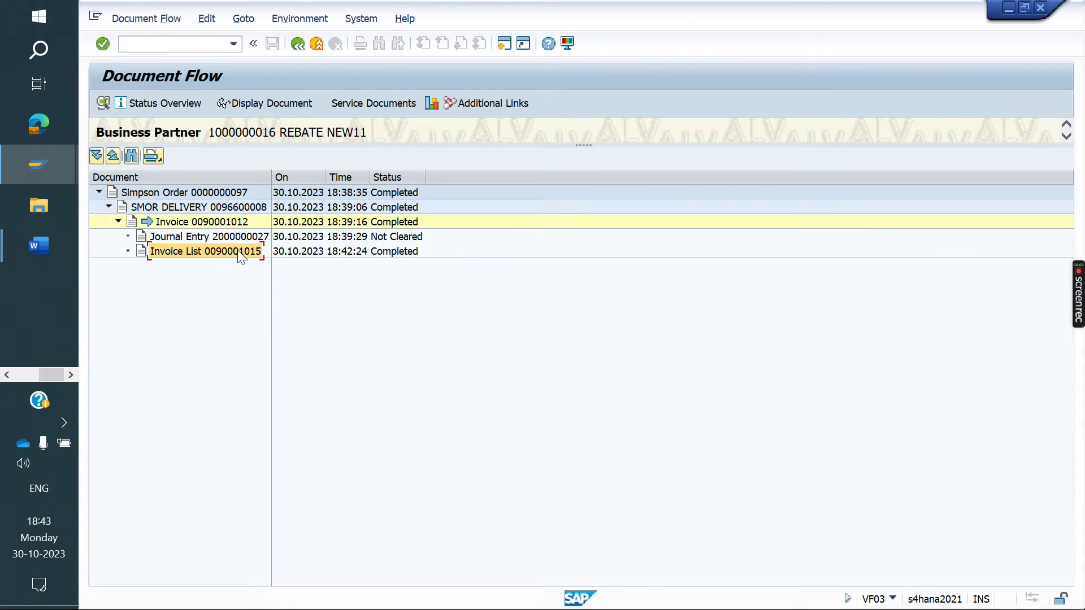
{"action": "left_click", "coordinate": [298, 43]}
- Display the second invoice, check its document flow for the invoice list and return to the initial display screen
{"action": "left_click", "coordinate": [325, 172]}
{"action": "key", "text": "BackSpace"}
{"action": "type", "text": "3"}
{"action": "key", "text": "Return"}
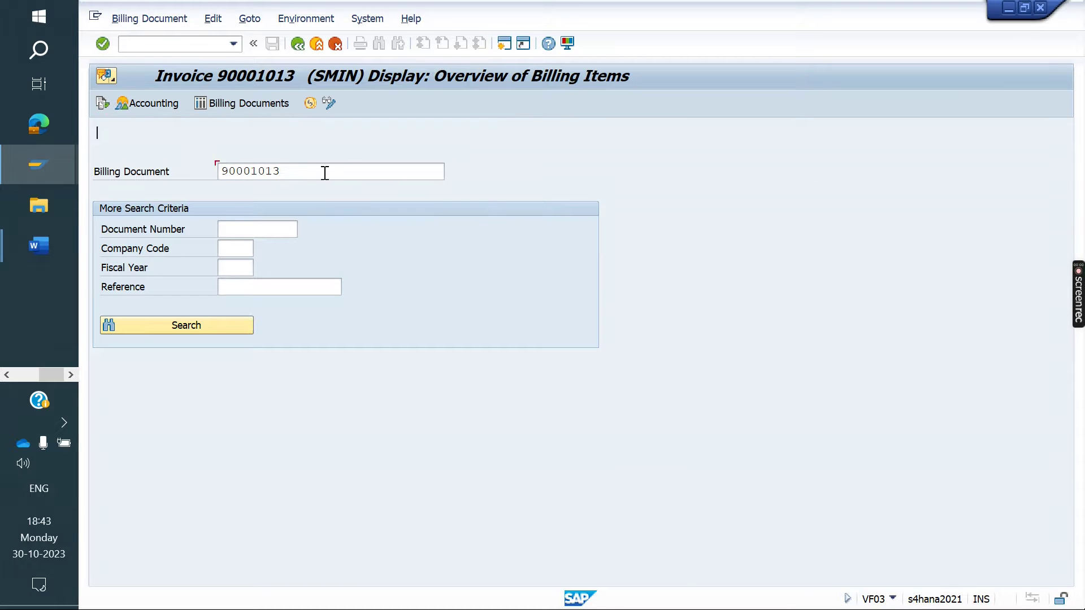
{"action": "left_click", "coordinate": [99, 101]}
{"action": "left_click", "coordinate": [257, 253]}
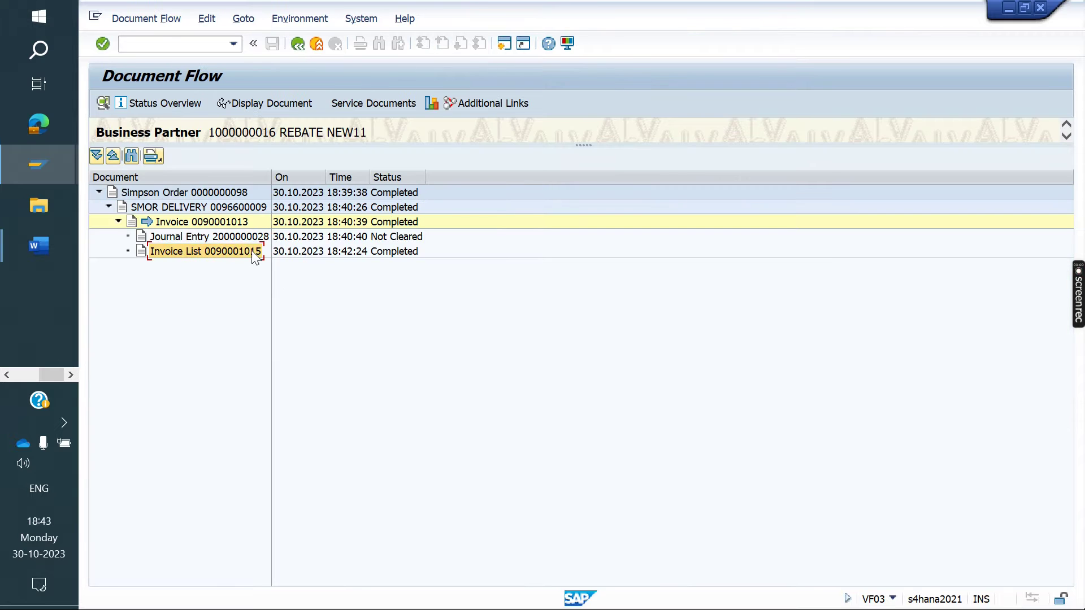
{"action": "left_click", "coordinate": [297, 43]}
{"action": "left_click", "coordinate": [297, 44]}
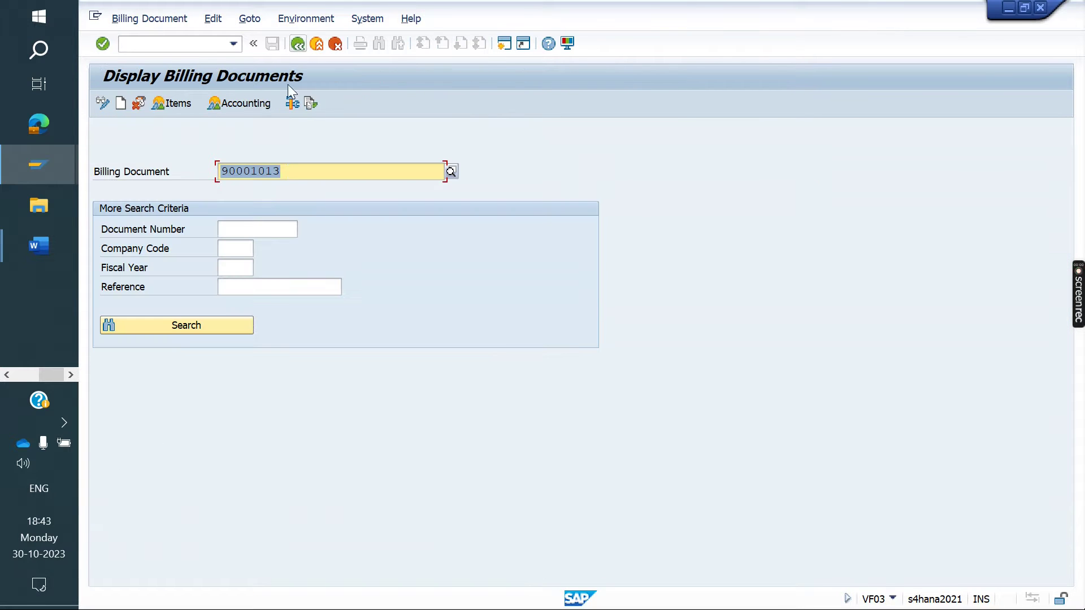
- Display the third invoice and check its document flow for the invoice list entry
{"action": "left_click", "coordinate": [291, 171]}
{"action": "key", "text": "BackSpace"}
{"action": "type", "text": "4"}
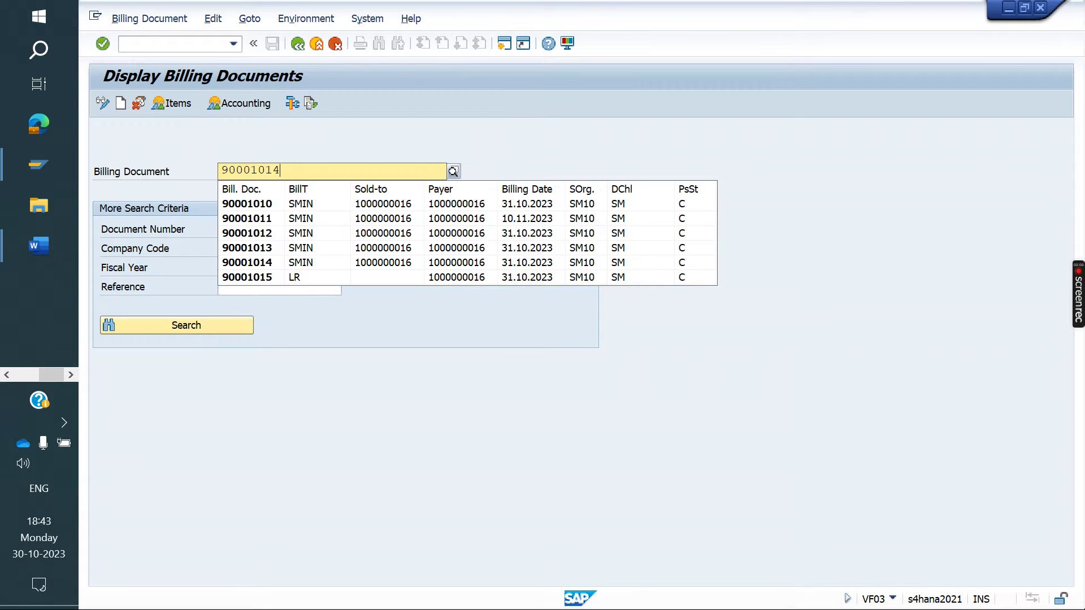
{"action": "key", "text": "Return"}
{"action": "left_click", "coordinate": [101, 103]}
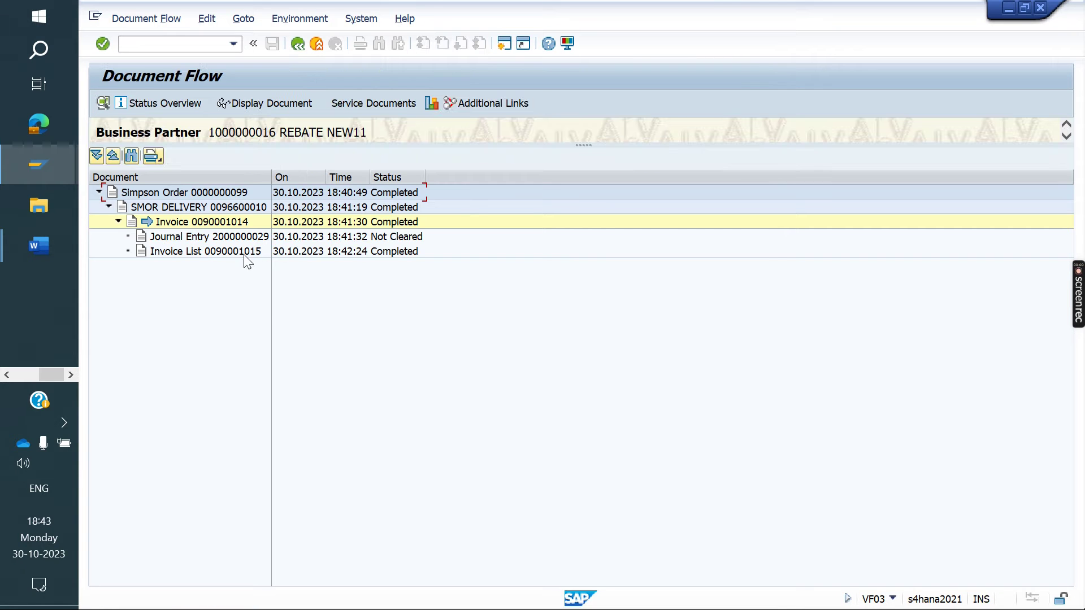
{"action": "left_click", "coordinate": [246, 254]}
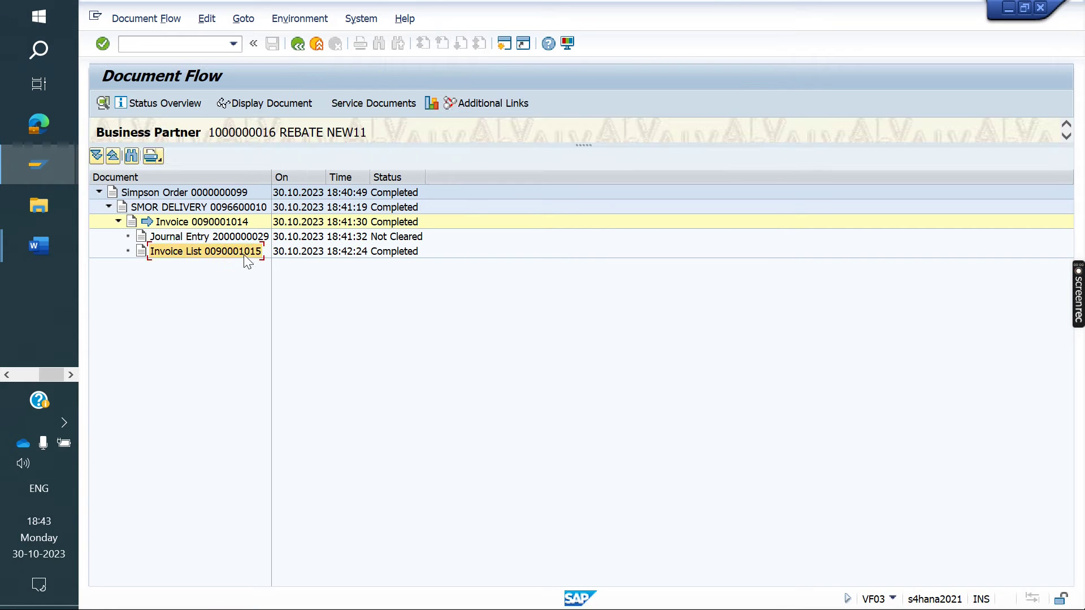
- Open transaction VOFA, display the details of billing type SMIN and check its assigned invoice list type
{"action": "left_click", "coordinate": [164, 45]}
{"action": "type", "text": "/NVOFA"}
{"action": "key", "text": "Return"}
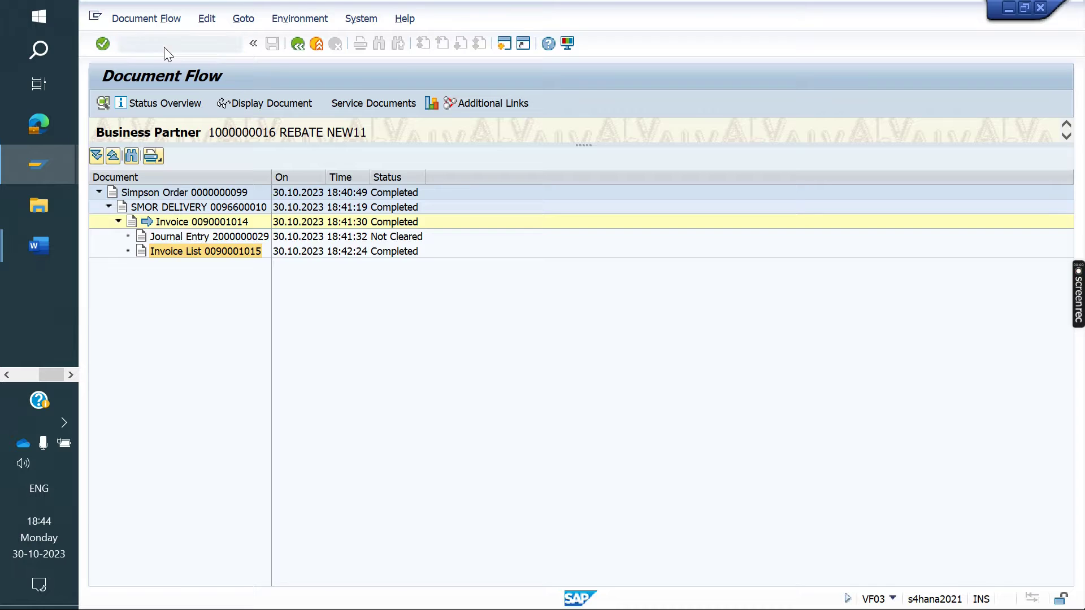
{"action": "left_click", "coordinate": [187, 520]}
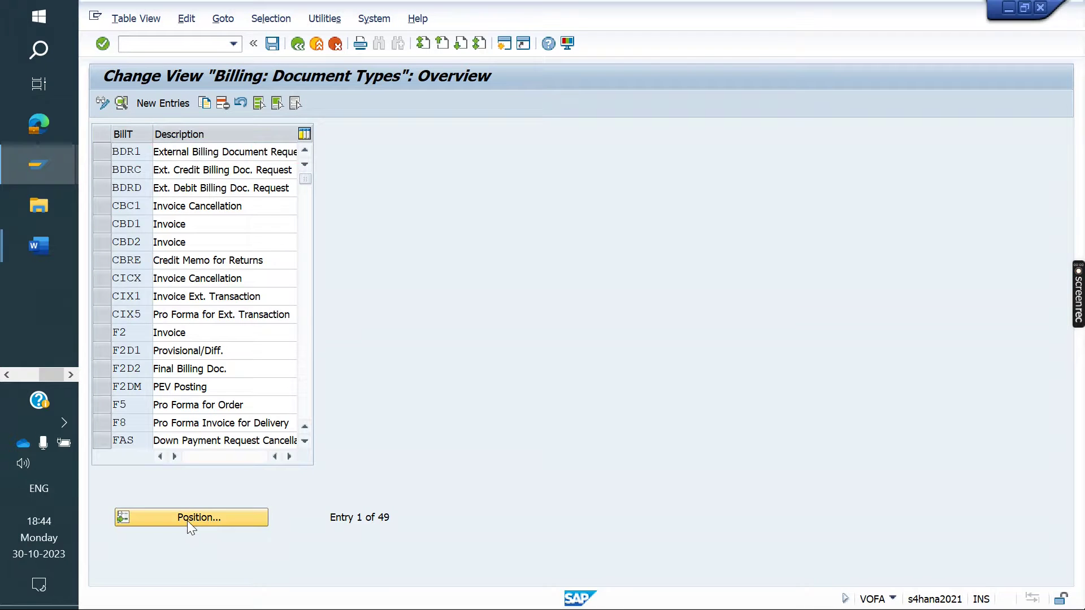
{"action": "type", "text": "SMIN"}
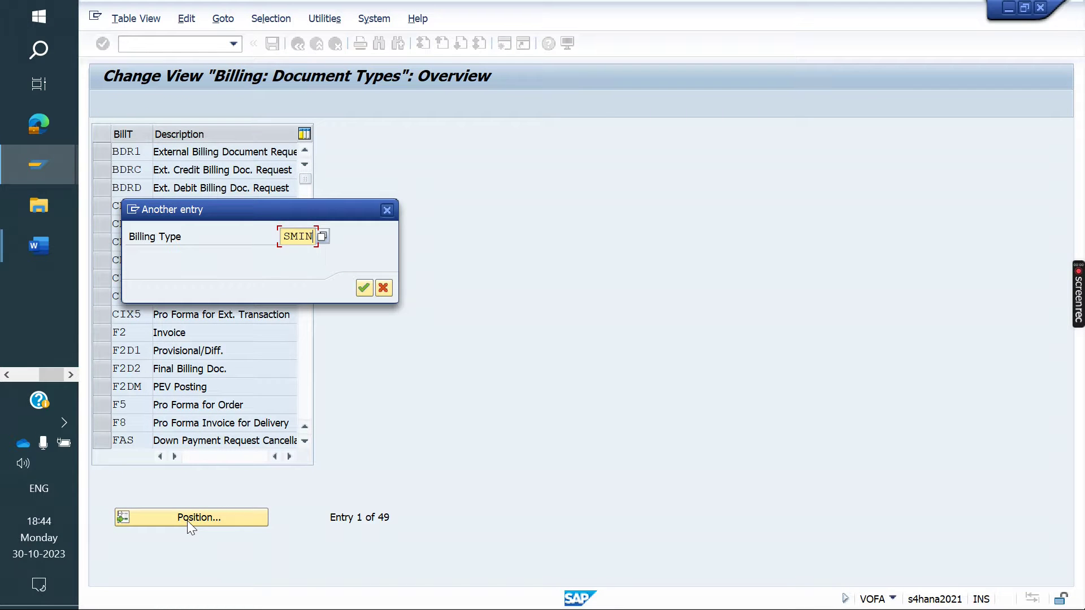
{"action": "key", "text": "Return"}
{"action": "double_click", "coordinate": [131, 153]}
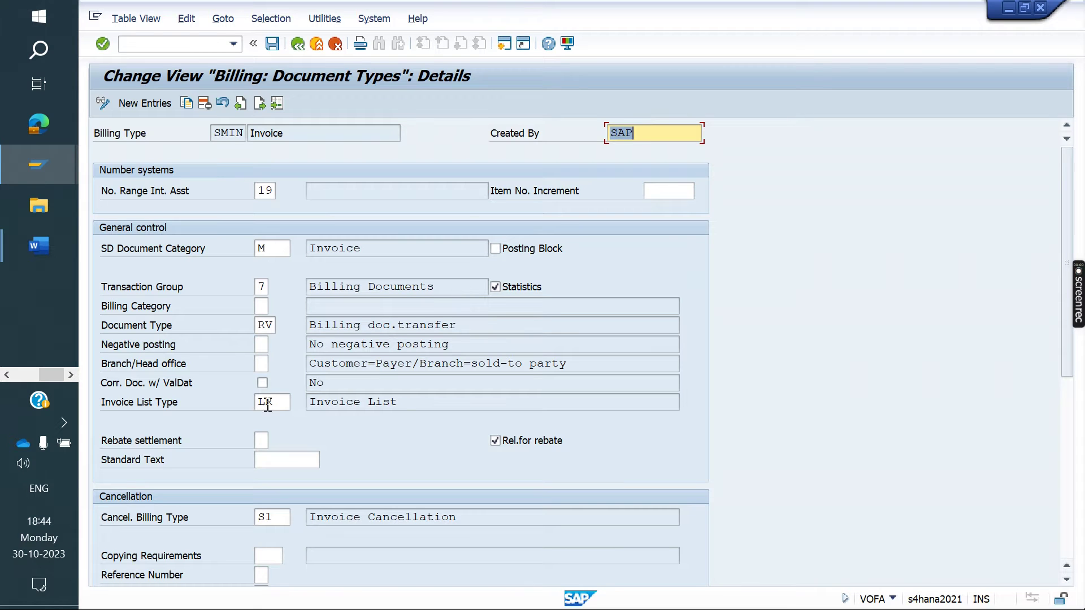
{"action": "left_click", "coordinate": [249, 403]}
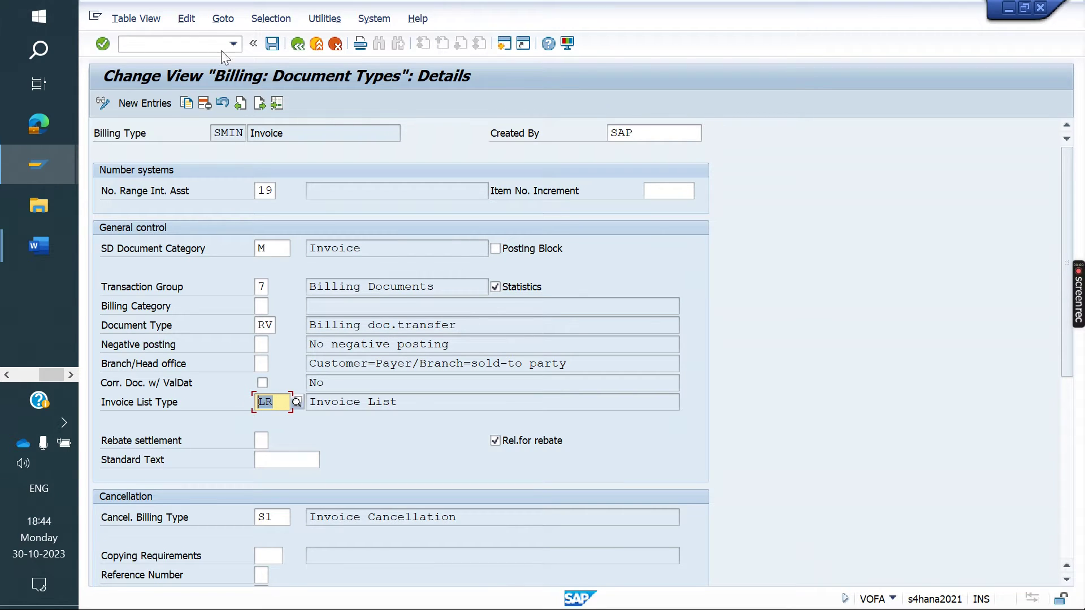
{"action": "left_click", "coordinate": [243, 133]}
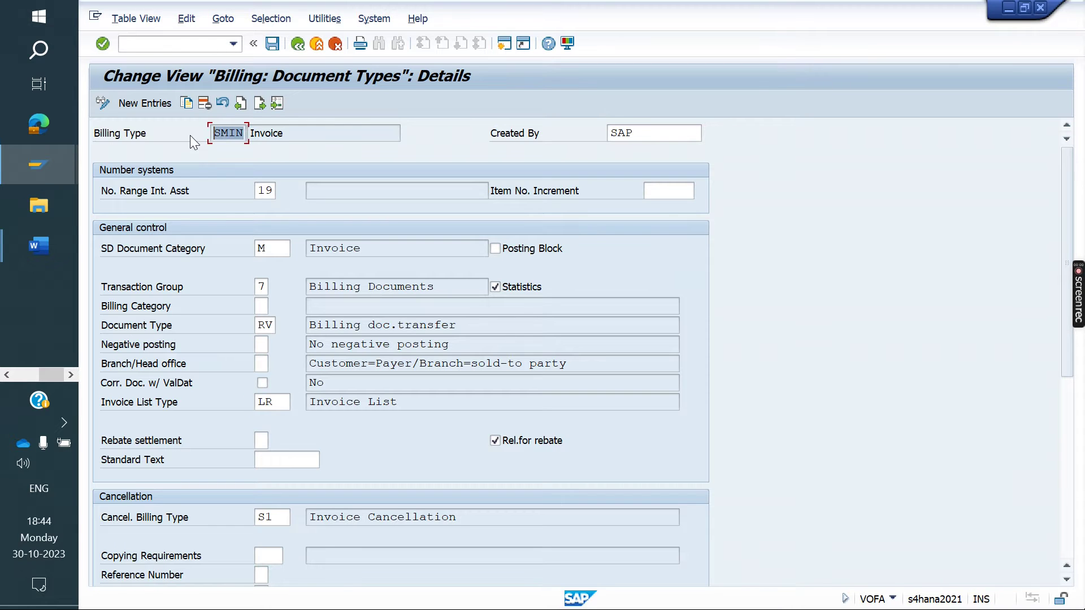
- Open copying control transaction VTFF and look up the header entry with target SMIN and source LR
{"action": "left_click", "coordinate": [160, 44]}
{"action": "type", "text": "/NVTFF"}
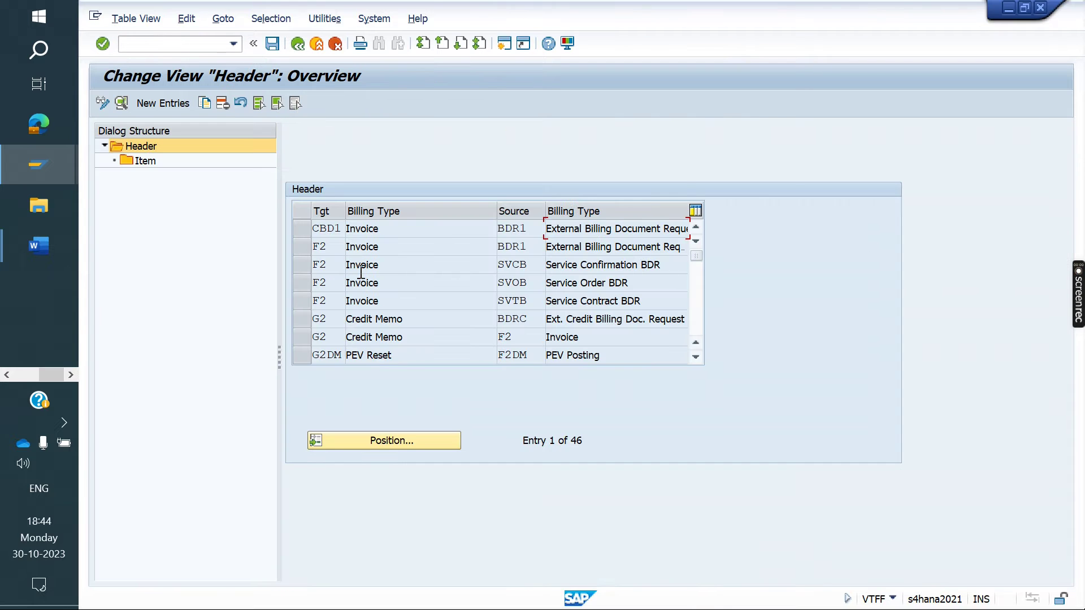
{"action": "left_click", "coordinate": [385, 446]}
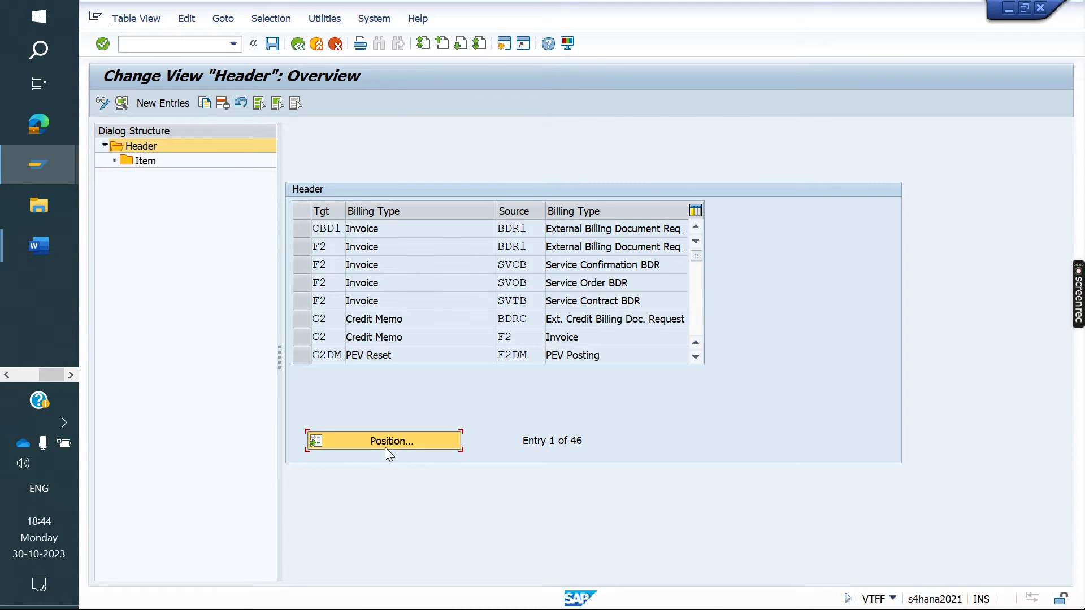
{"action": "type", "text": "SMIN"}
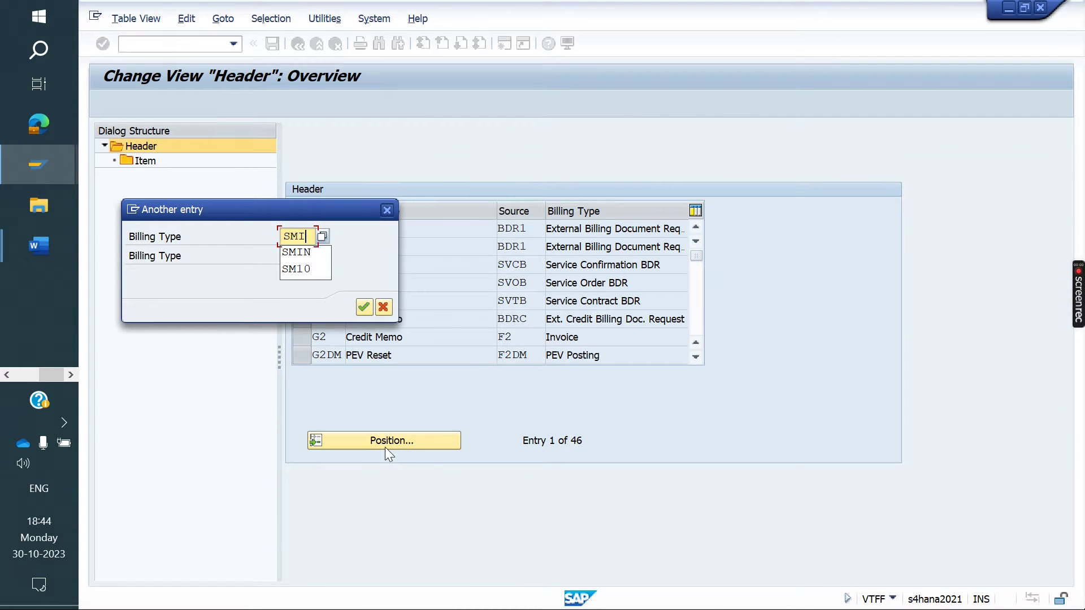
{"action": "key", "text": "Tab"}
{"action": "type", "text": "SV"}
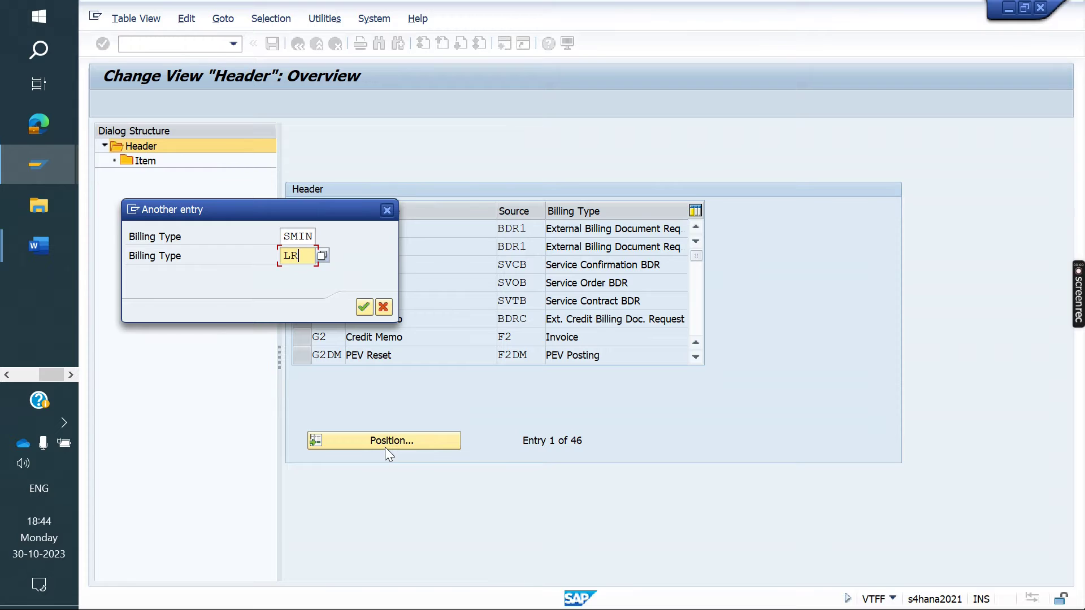
{"action": "key", "text": "Return"}
- Find the header entry with target LR and source SMIN and display its copying control details
{"action": "left_click", "coordinate": [388, 433]}
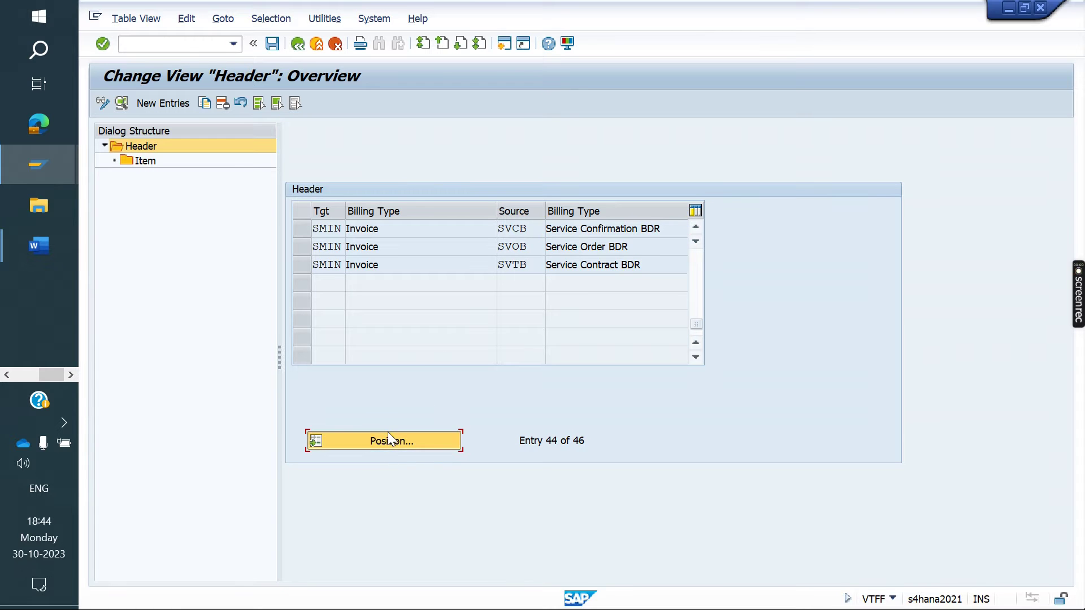
{"action": "type", "text": "LR"}
{"action": "key", "text": "Tab"}
{"action": "type", "text": "SMIN"}
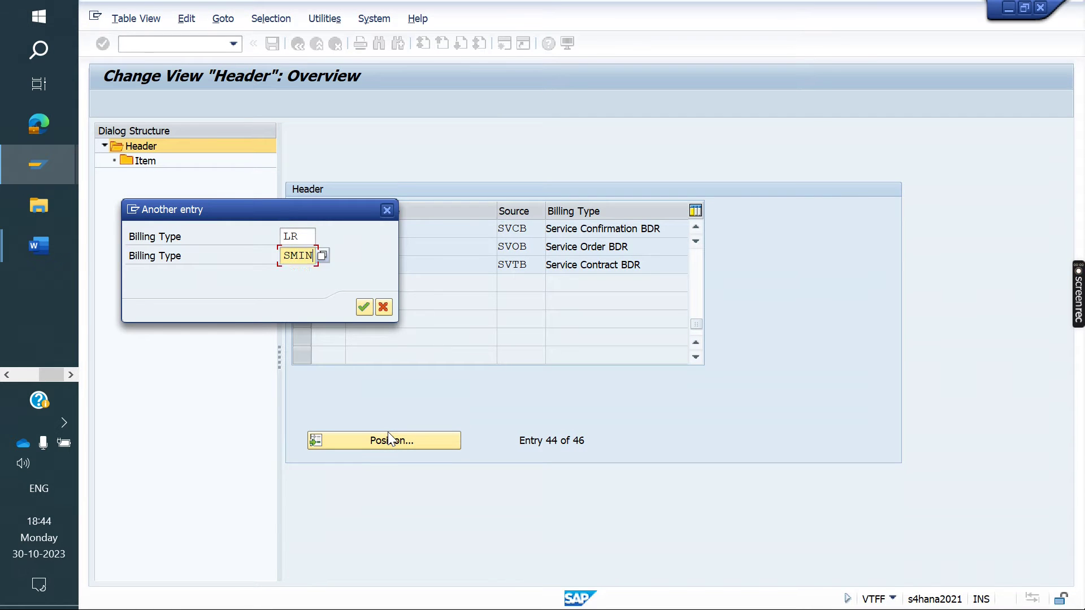
{"action": "key", "text": "Return"}
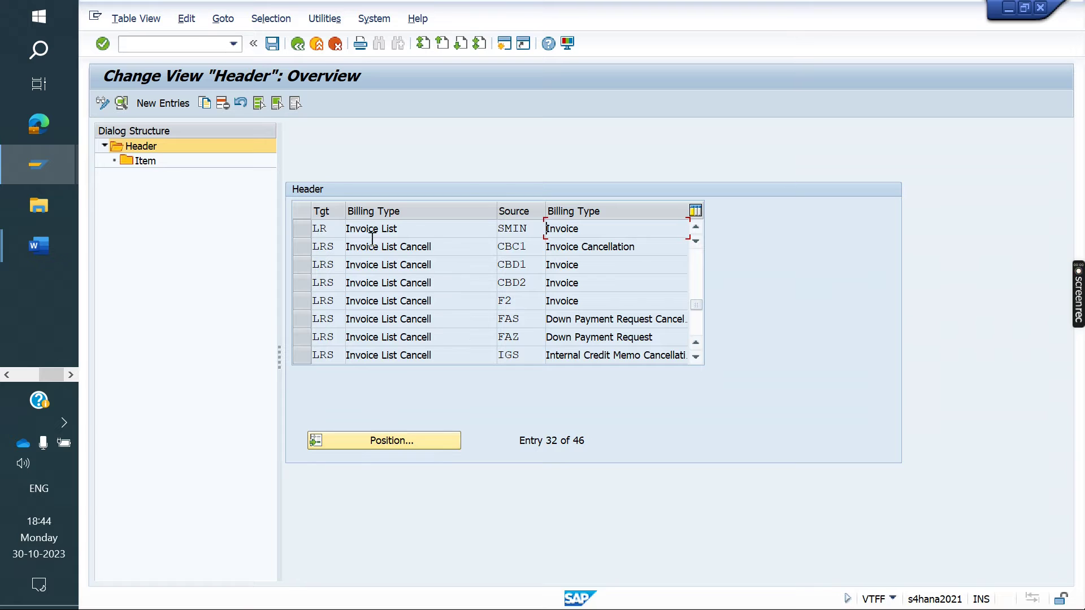
{"action": "double_click", "coordinate": [410, 228]}
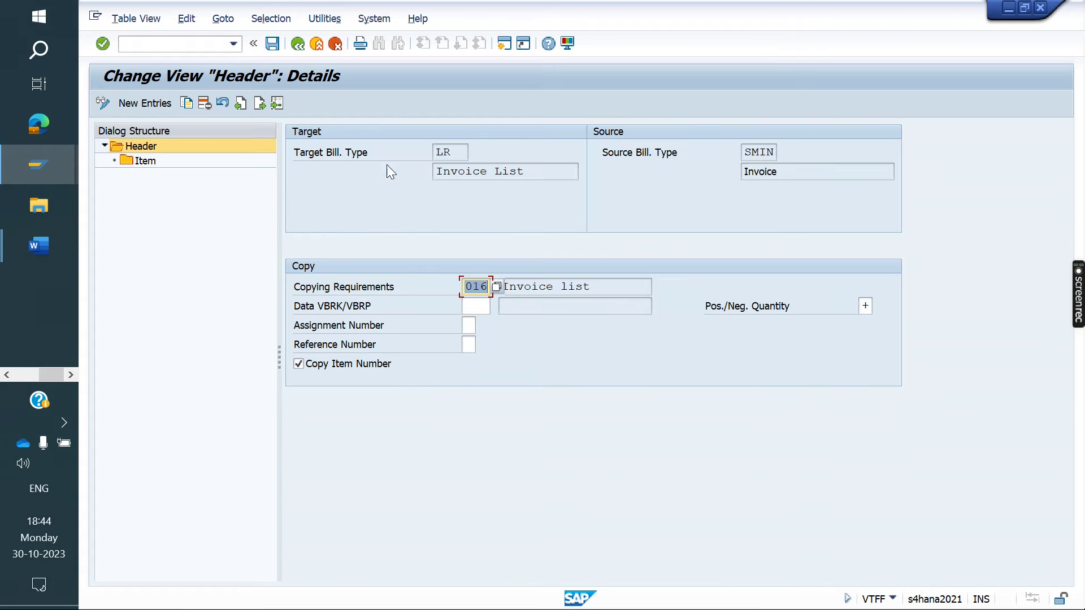
- Return to the billing document types overview in transaction VOFA
{"action": "left_click", "coordinate": [163, 44]}
{"action": "type", "text": "/NVOF"}
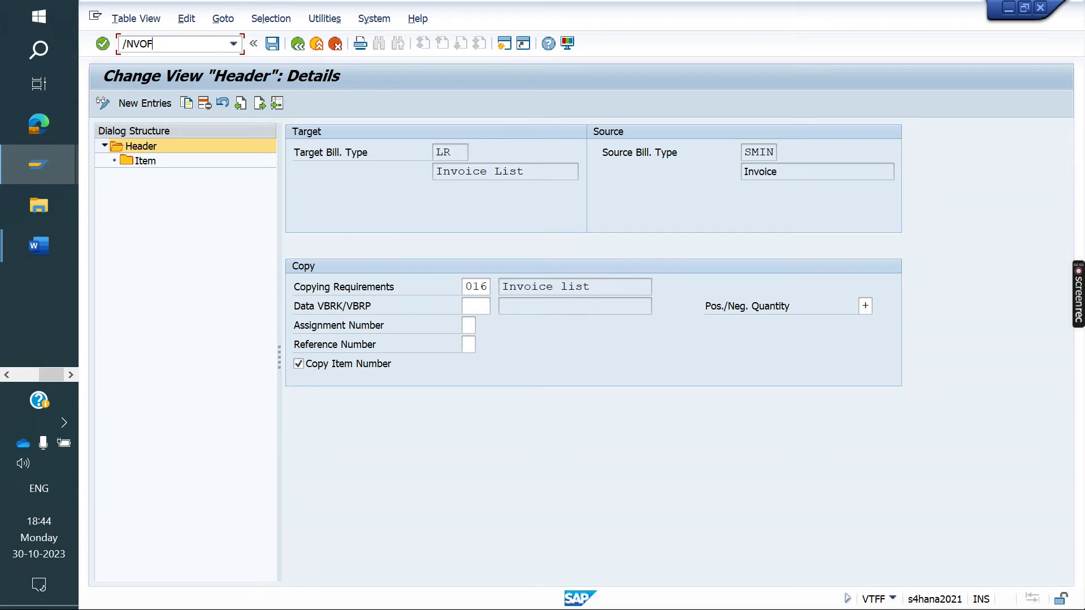
{"action": "type", "text": "A"}
{"action": "key", "text": "Return"}
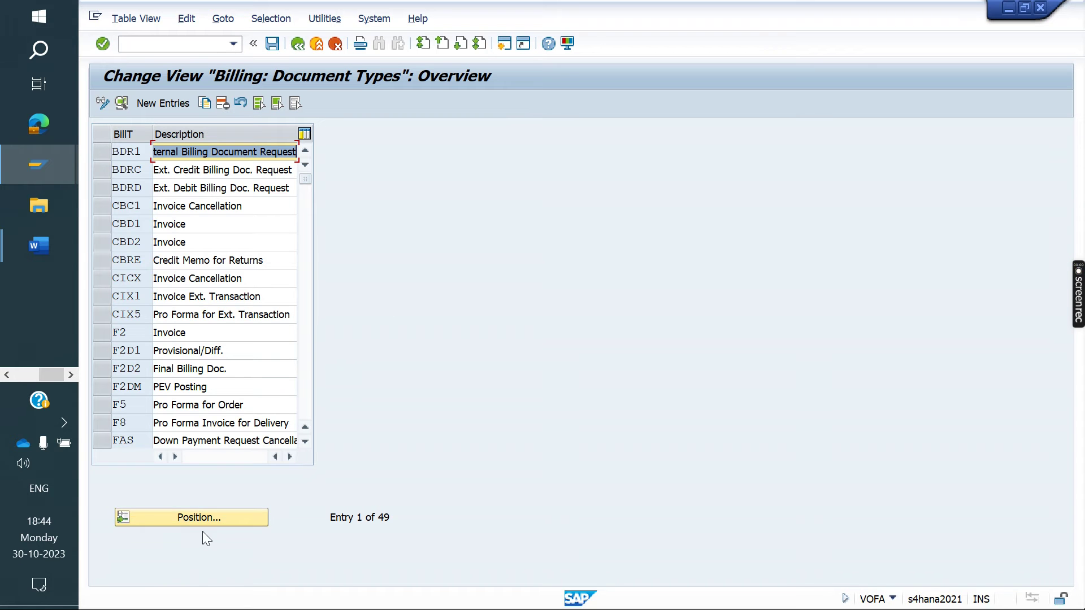
- Switch to Word to review the "Invoice dates and invoice list dates" notes, and bring up WELCOME TO YOU.docx
{"action": "mouse_move", "coordinate": [21, 245]}
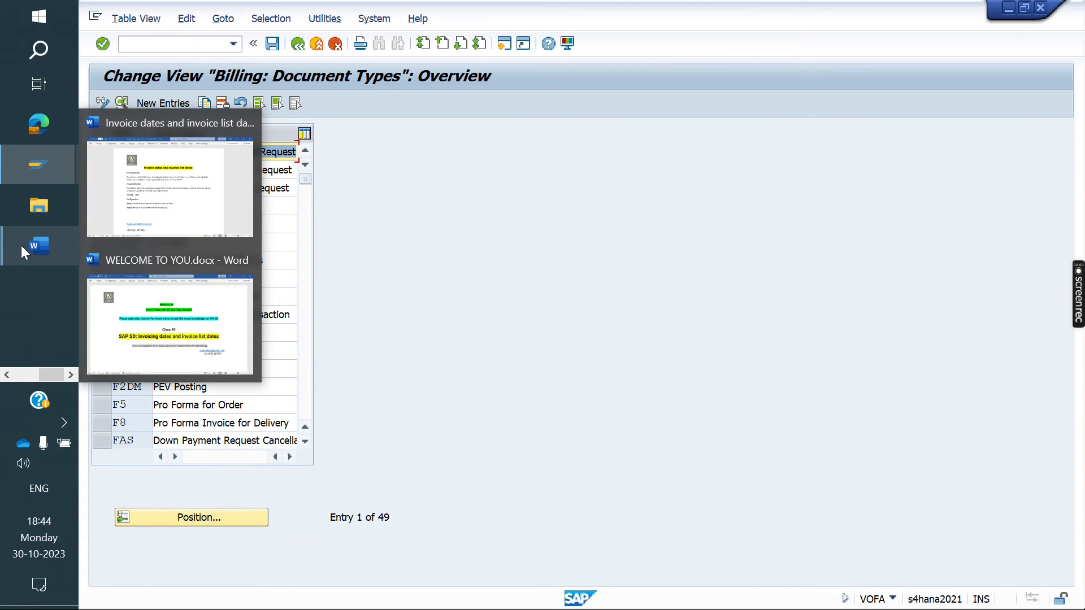
{"action": "left_click", "coordinate": [189, 187]}
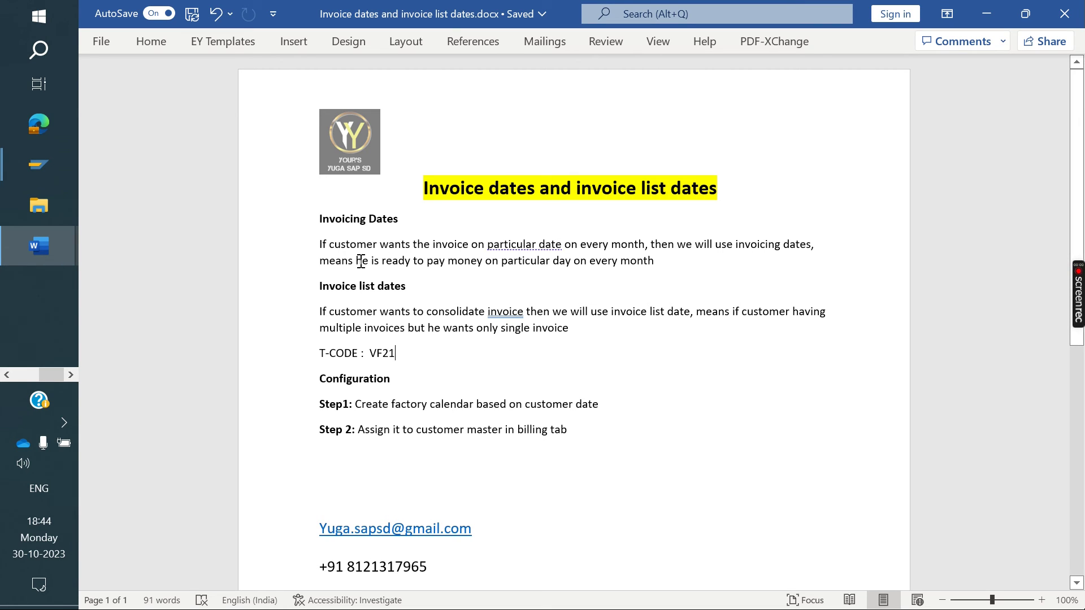
{"action": "mouse_move", "coordinate": [9, 255]}
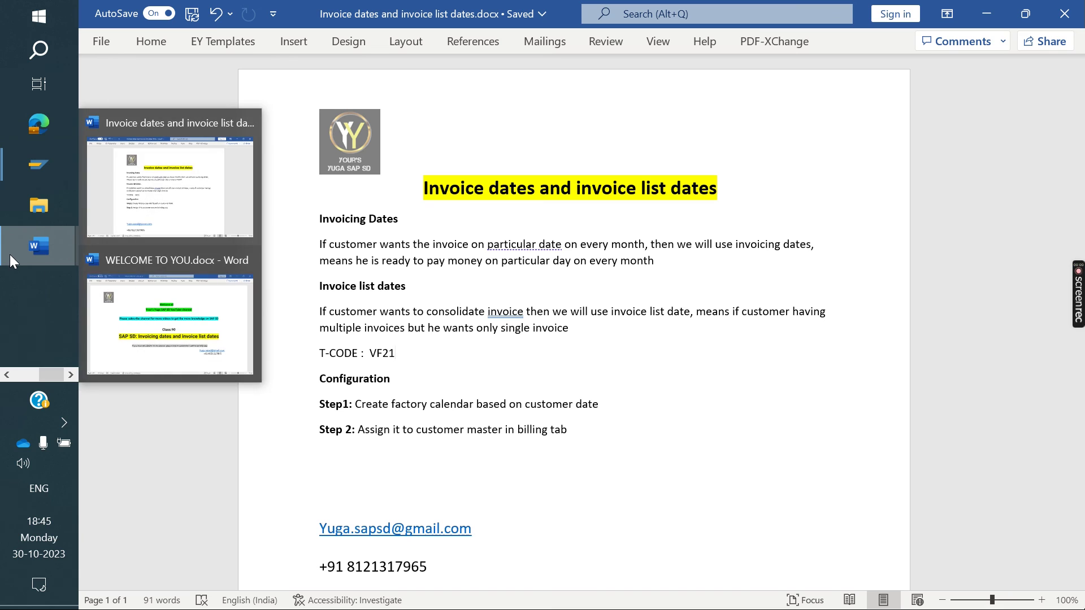
{"action": "left_click", "coordinate": [215, 338]}
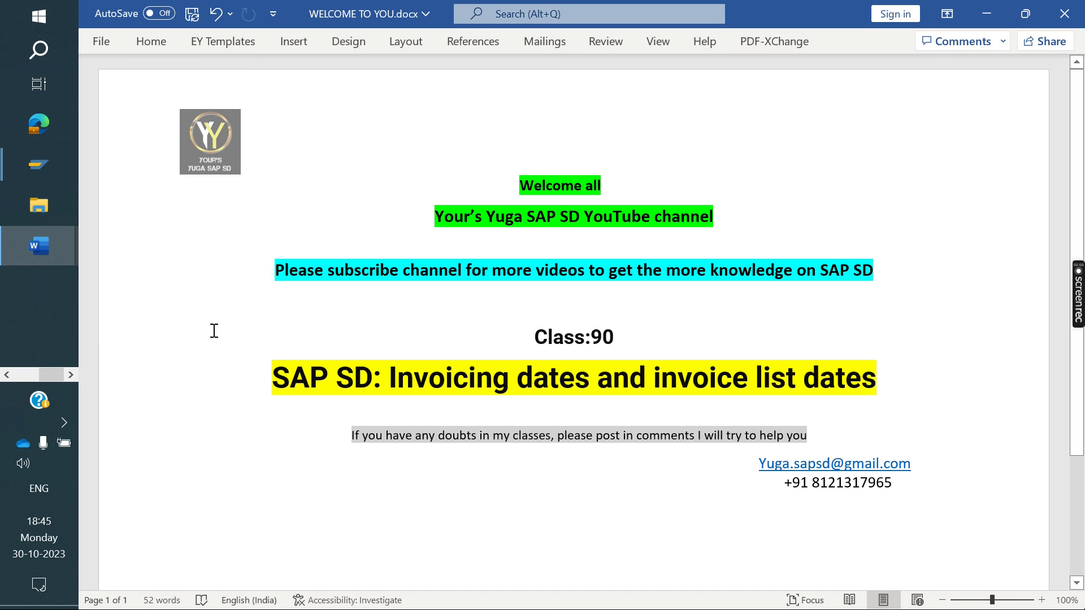